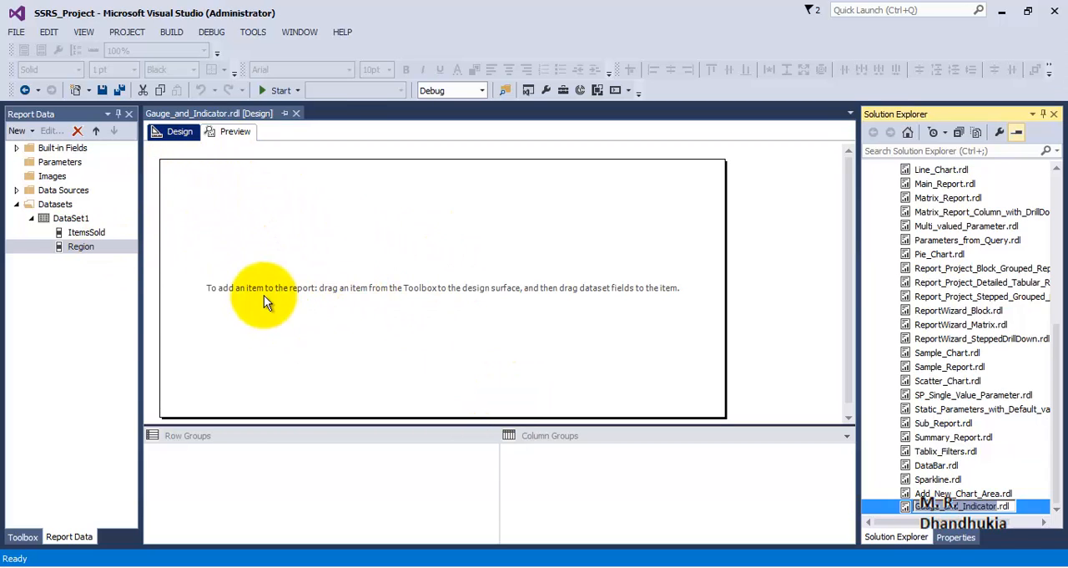
Open the properties of DataSet1 and examine the Region, summed ItemsSold and GROUP BY parts of its query
left_click(215, 247)
double_click(74, 220)
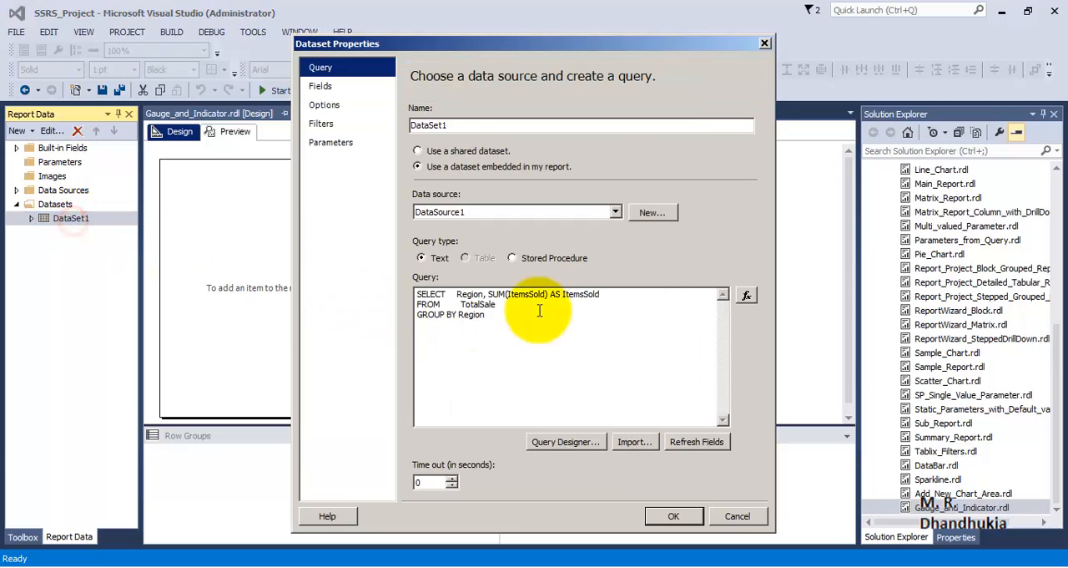
double_click(465, 294)
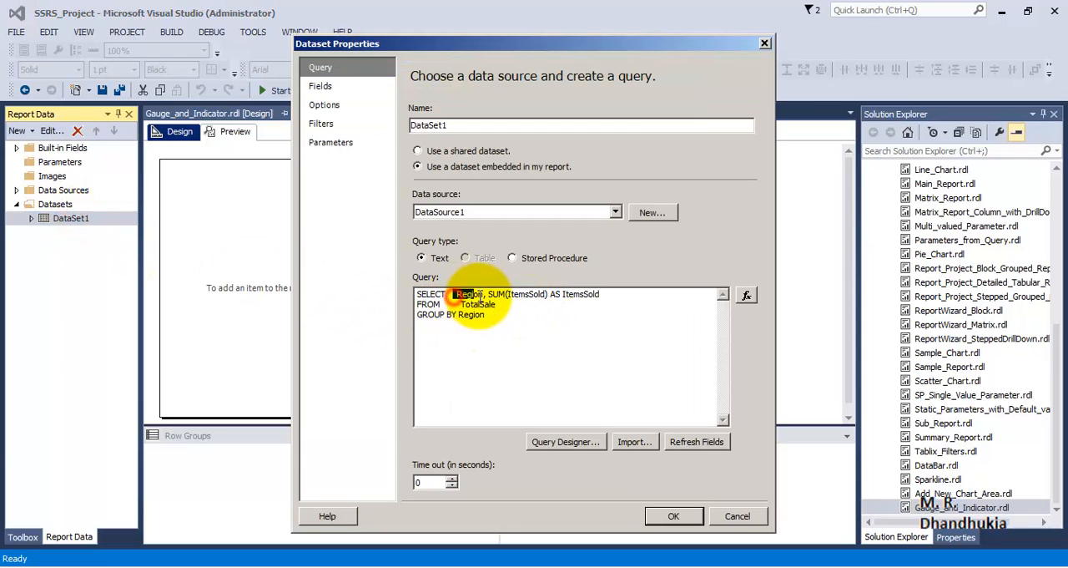
left_click(490, 294)
left_click_drag(490, 293, 625, 294)
left_click(548, 329)
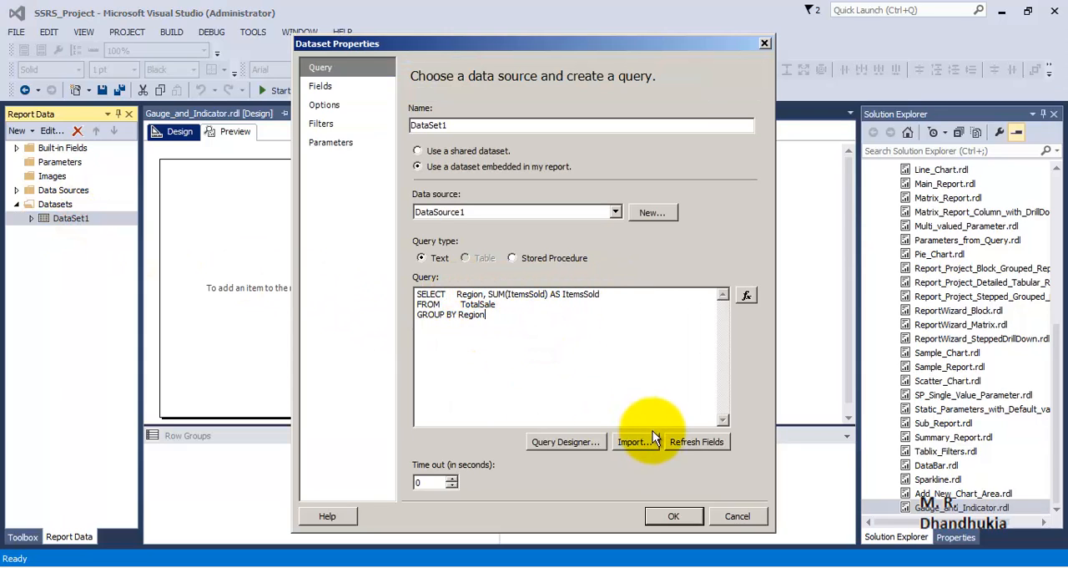
left_click_drag(491, 315, 422, 315)
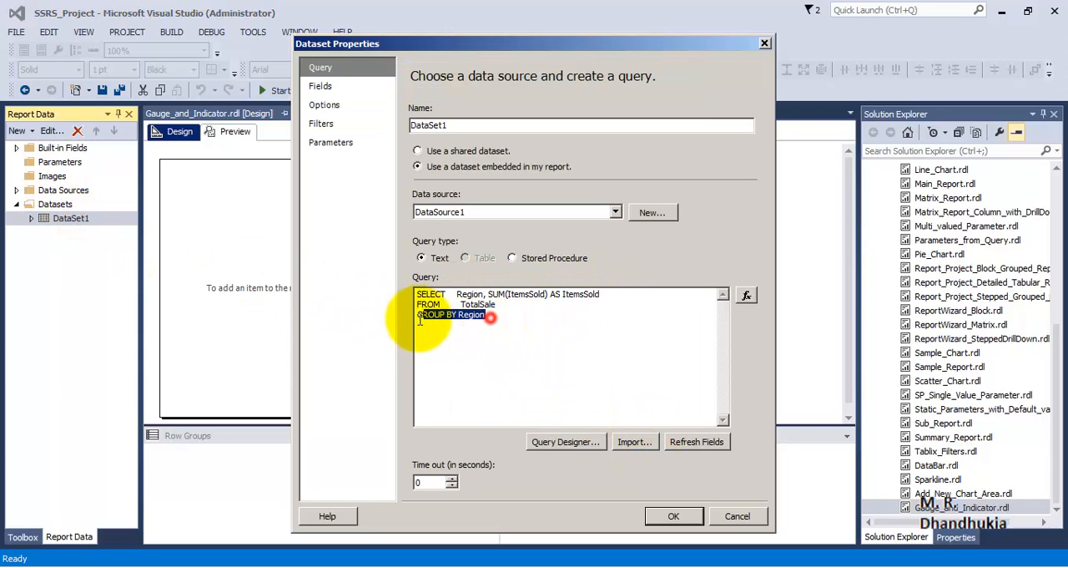
Run the dataset's query in Query Designer, review the items sold per region, and close both dialogs
left_click(595, 441)
left_click(445, 86)
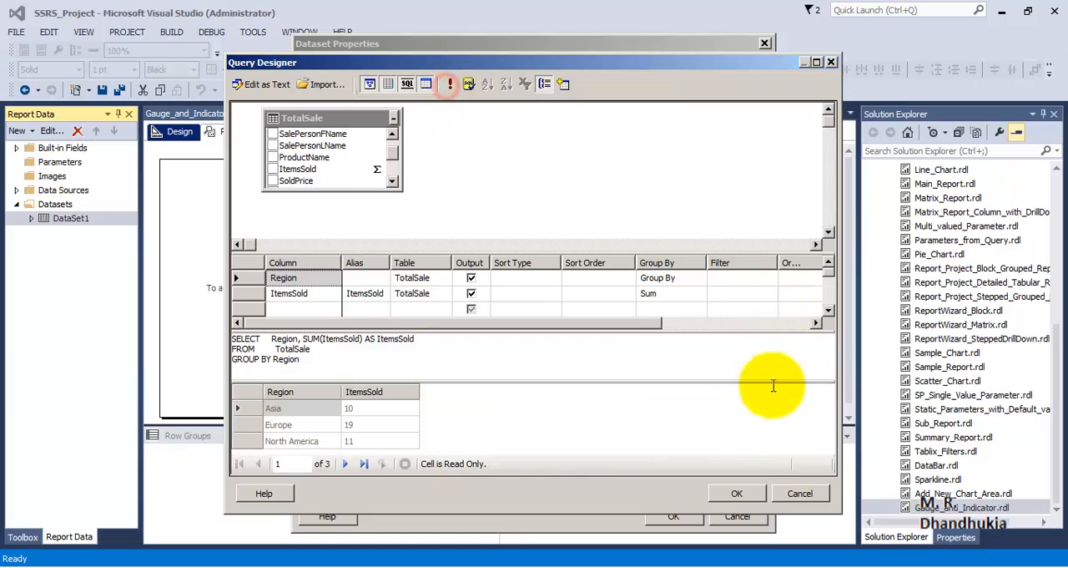
left_click_drag(651, 377, 655, 367)
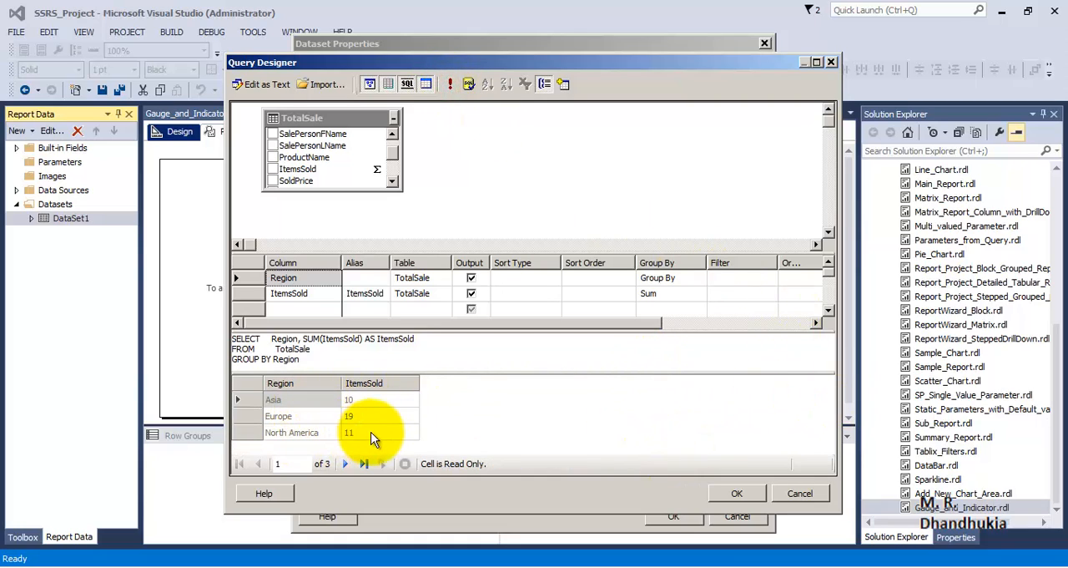
left_click(739, 493)
left_click(739, 515)
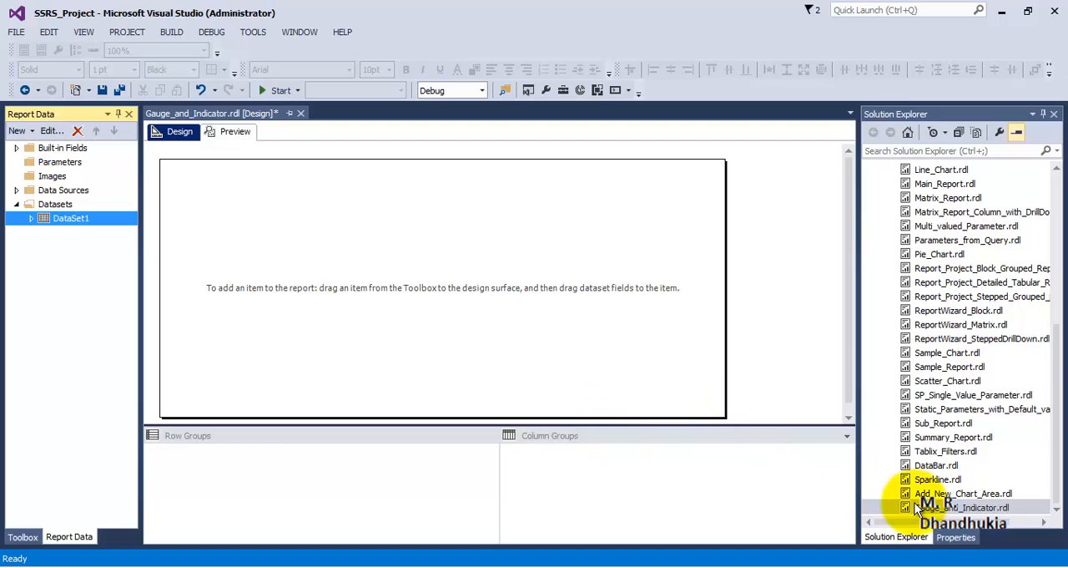
Insert a table near the upper-left corner of the Gauge_and_Indicator report body
left_click(943, 506)
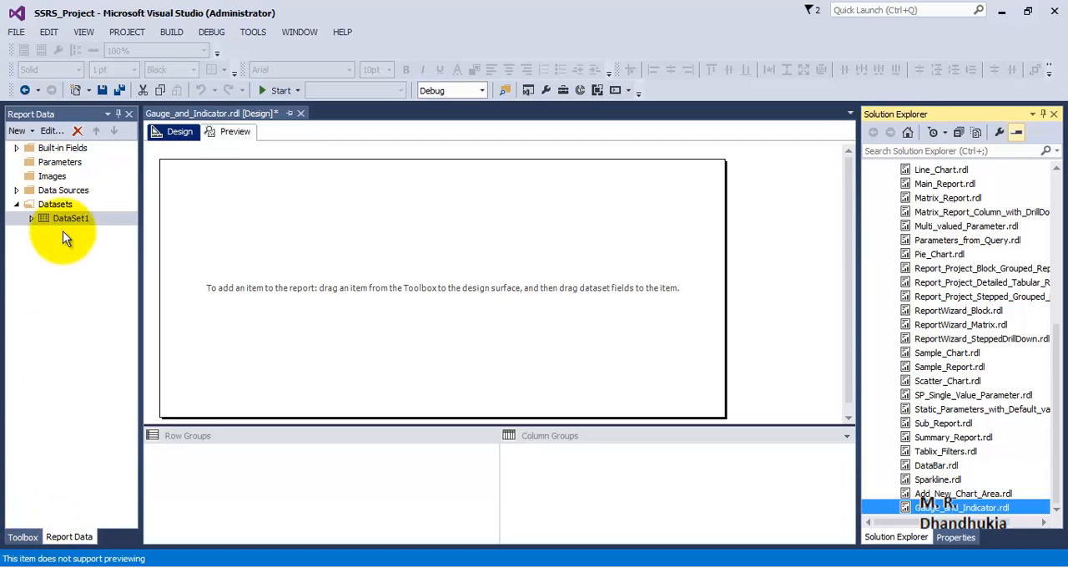
left_click(23, 537)
left_click_drag(58, 209, 197, 202)
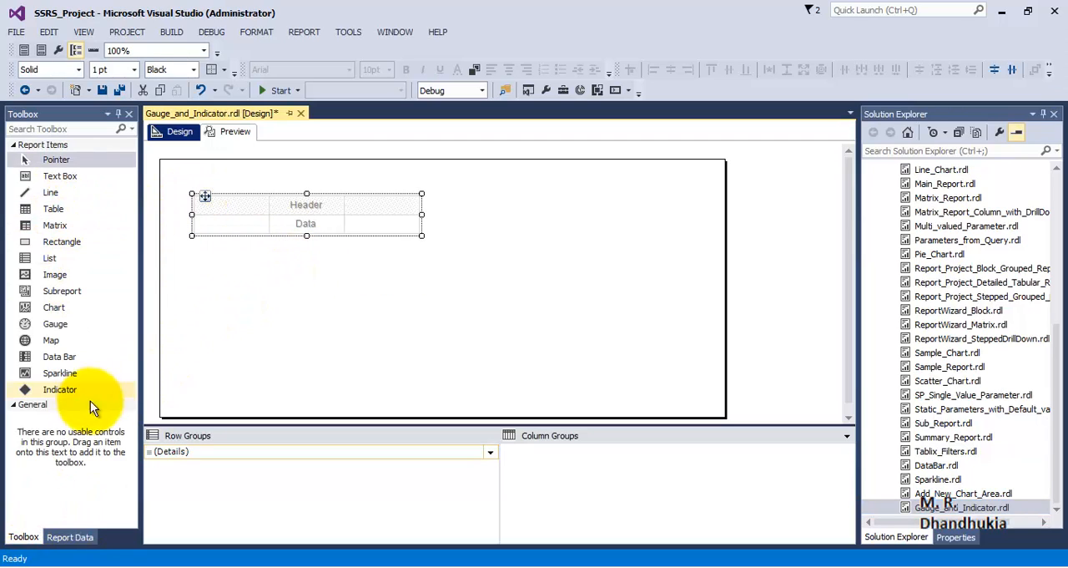
Place the DataSet1 fields Region and ItemsSold in the first and second columns of the table's data row
left_click(69, 537)
left_click(32, 219)
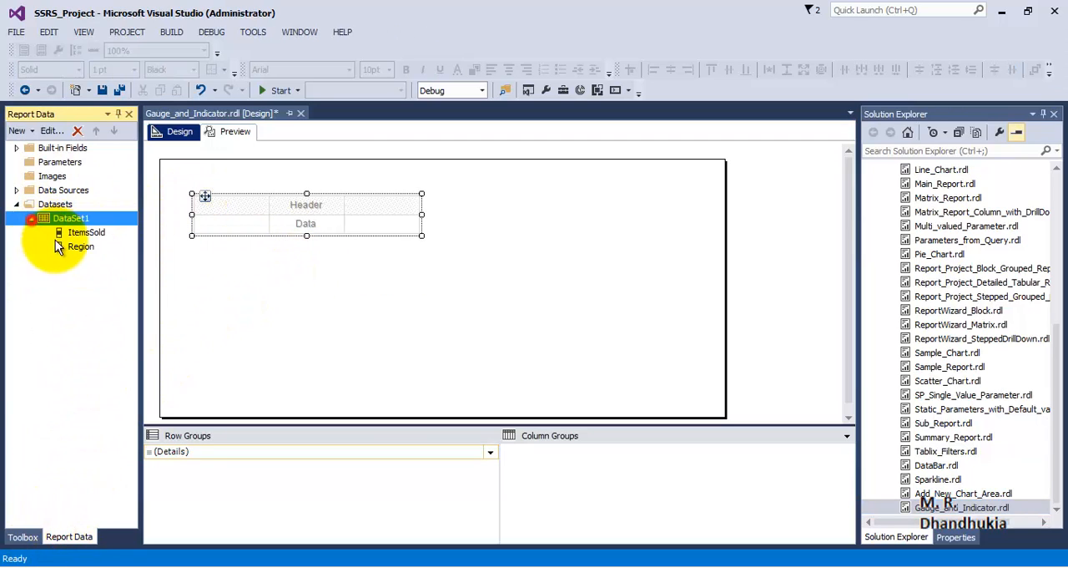
left_click_drag(82, 232, 209, 227)
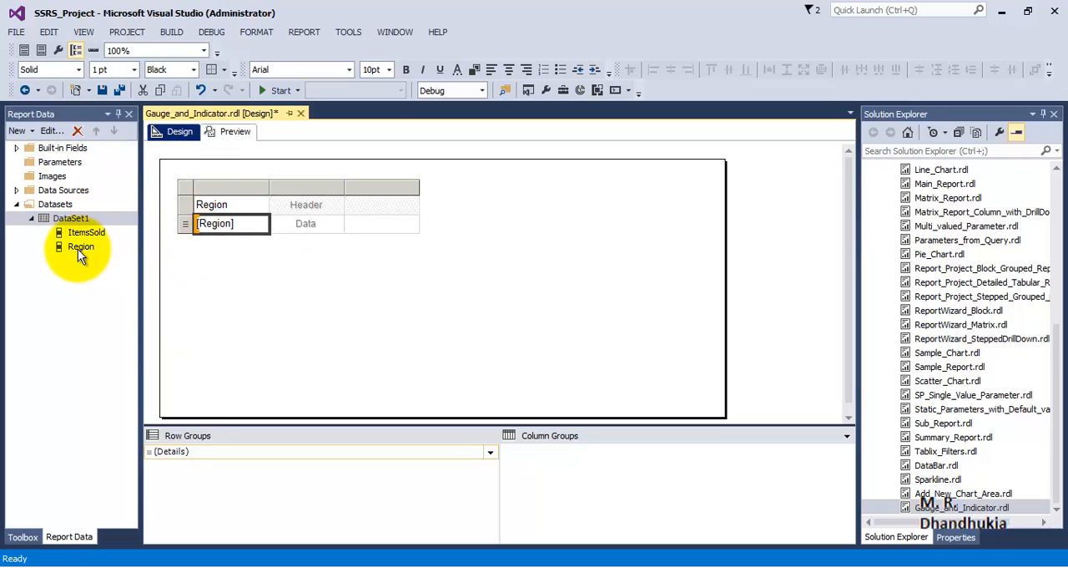
left_click_drag(86, 232, 299, 225)
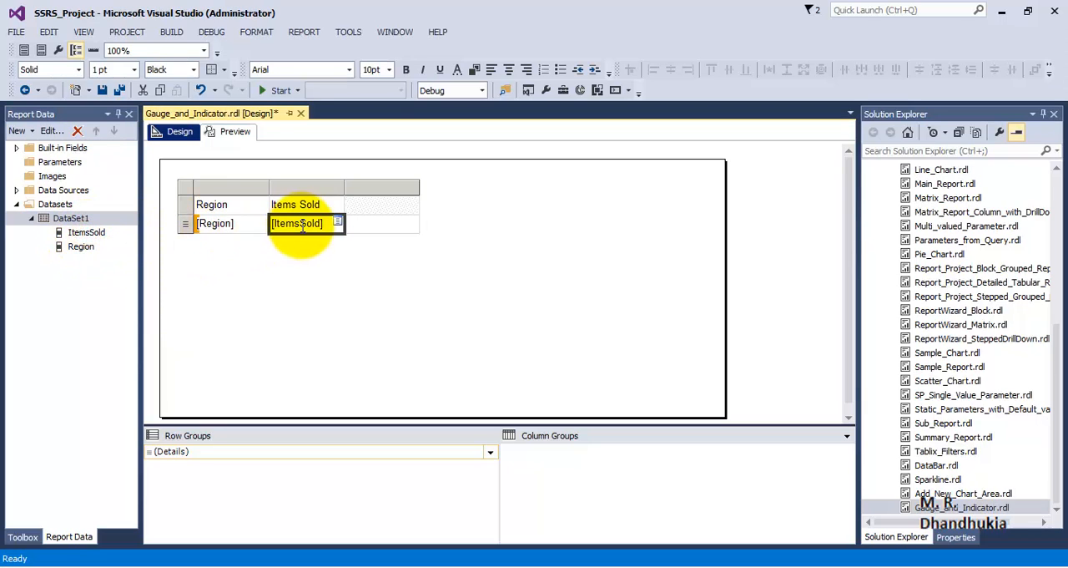
Make the table's header row bold and give it a dark red background
left_click(183, 205)
left_click(406, 69)
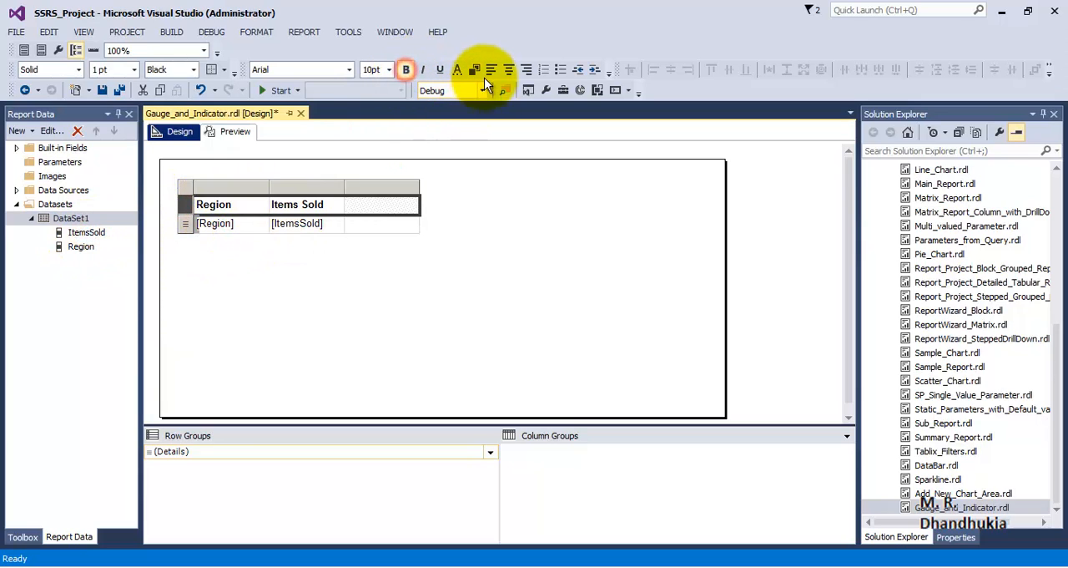
left_click(477, 74)
left_click(485, 262)
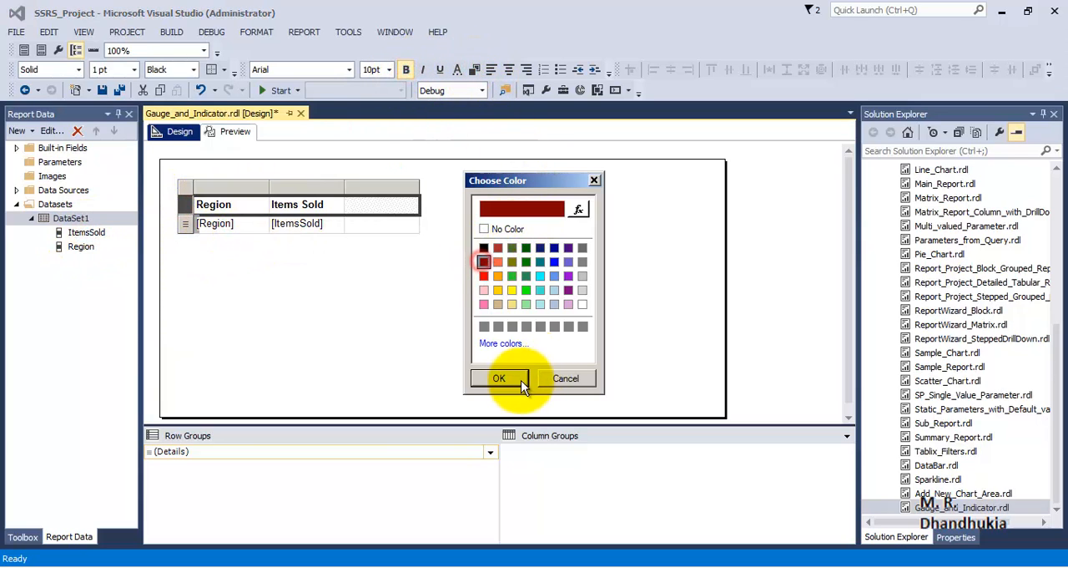
left_click(519, 384)
Set the header row's font color to white
left_click(459, 71)
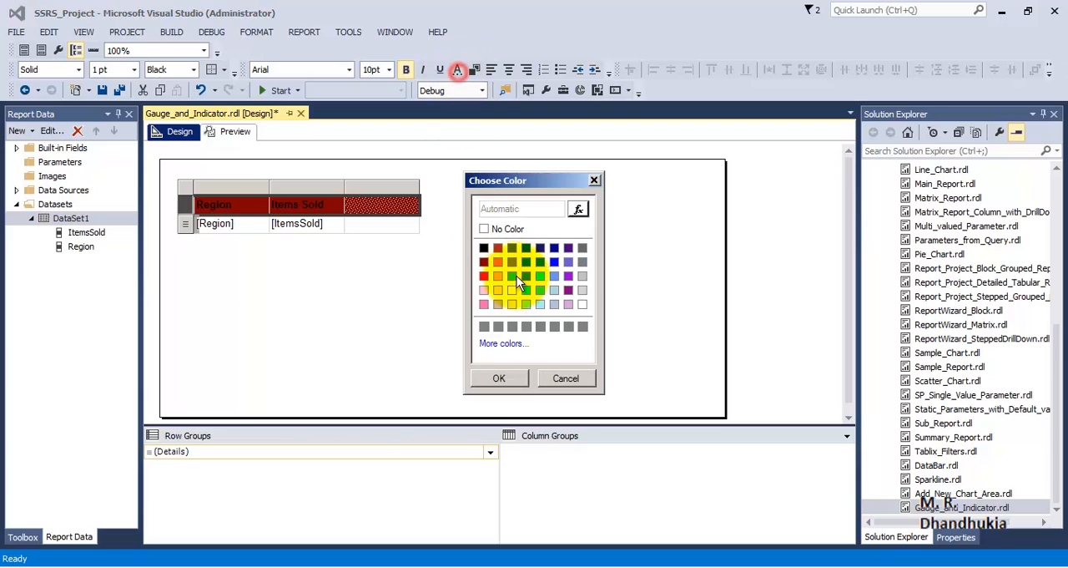
left_click(580, 305)
left_click(500, 378)
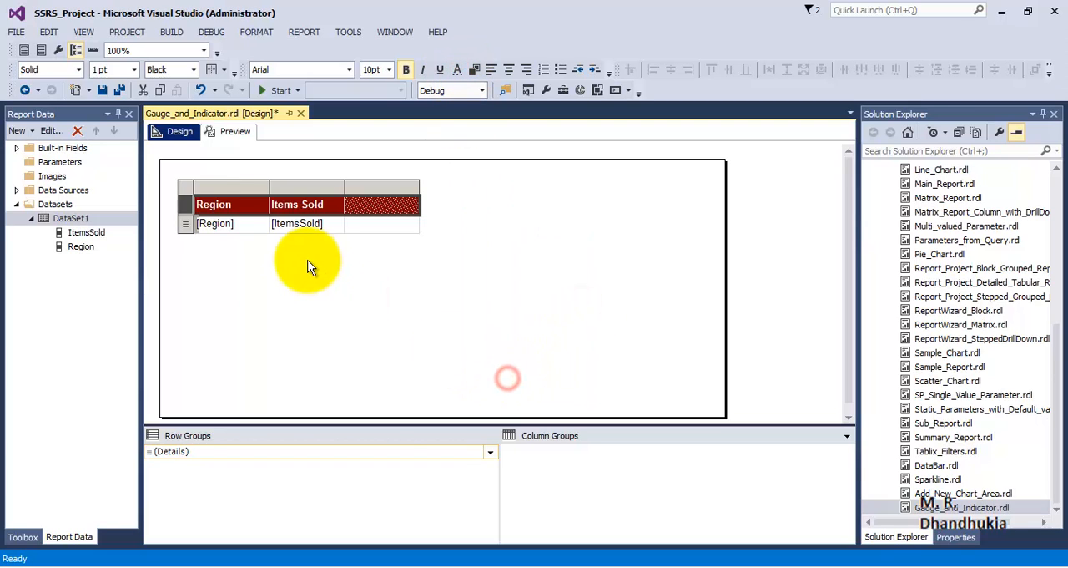
Insert a fourth column in the table, beside the empty third column
right_click(402, 186)
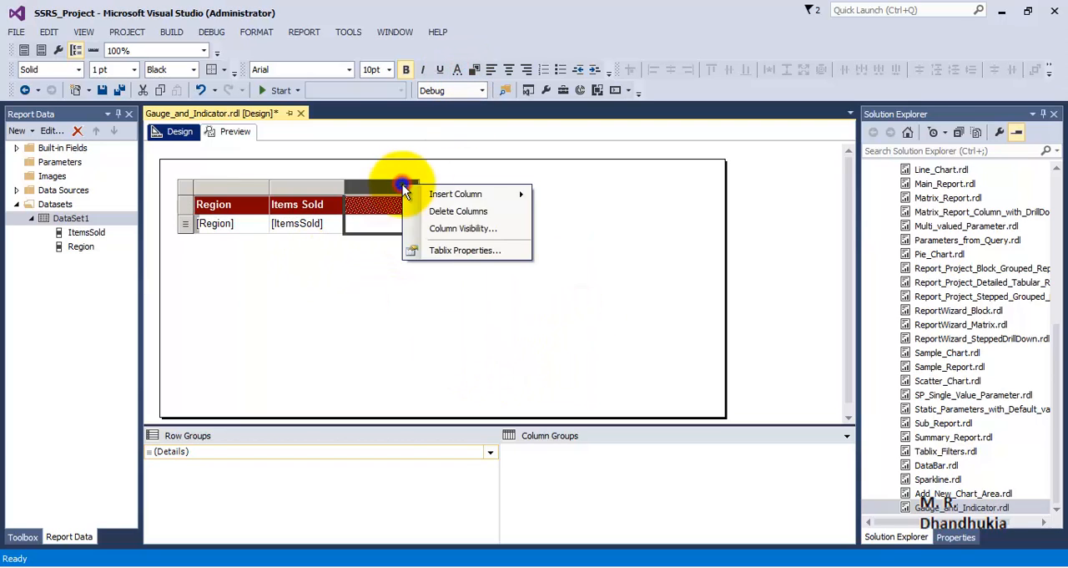
mouse_move(509, 200)
left_click(560, 214)
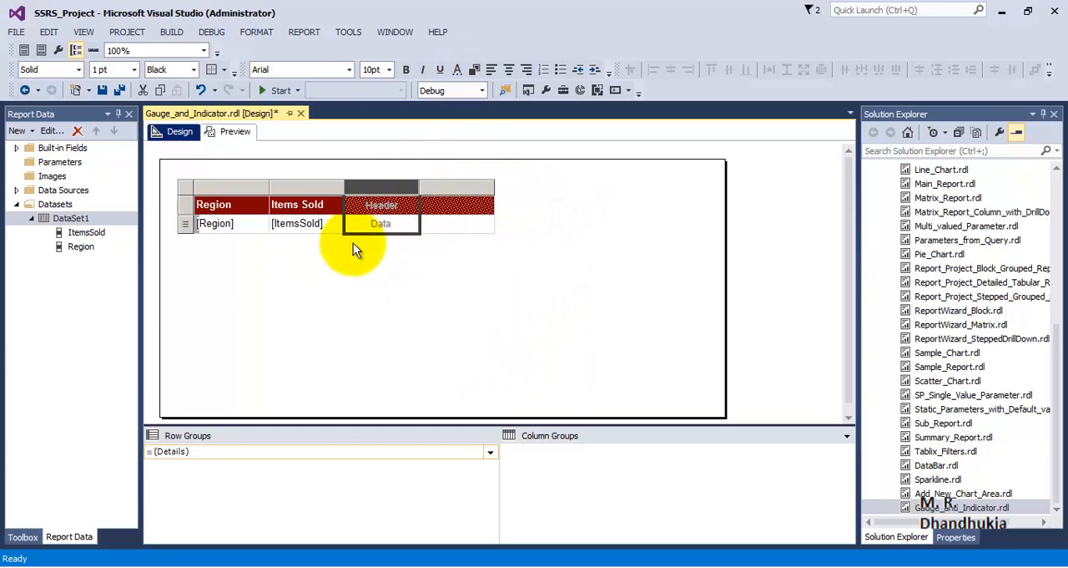
left_click(341, 282)
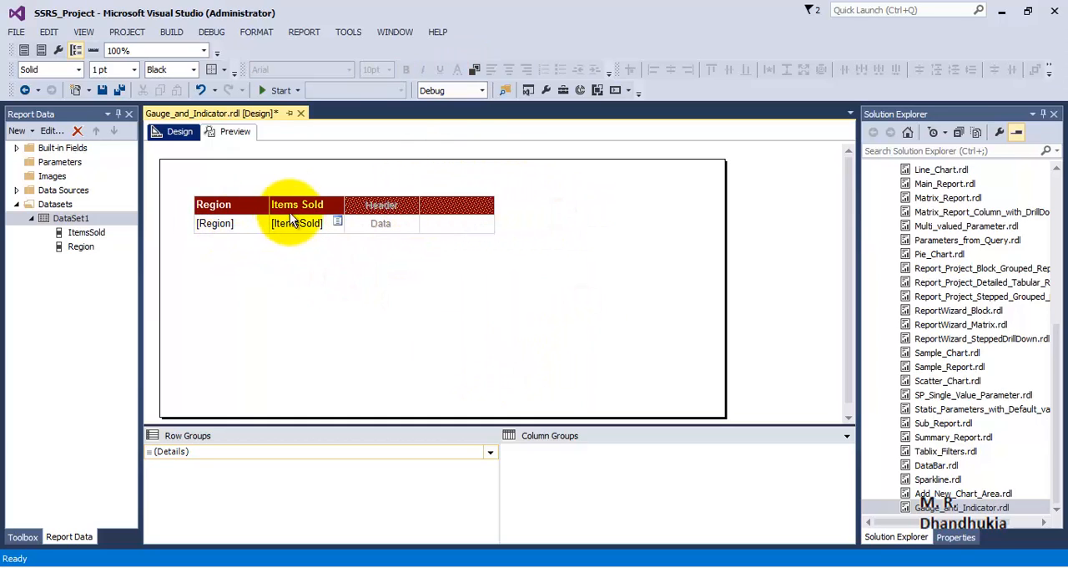
Preview the report to check the four-column table, and return to the design view
left_click(237, 132)
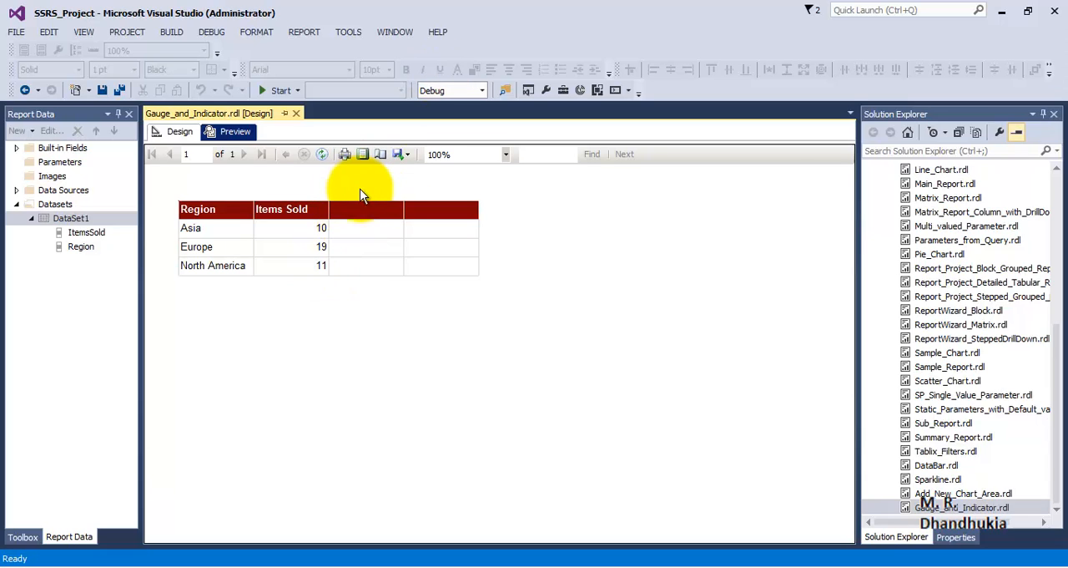
left_click(177, 132)
left_click(220, 131)
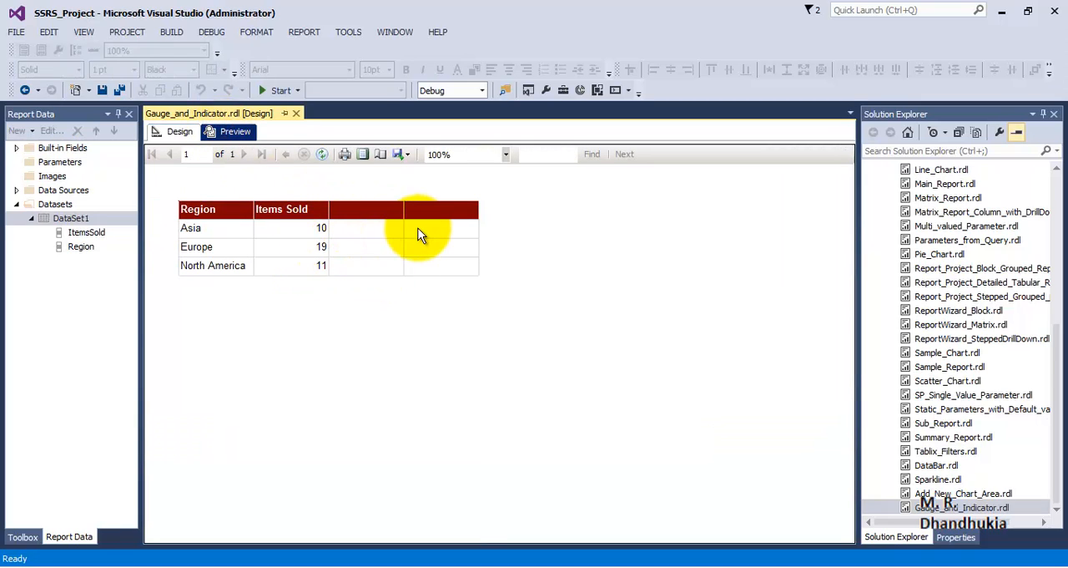
left_click(179, 131)
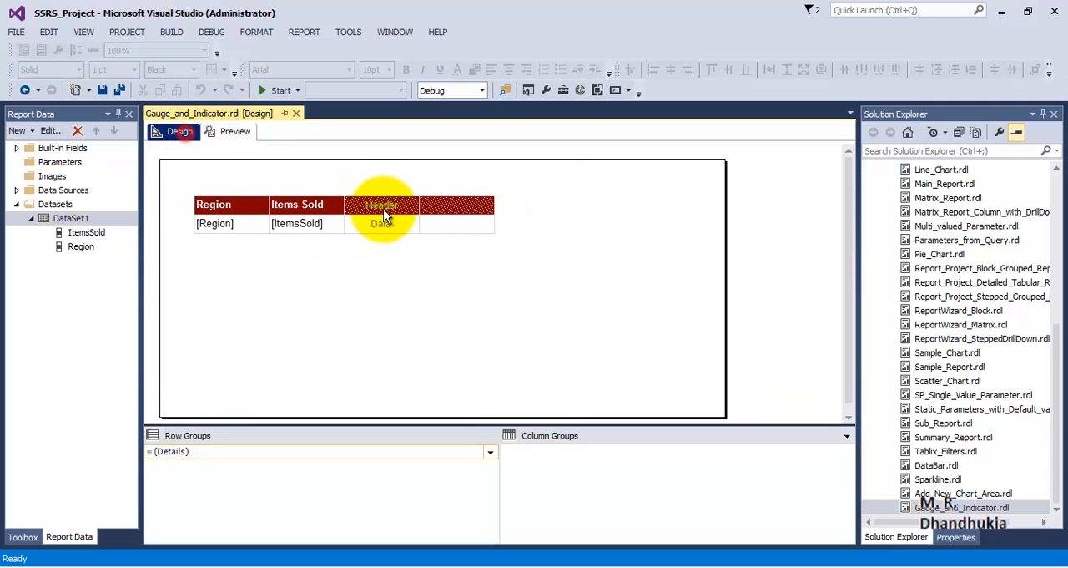
Enter the headers Gauge for the table's third column and Indicator for its fourth column
left_click(391, 208)
left_click(390, 207)
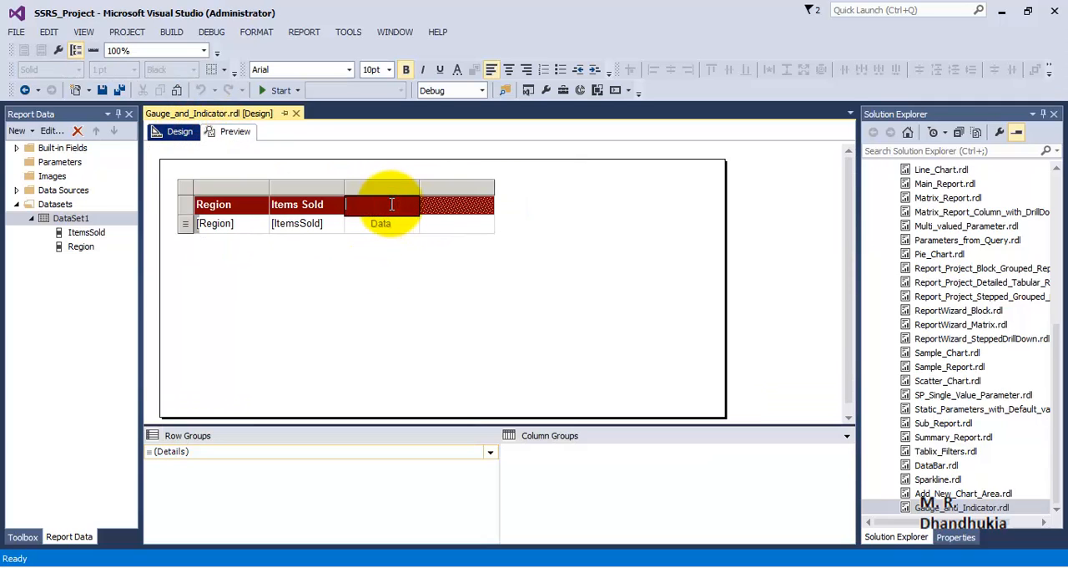
type("Gauge")
left_click(466, 304)
left_click(437, 205)
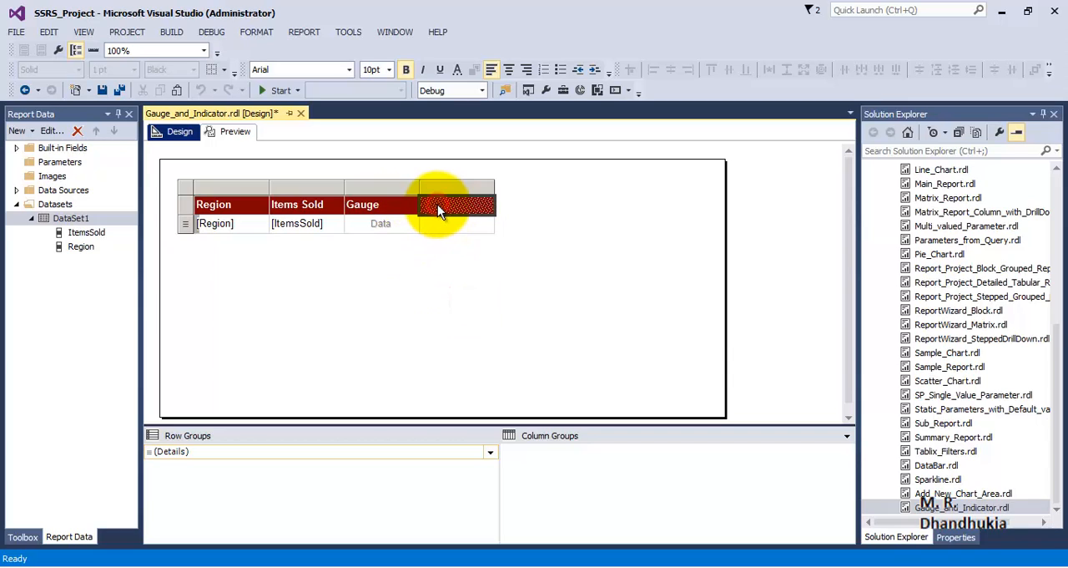
type("Indicator")
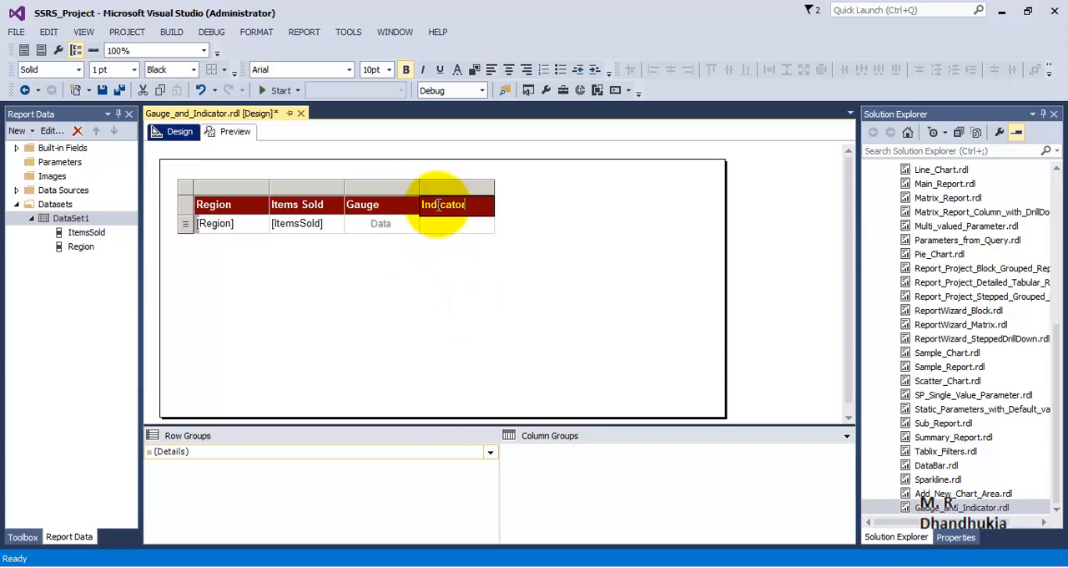
left_click(457, 265)
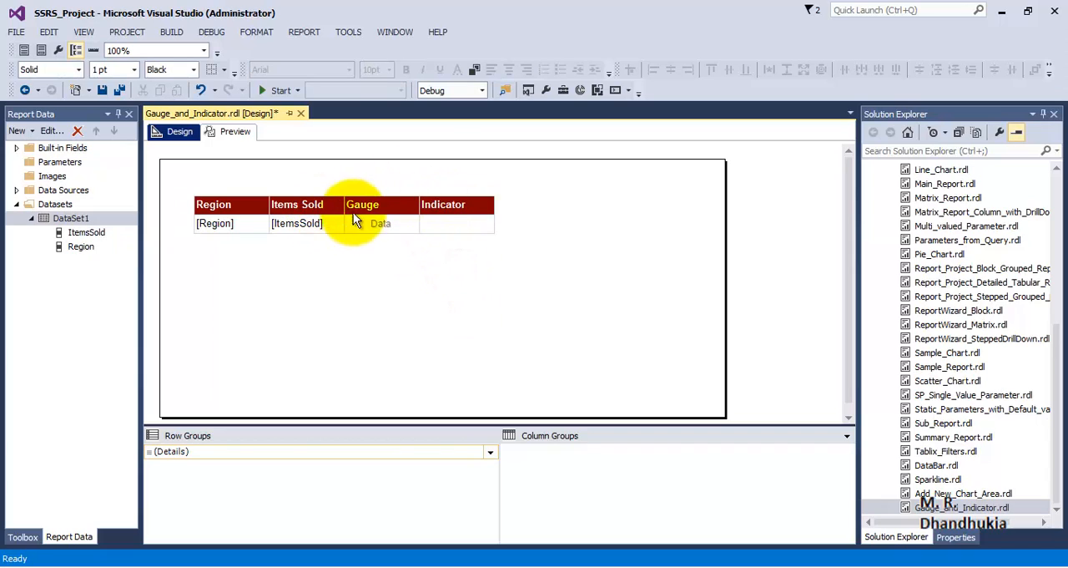
Widen the Gauge and Indicator columns and increase the height of the data row to make room for graphics
left_click(382, 229)
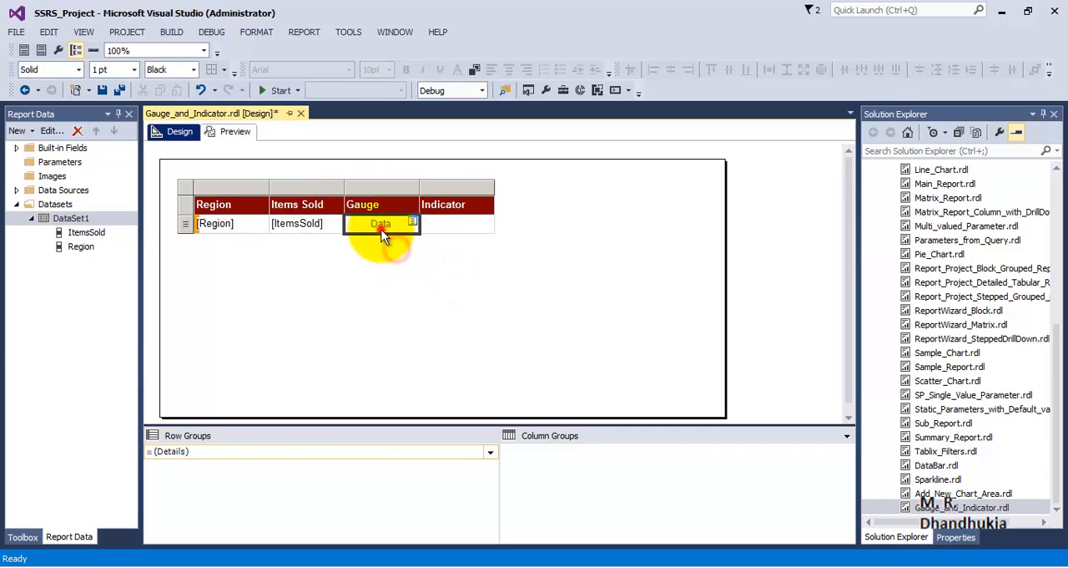
left_click_drag(420, 187, 463, 187)
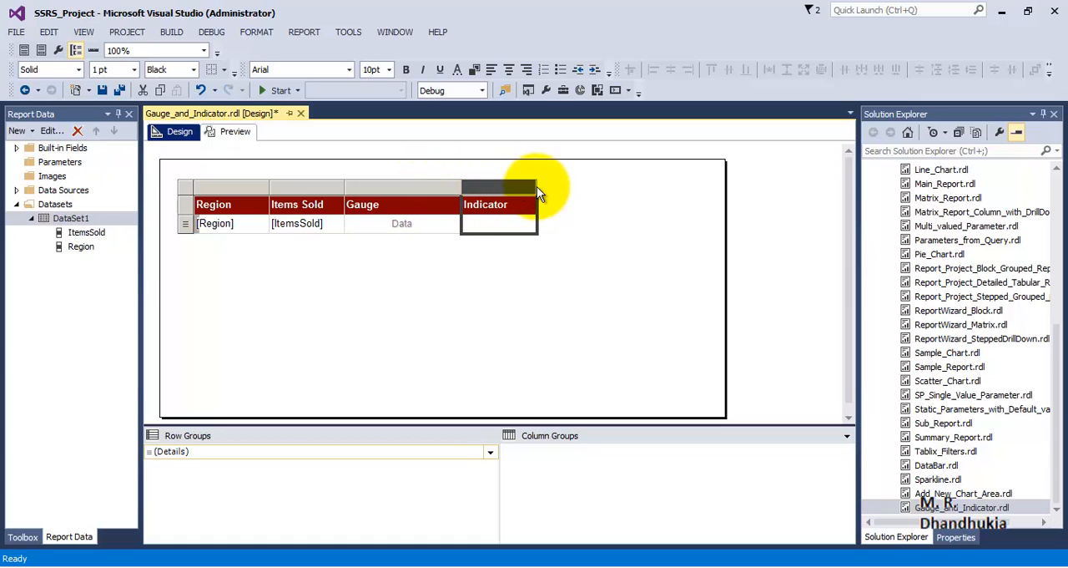
left_click_drag(534, 185, 585, 185)
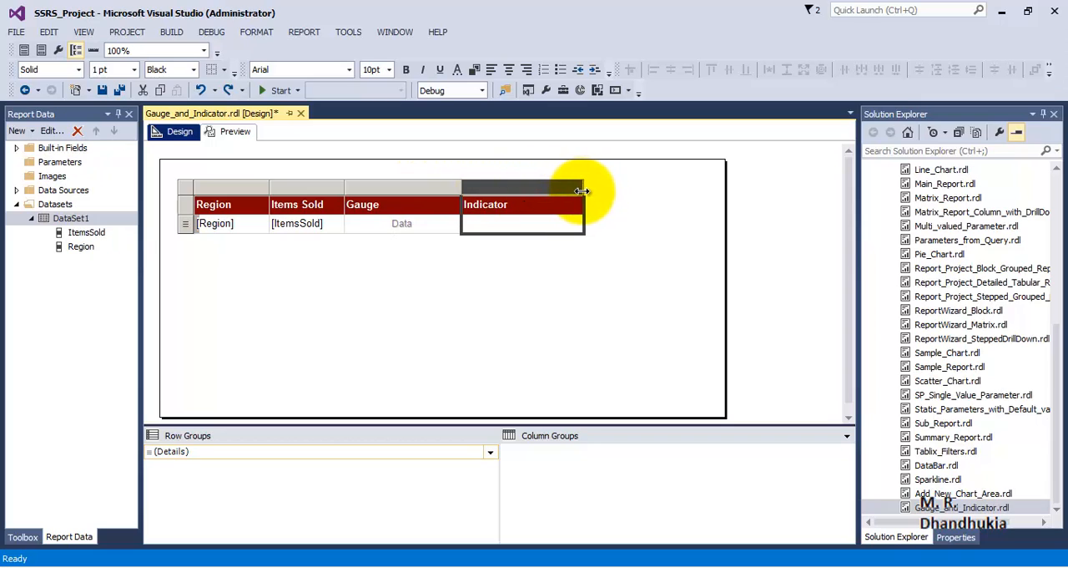
left_click(186, 226)
left_click_drag(186, 233, 186, 286)
left_click(455, 302)
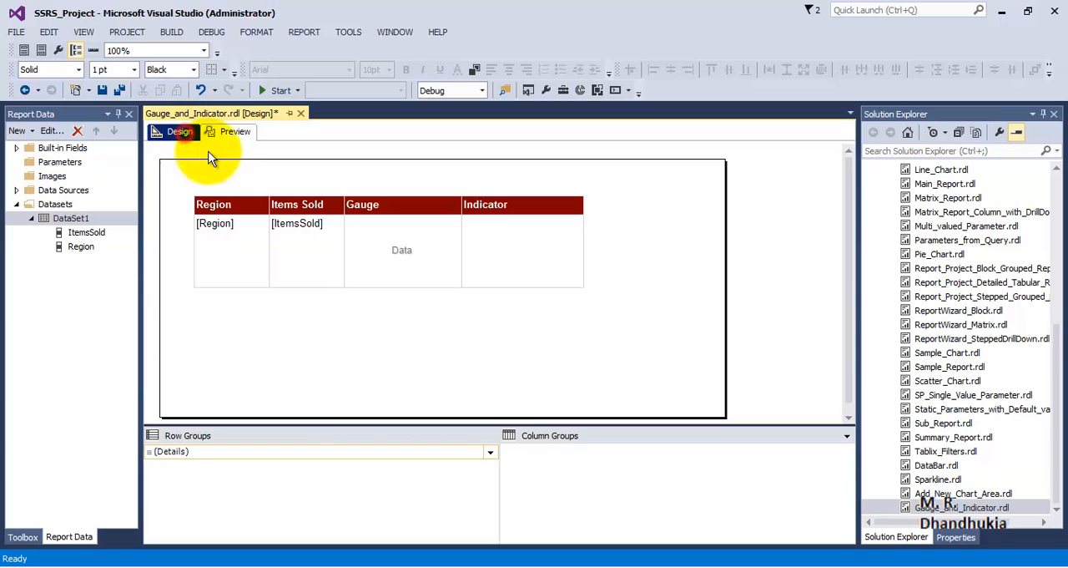
Center-align the text in the Gauge, Indicator and Items Sold columns
left_click(373, 200)
left_click(407, 188)
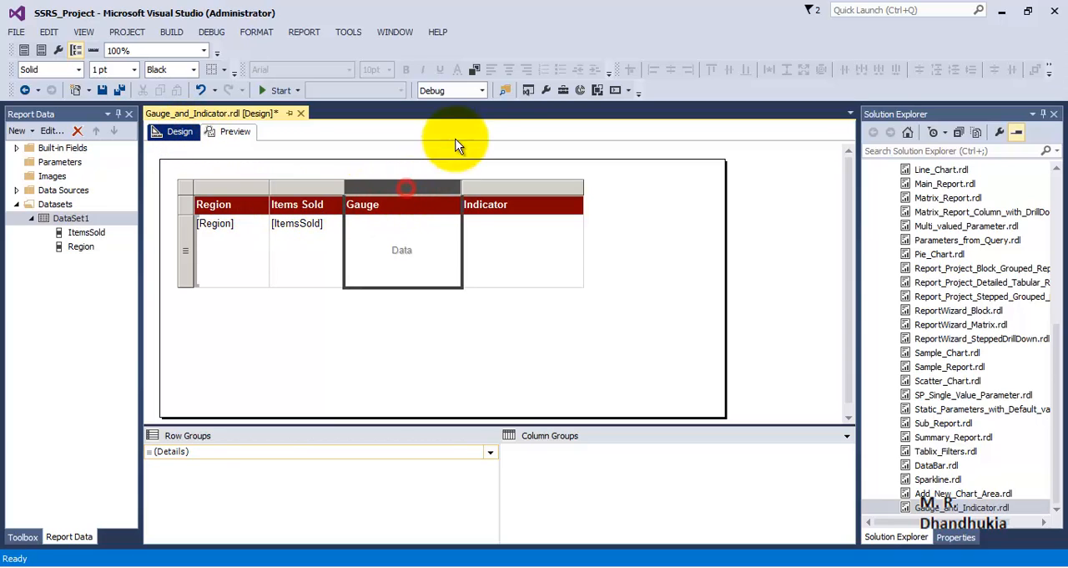
left_click(508, 72)
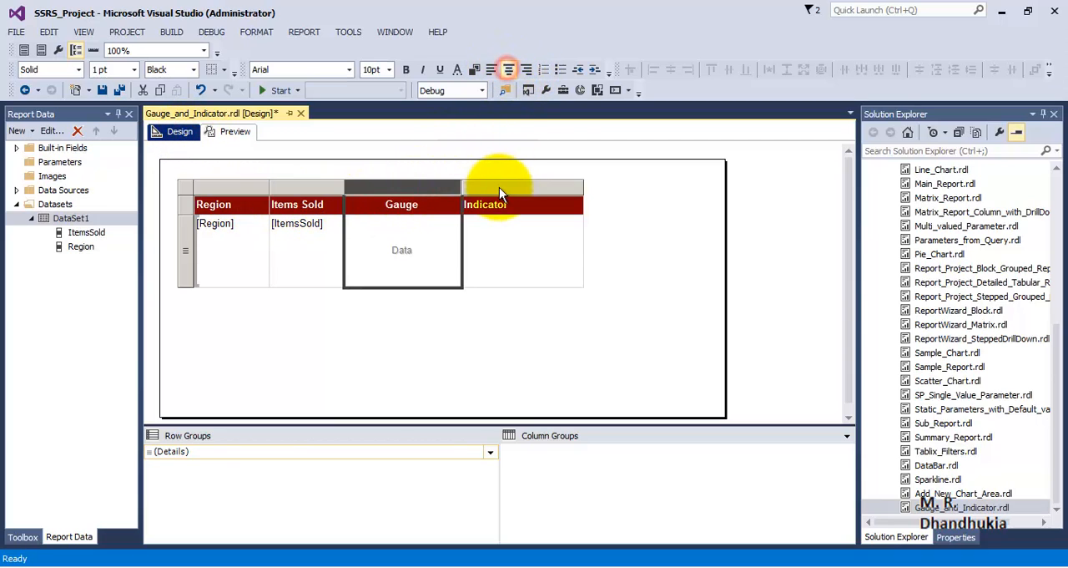
left_click(501, 187)
left_click(506, 73)
left_click(316, 188)
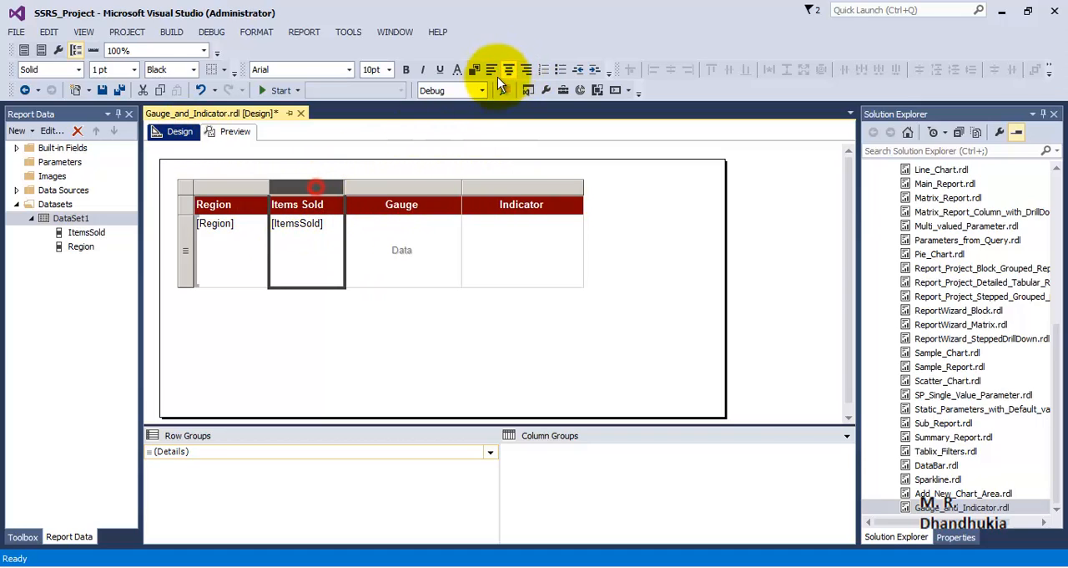
left_click(508, 70)
left_click(419, 310)
left_click(425, 252)
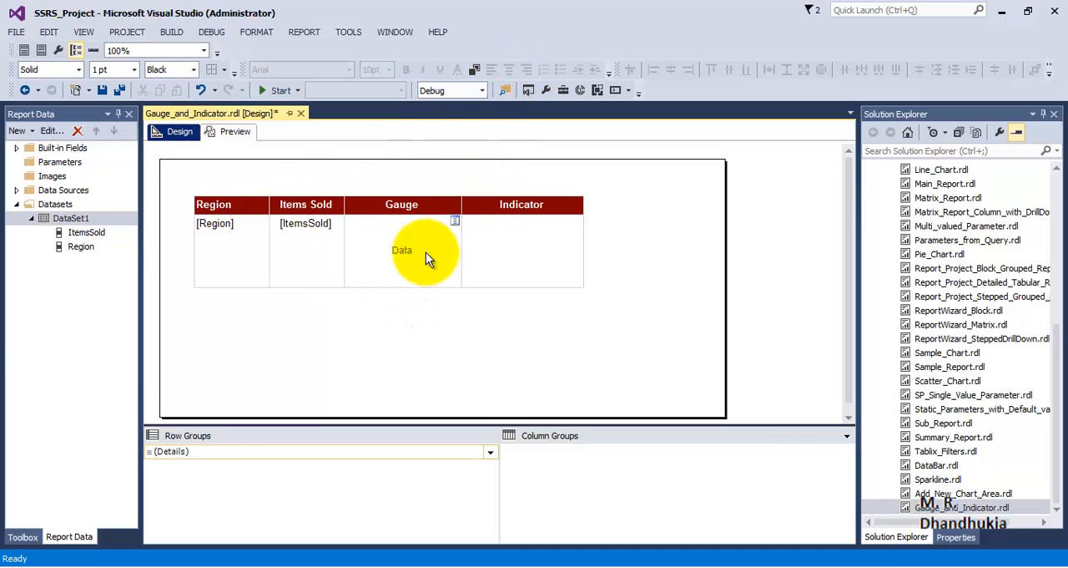
left_click(234, 252)
left_click_drag(235, 253, 514, 255)
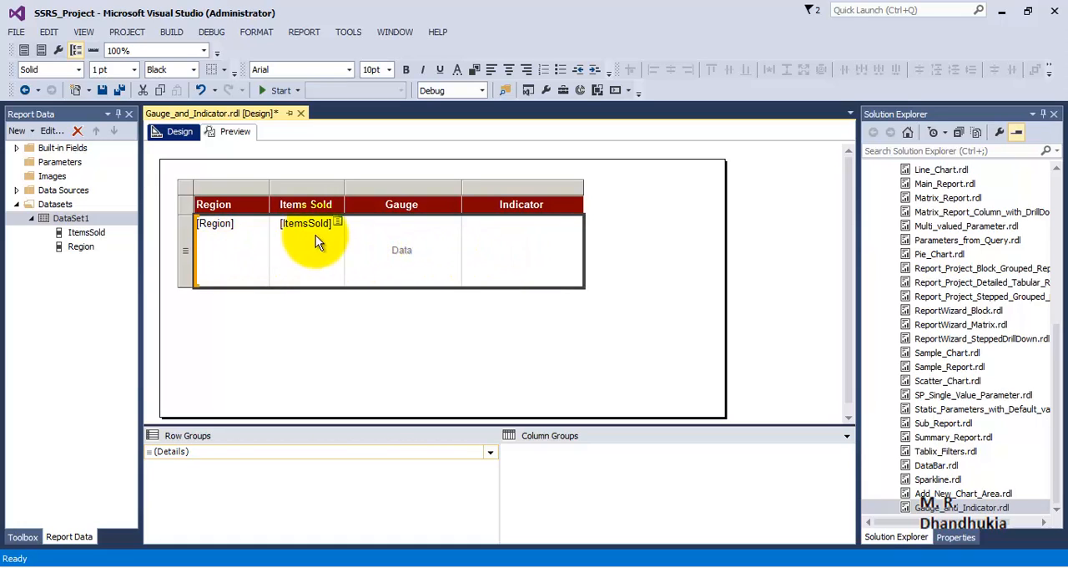
right_click(343, 231)
left_click(258, 258)
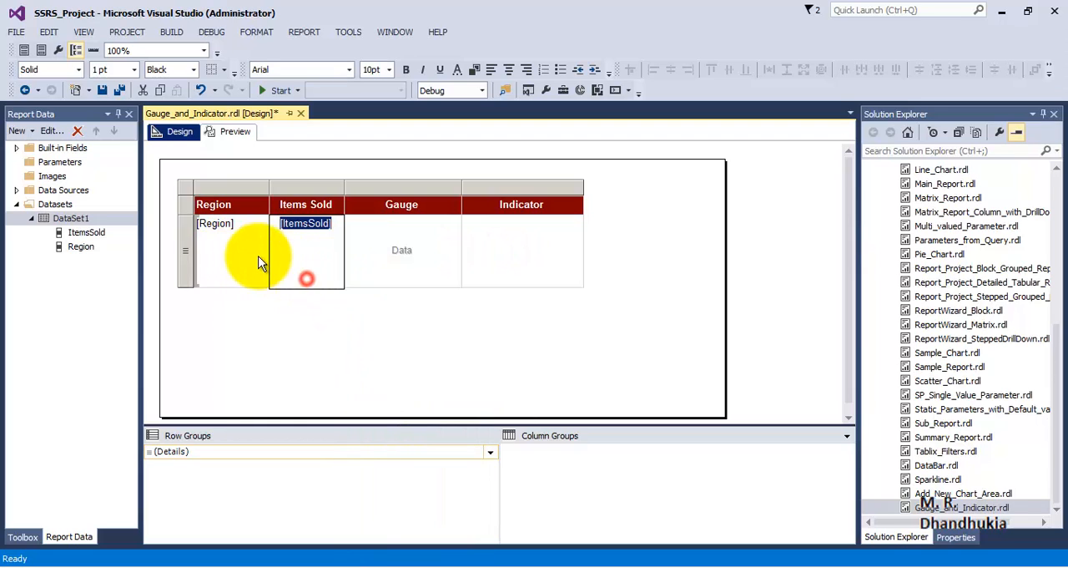
Apply a black outline border to the Region field's text box in the data row
right_click(250, 251)
left_click(324, 387)
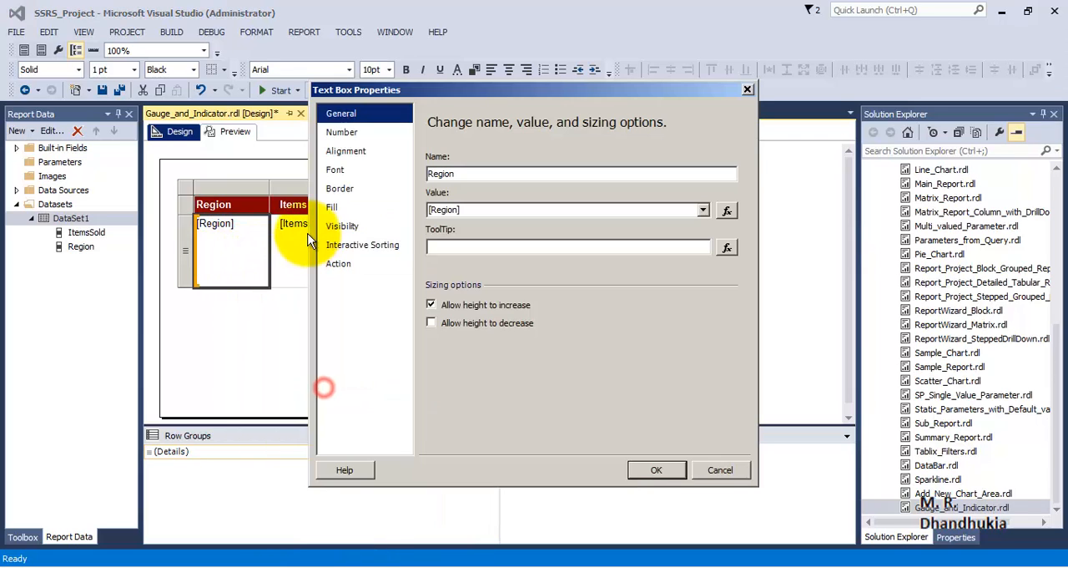
left_click(354, 188)
left_click(483, 241)
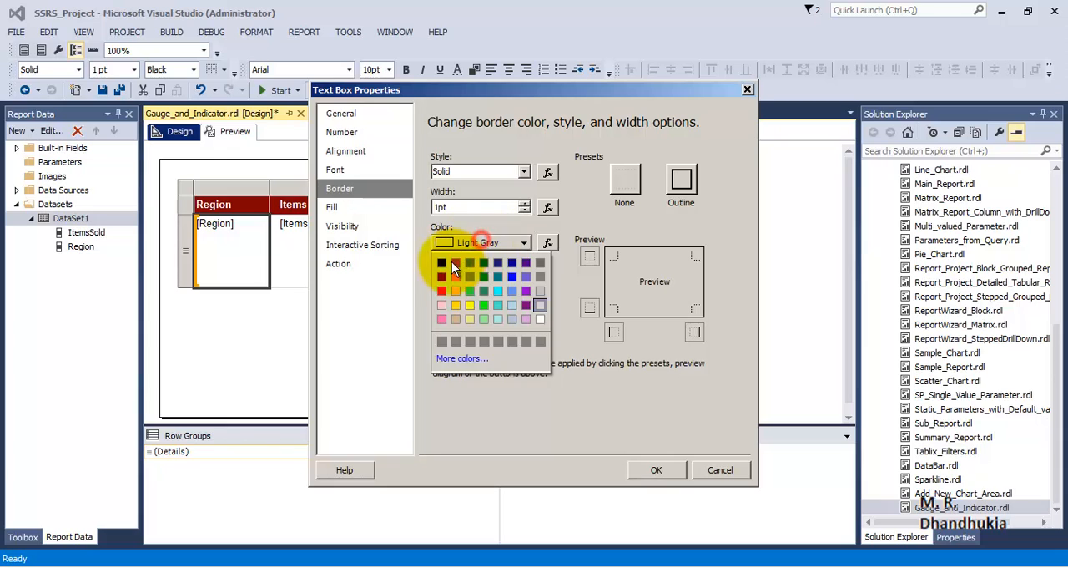
left_click(440, 264)
left_click(688, 179)
left_click(656, 469)
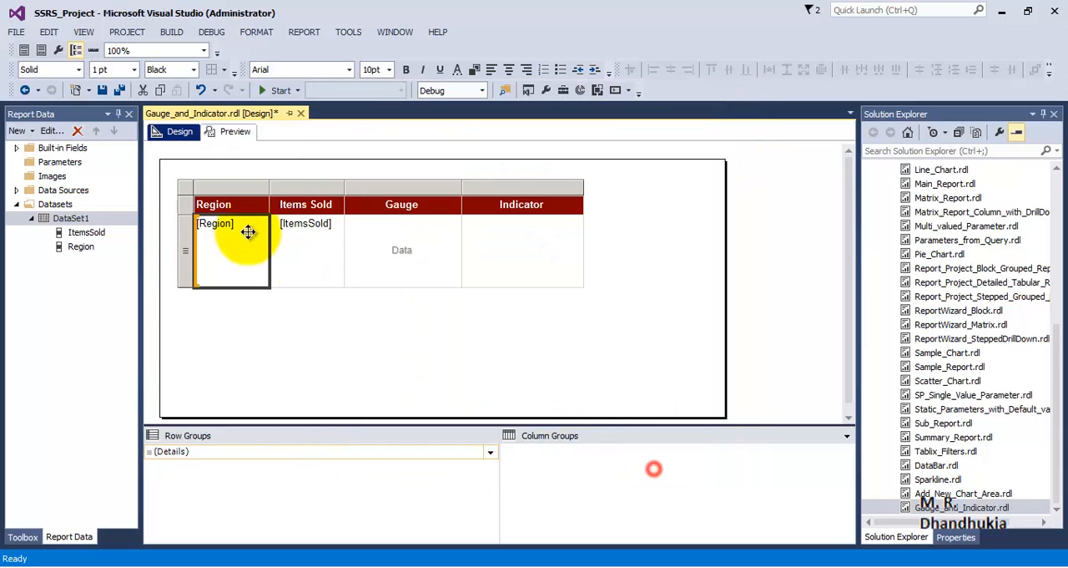
Apply a black outline border to the Region header cell
right_click(258, 207)
left_click(323, 345)
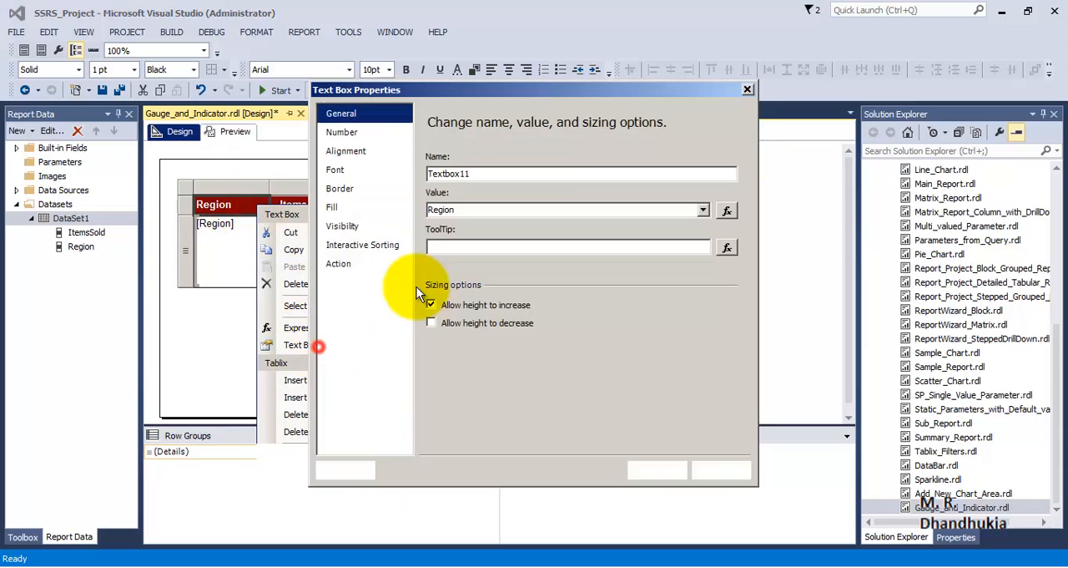
left_click(367, 190)
left_click(483, 241)
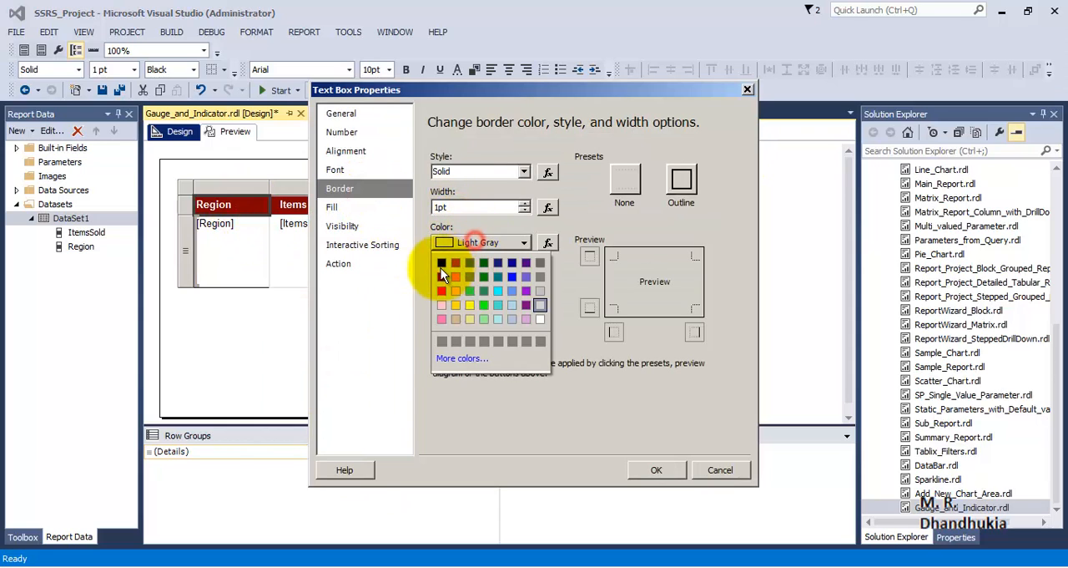
left_click(441, 265)
left_click(682, 180)
left_click(657, 464)
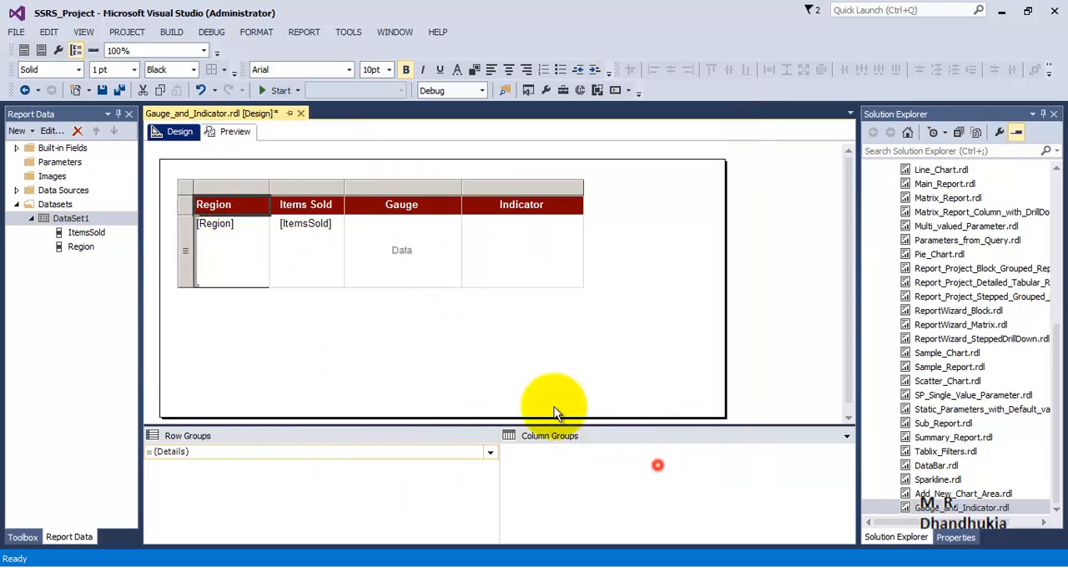
Apply a black outline border to the ItemsSold field's text box in the data row
left_click(310, 244)
right_click(311, 245)
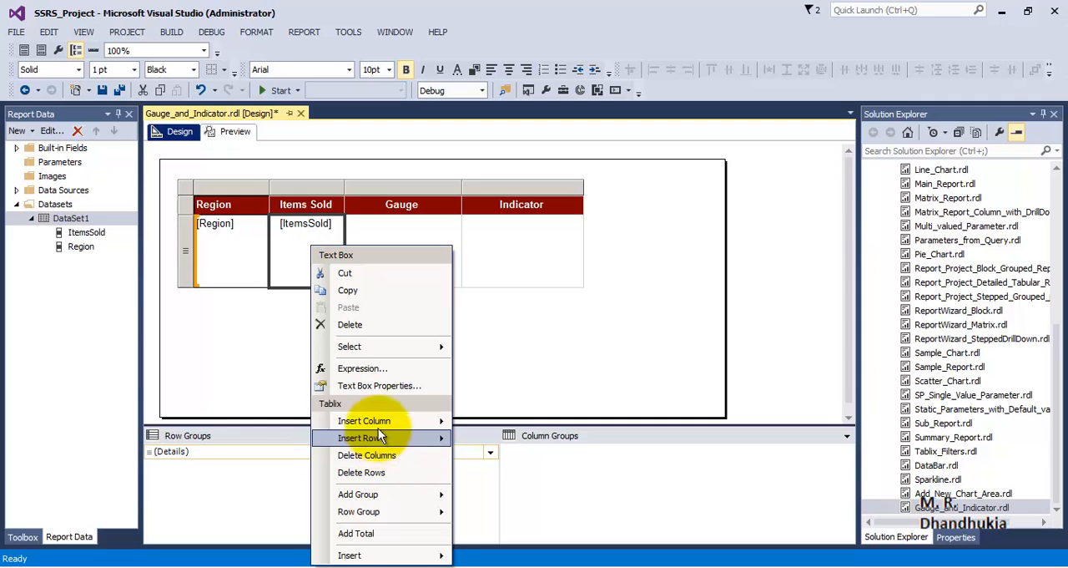
left_click(383, 388)
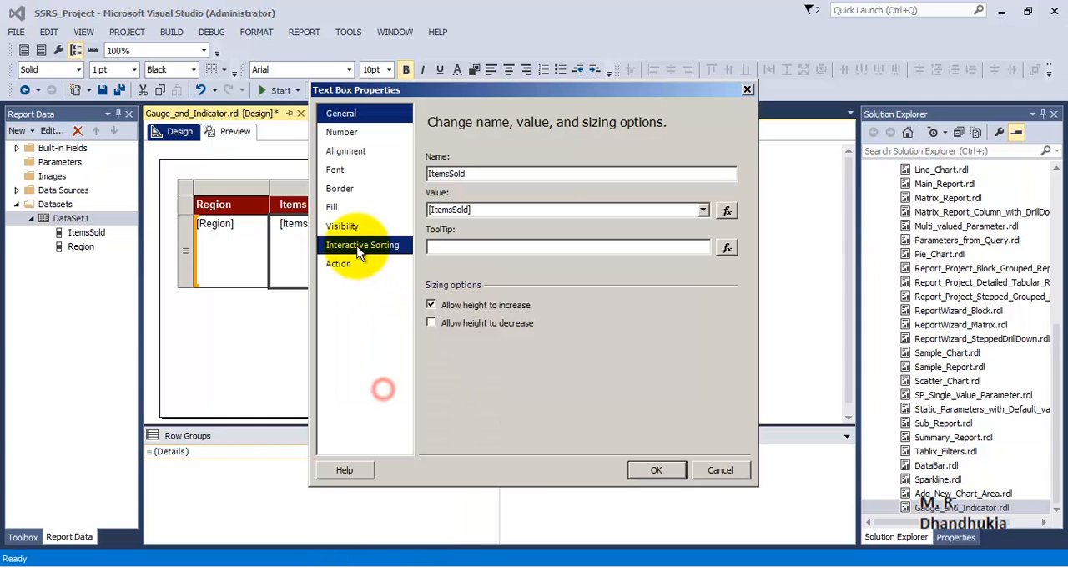
left_click(350, 196)
left_click(453, 243)
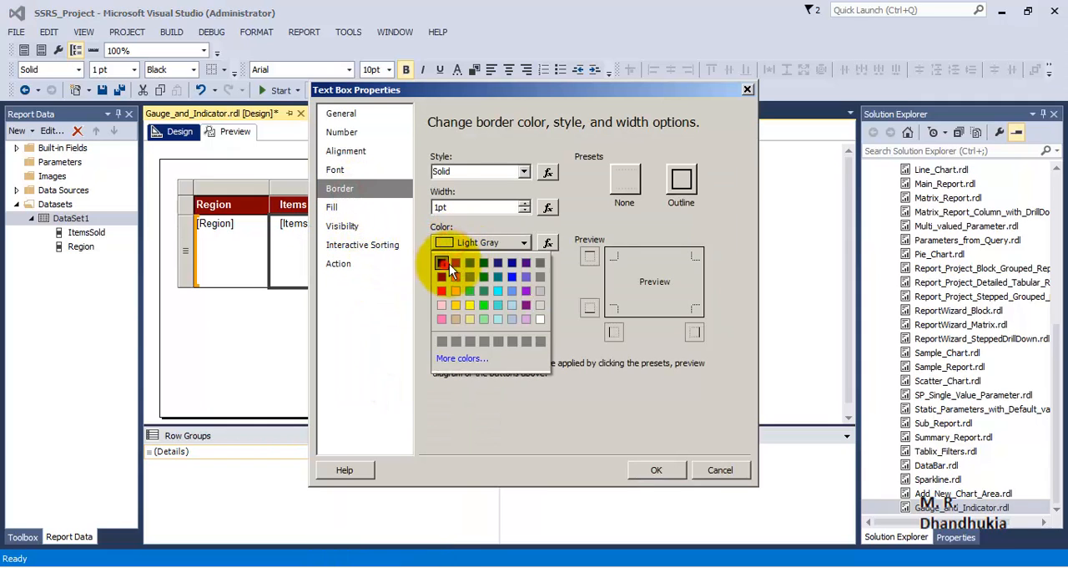
left_click(444, 264)
left_click(683, 185)
left_click(647, 469)
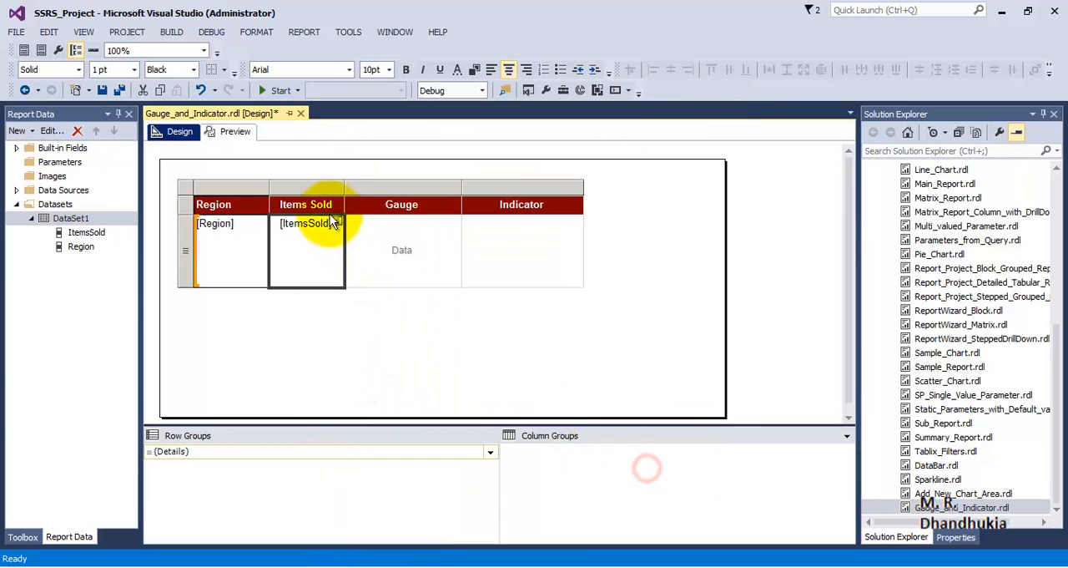
Apply a black outline border to the Items Sold header cell
right_click(329, 203)
left_click(353, 317)
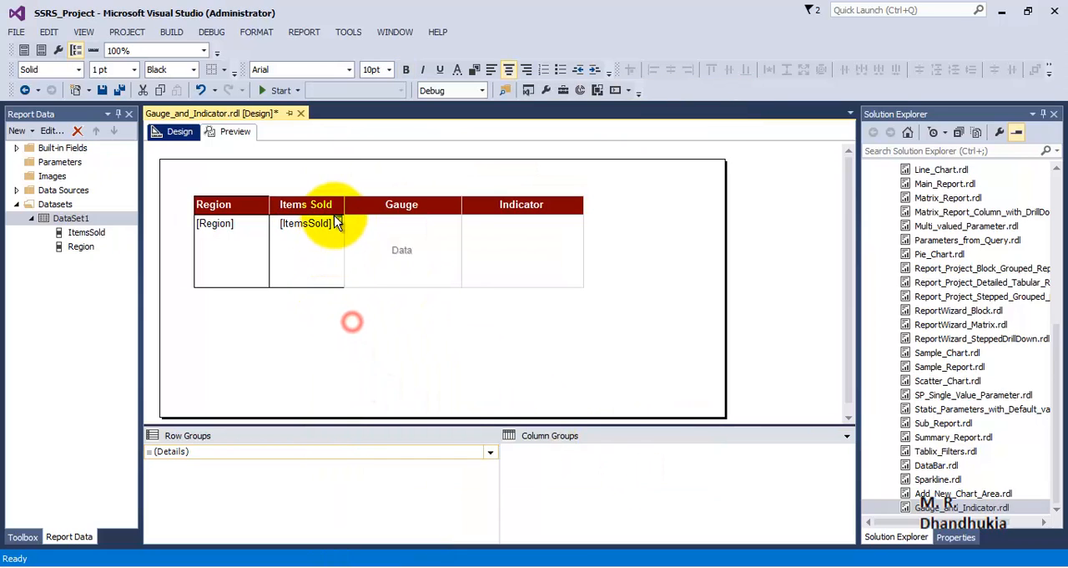
right_click(334, 209)
left_click(399, 347)
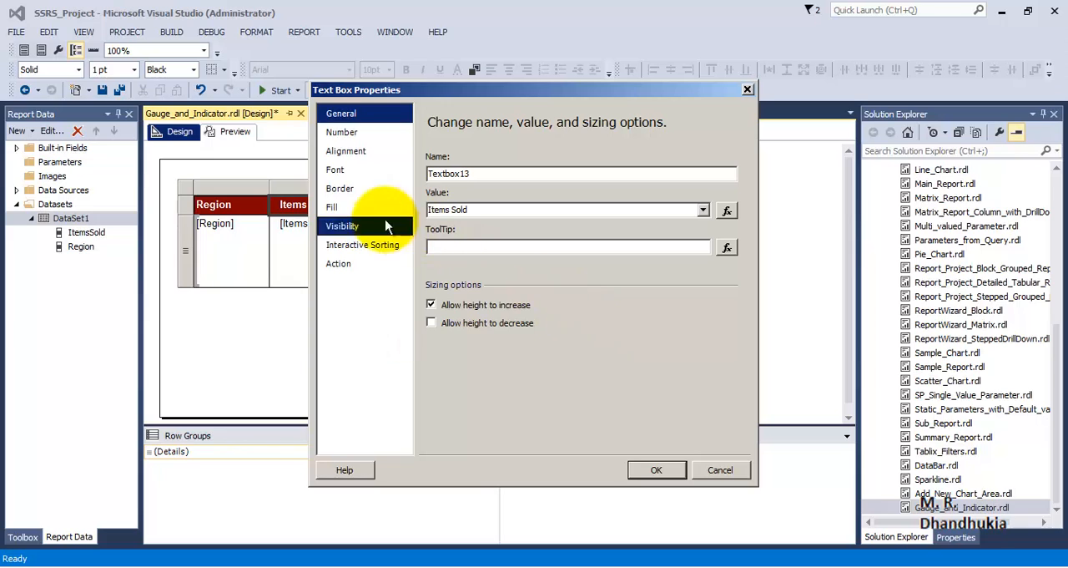
left_click(340, 190)
left_click(490, 244)
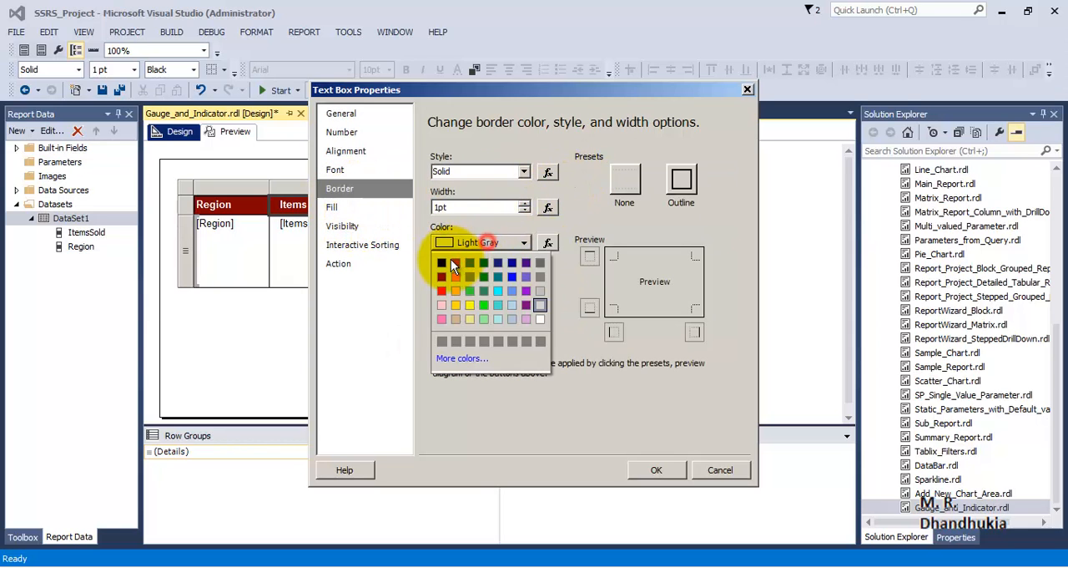
left_click(445, 264)
left_click(681, 178)
left_click(651, 466)
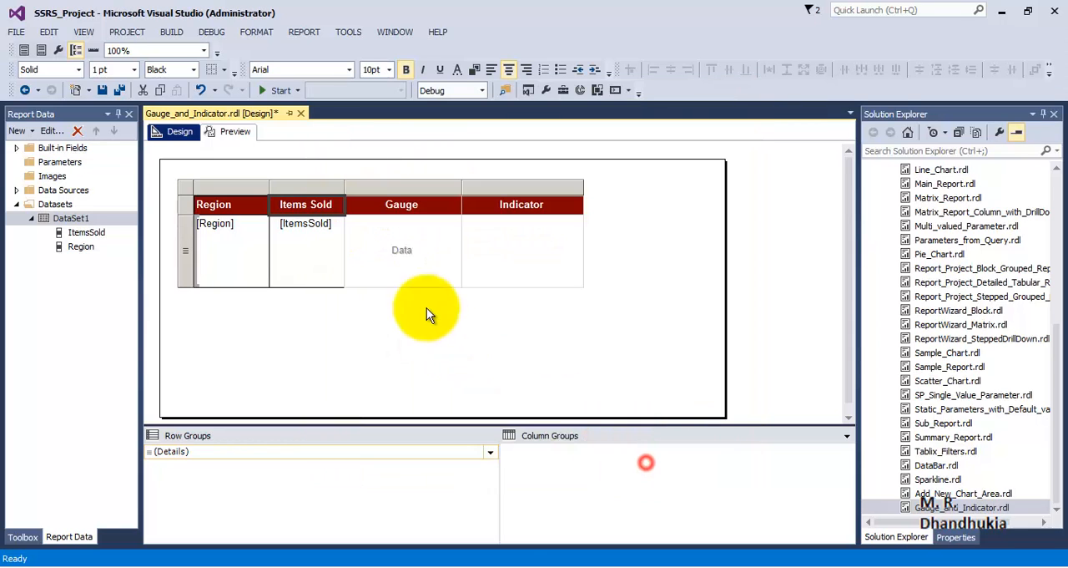
Apply a black outline border to the Gauge header cell
right_click(392, 261)
right_click(426, 203)
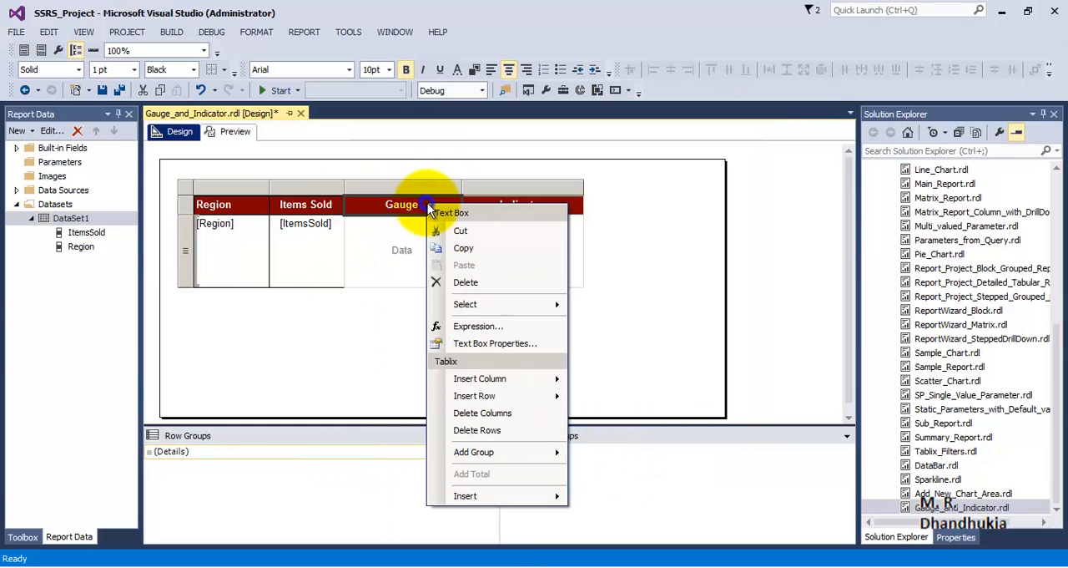
left_click(480, 343)
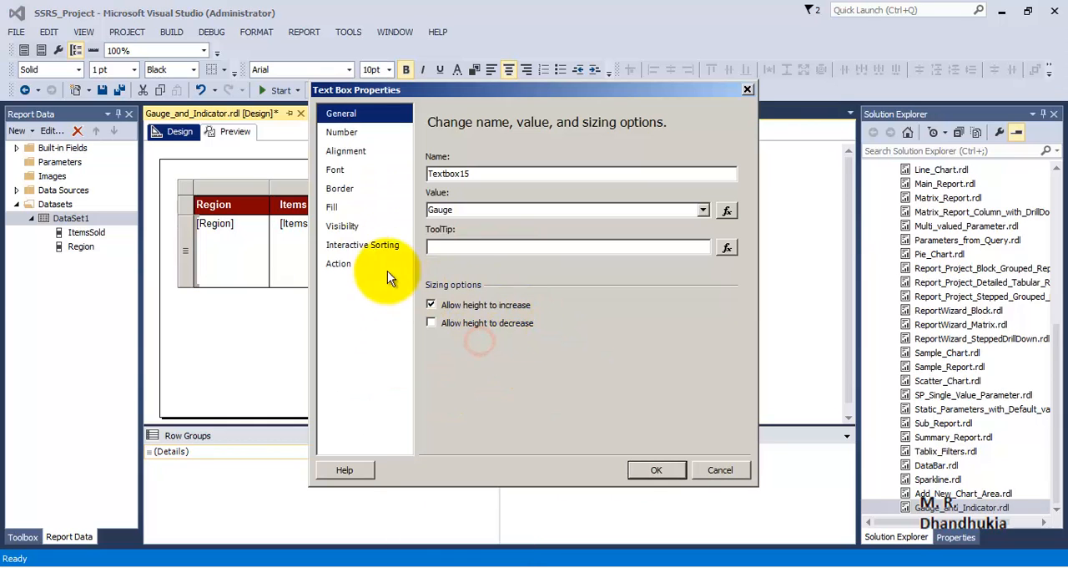
left_click(339, 188)
left_click(461, 240)
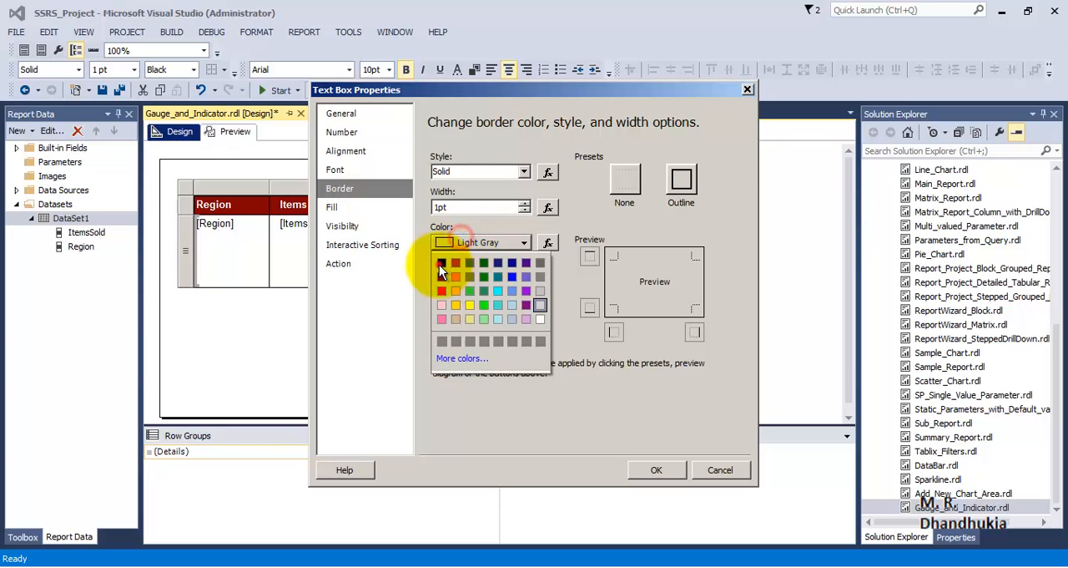
left_click(439, 264)
left_click(681, 182)
left_click(656, 469)
Apply a black outline border to the empty data cell of the Gauge column
right_click(450, 249)
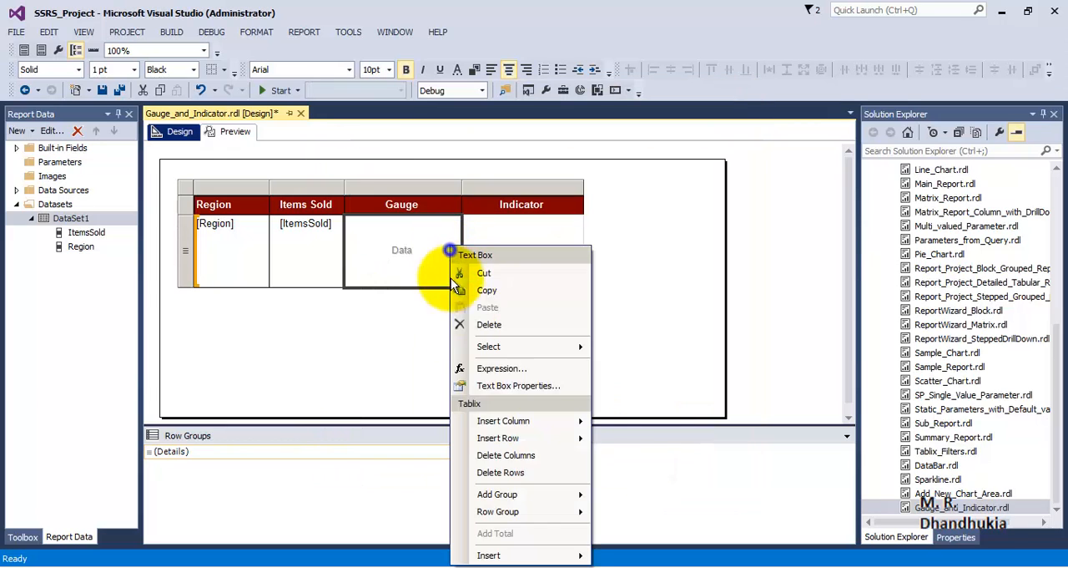
left_click(505, 384)
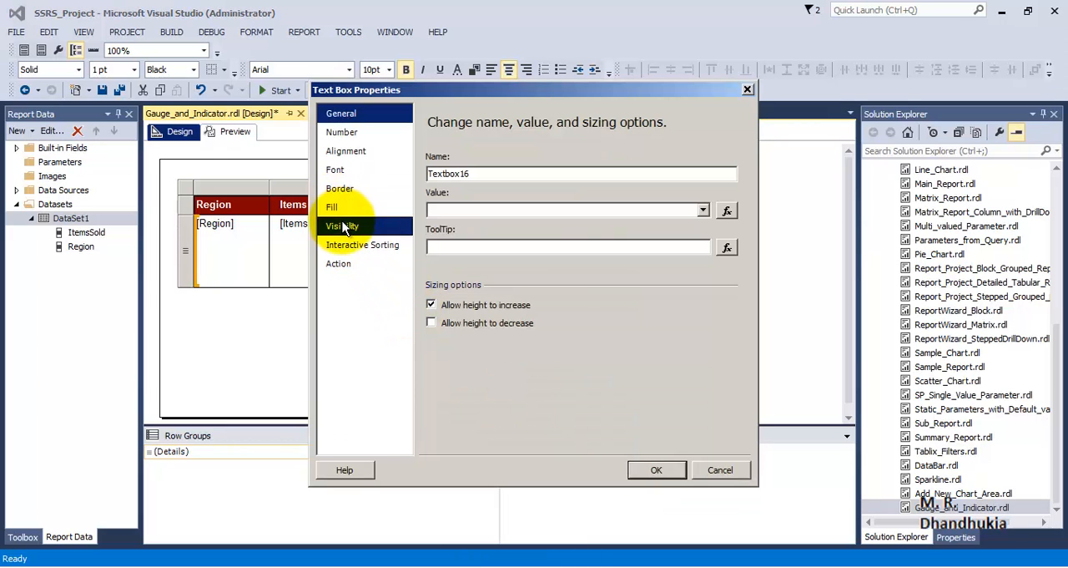
left_click(344, 190)
left_click(463, 240)
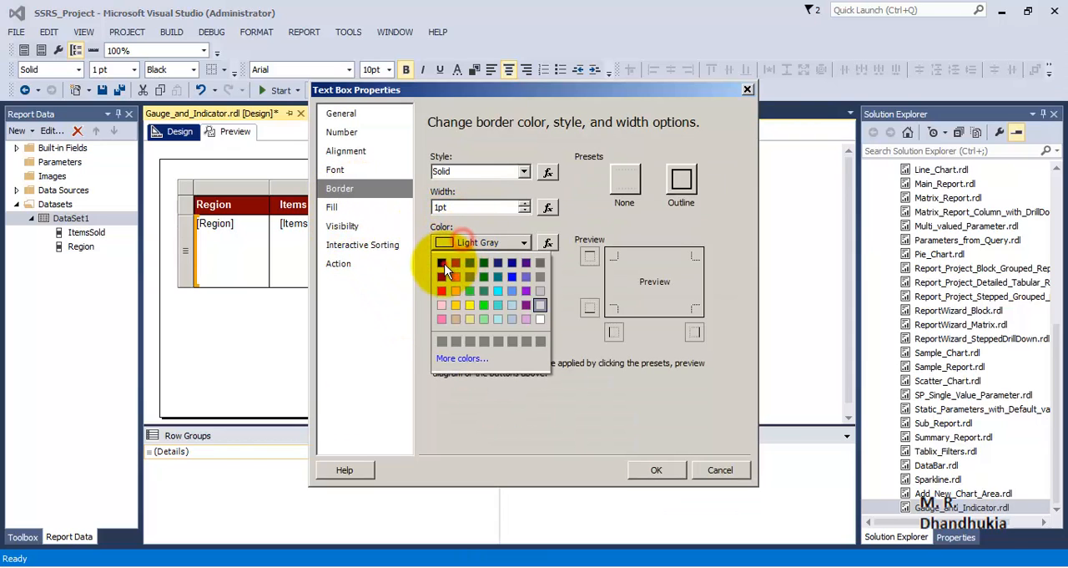
left_click(444, 255)
left_click(681, 182)
left_click(656, 469)
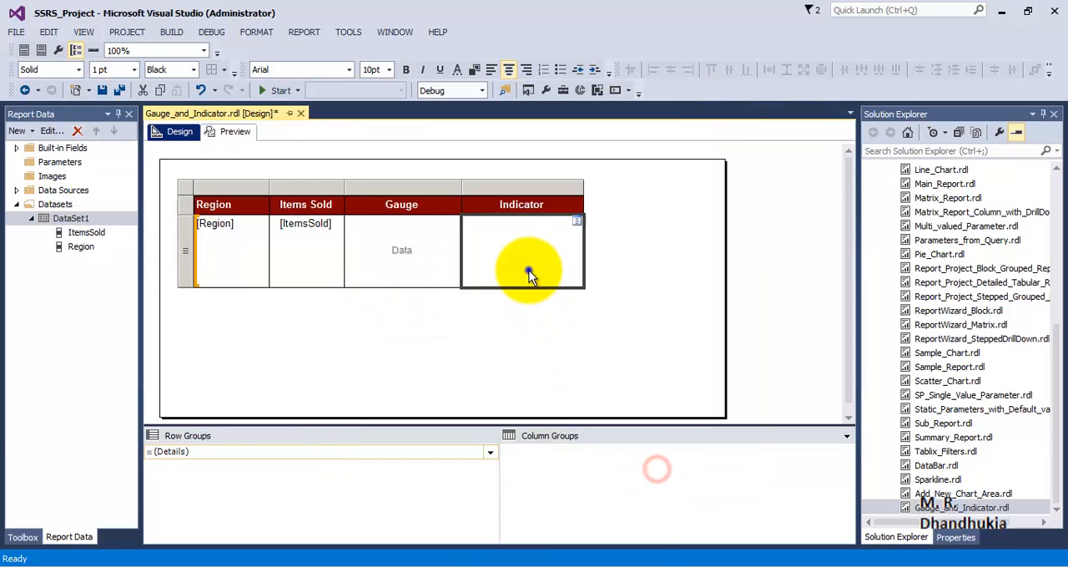
Apply a black outline border to the empty data cell of the Indicator column
right_click(532, 264)
left_click(573, 384)
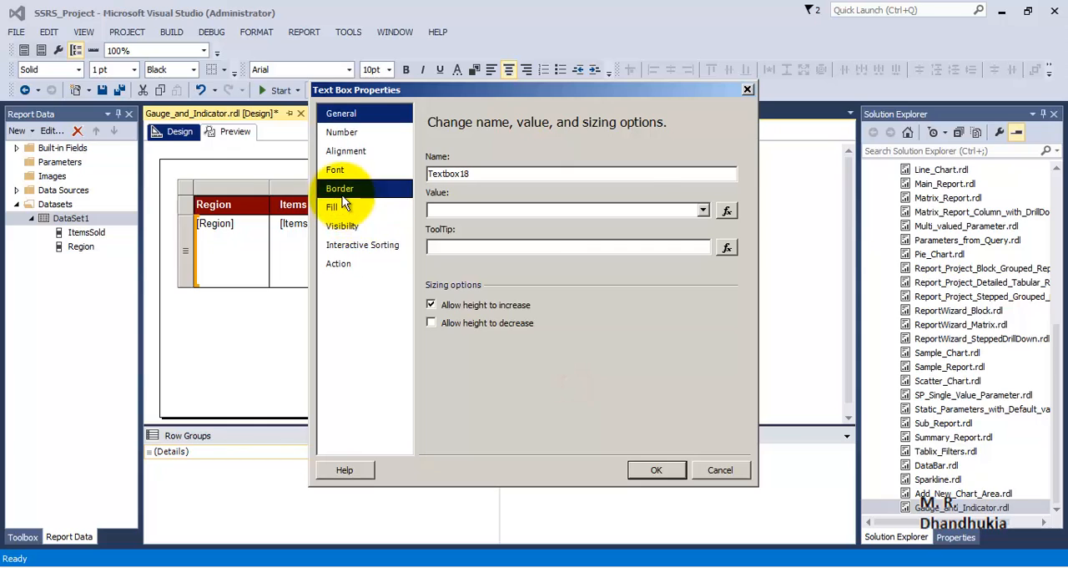
left_click(339, 189)
left_click(681, 182)
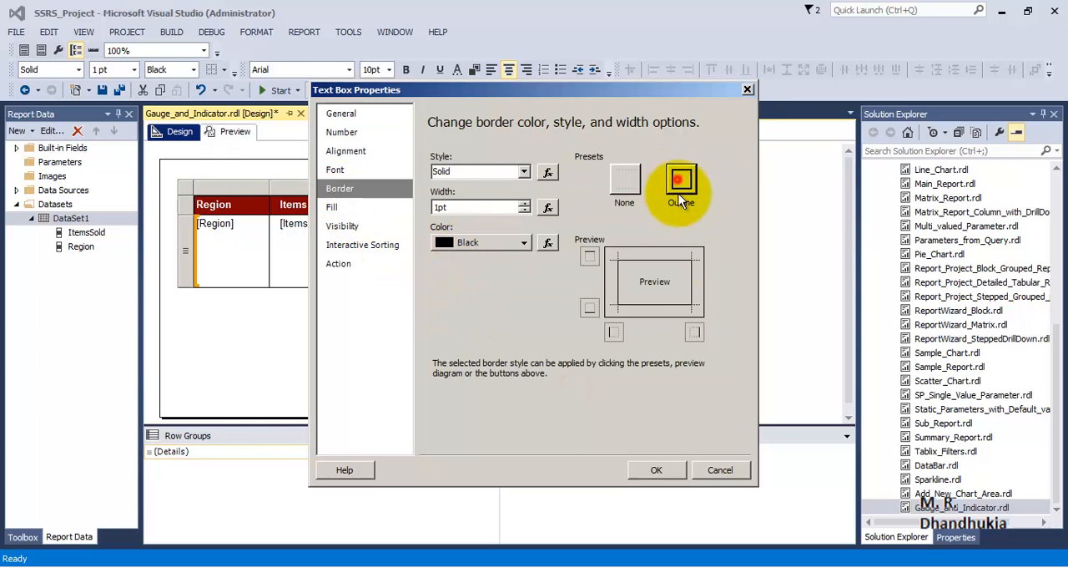
left_click(656, 469)
Apply a black outline border to the Indicator header cell, and check the bordered table in the report preview
right_click(550, 207)
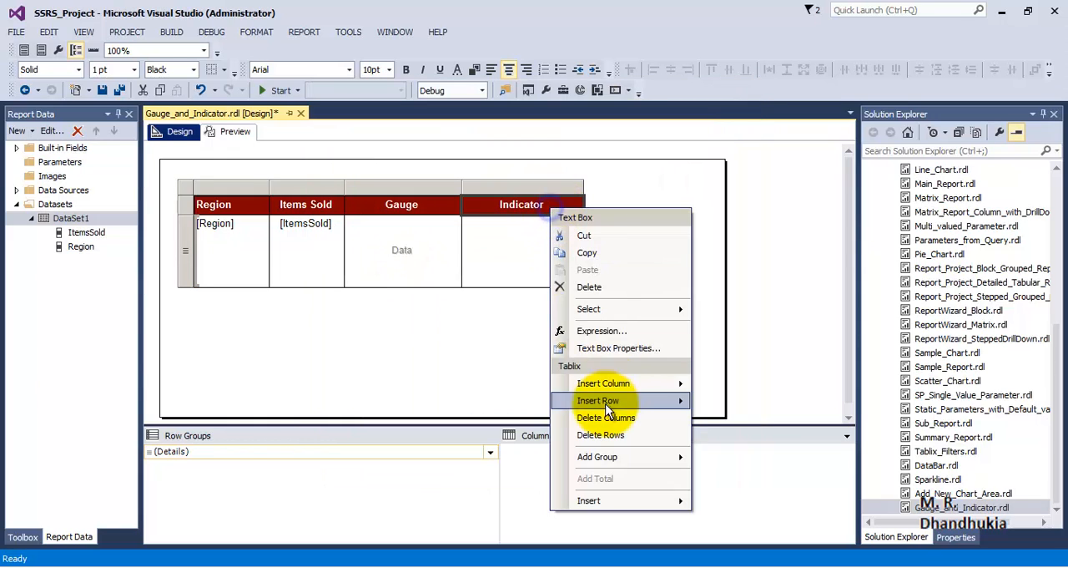
left_click(610, 347)
left_click(340, 188)
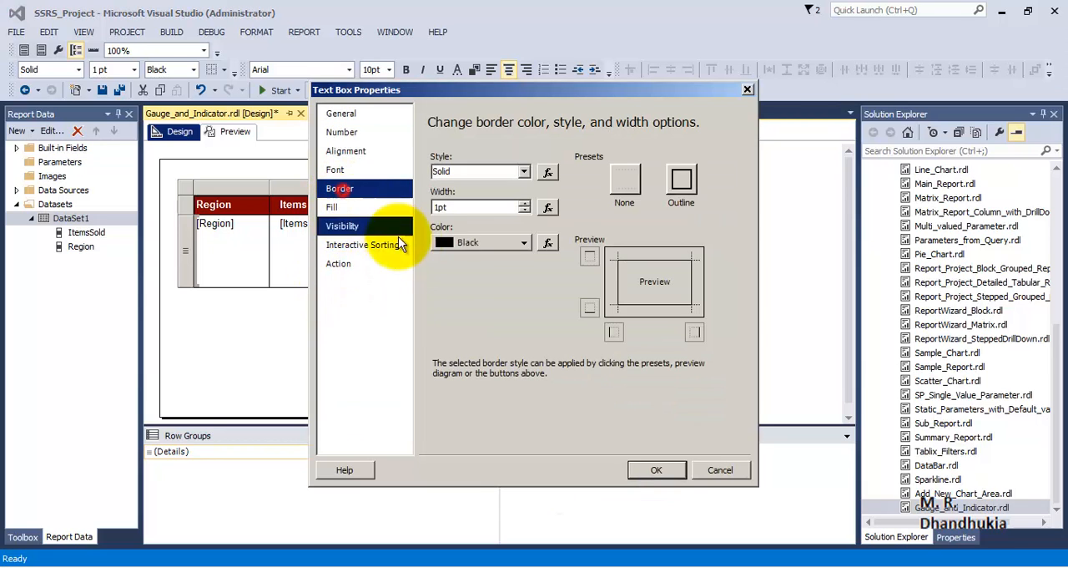
left_click(681, 182)
left_click(657, 470)
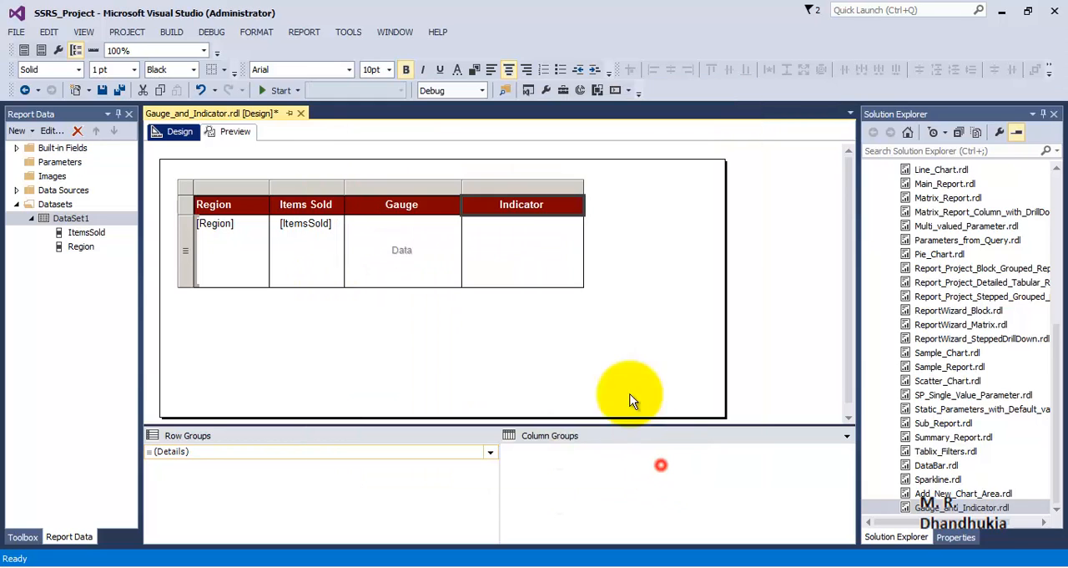
left_click(231, 132)
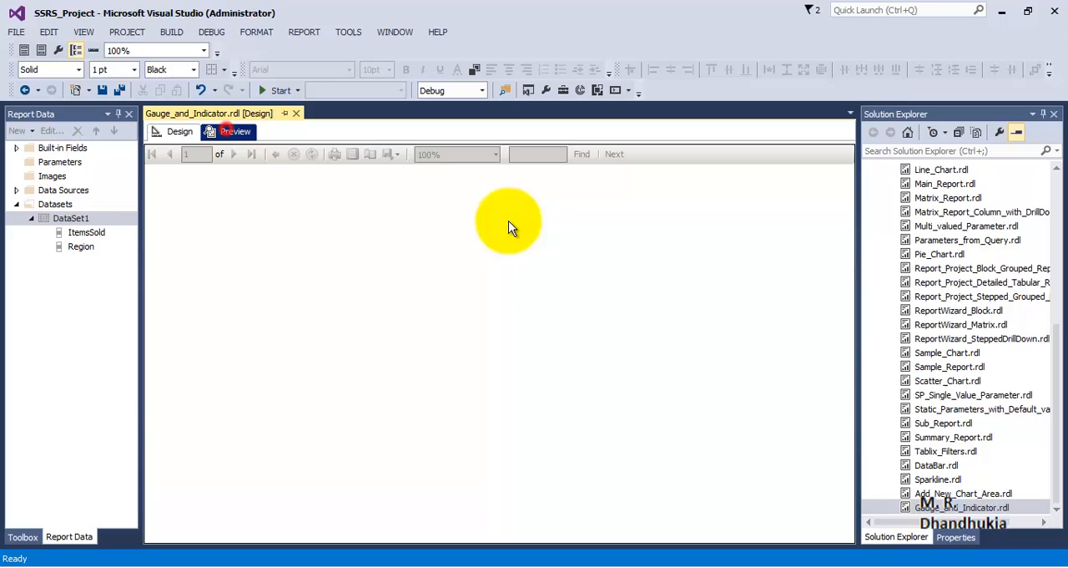
left_click(177, 132)
Insert a gauge of the basic Radial type into the data cell of the Gauge column
right_click(423, 258)
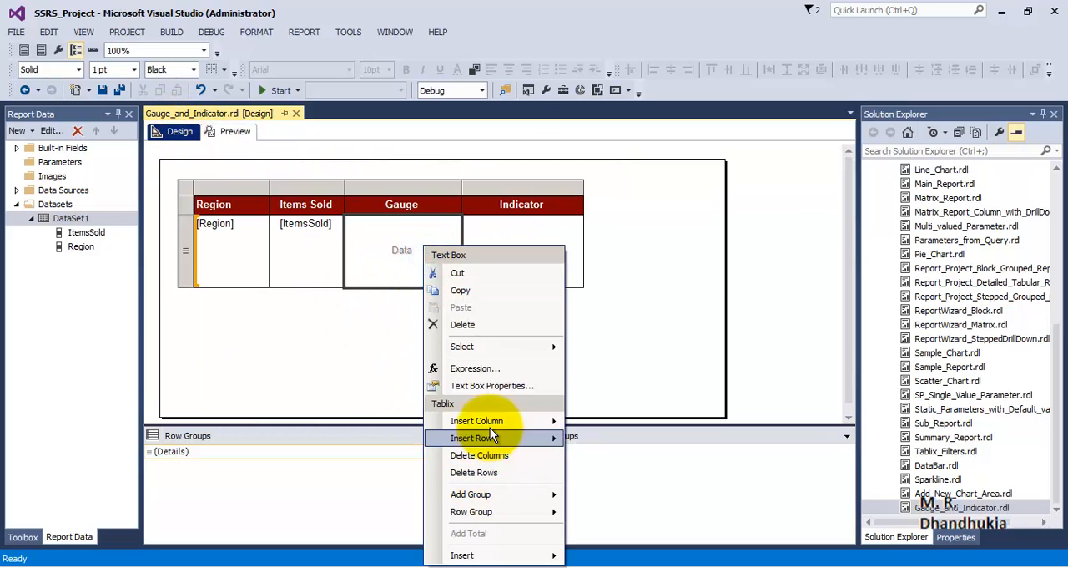
mouse_move(551, 555)
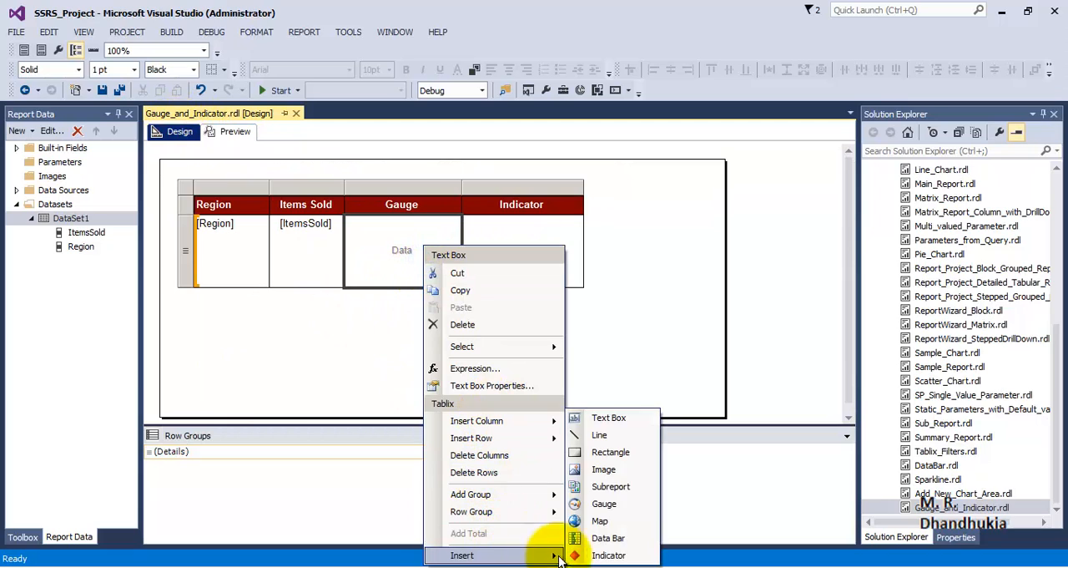
left_click(600, 508)
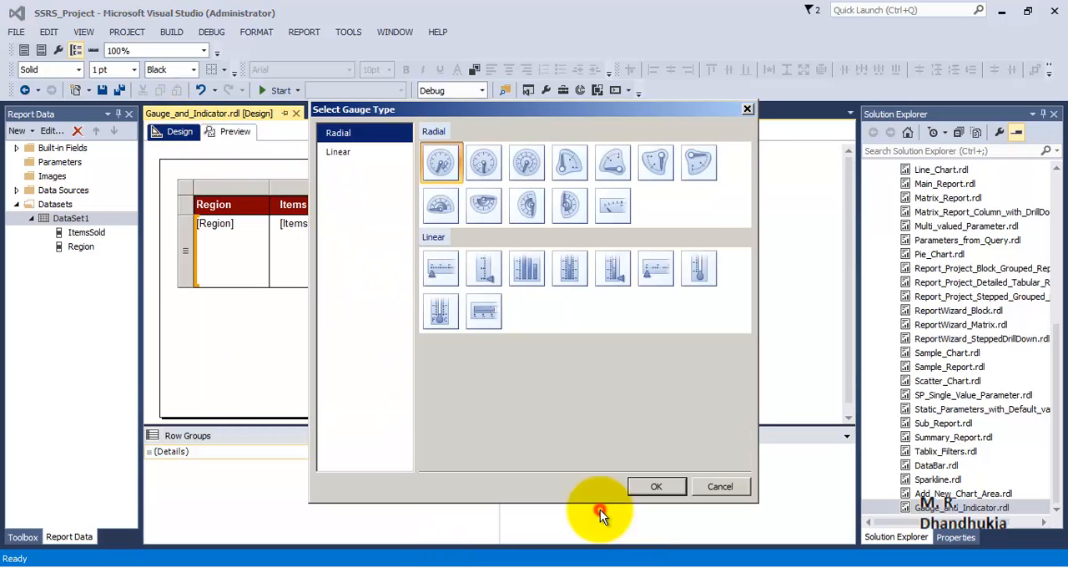
left_click(438, 167)
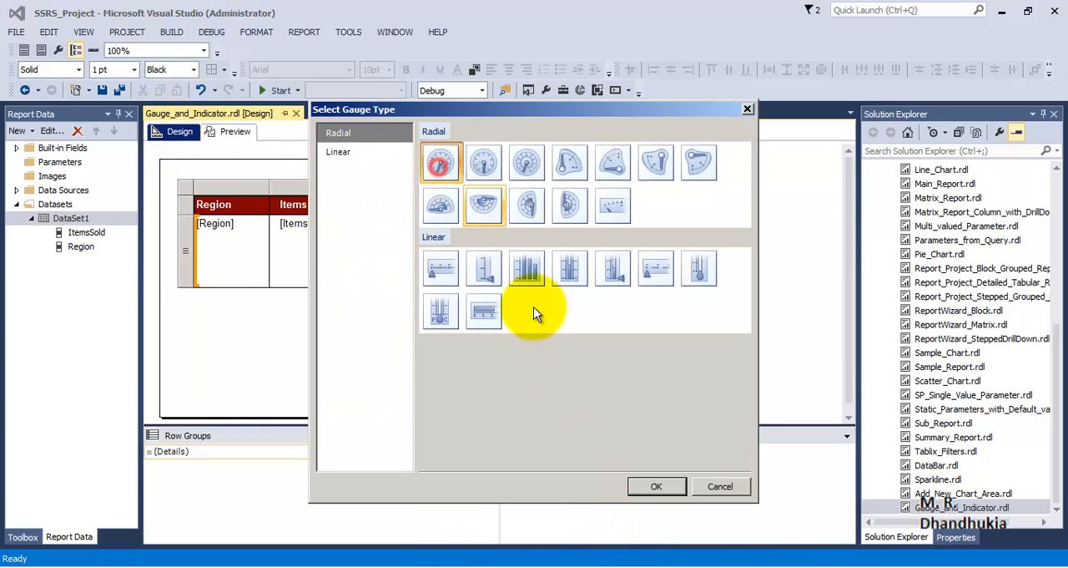
left_click(656, 487)
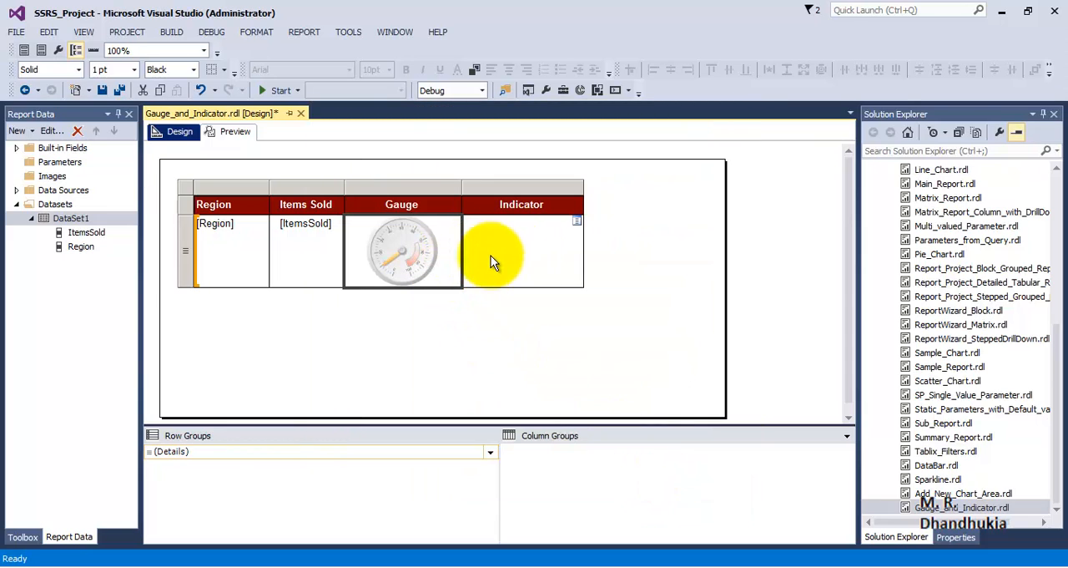
Insert an indicator of the 3 Traffic Lights (Unrimmed) type into the data cell of the Indicator column
right_click(531, 242)
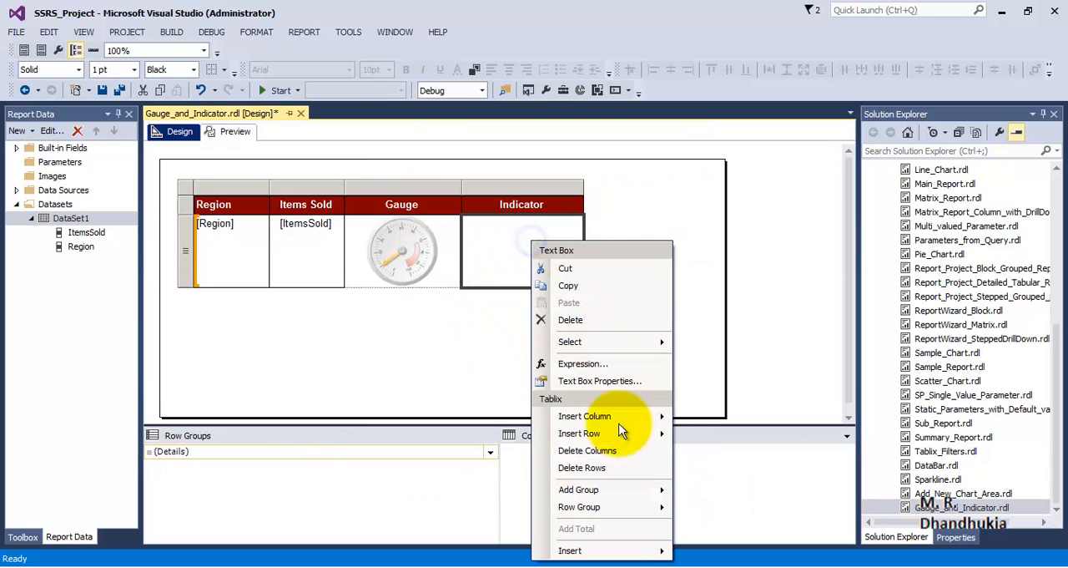
mouse_move(637, 551)
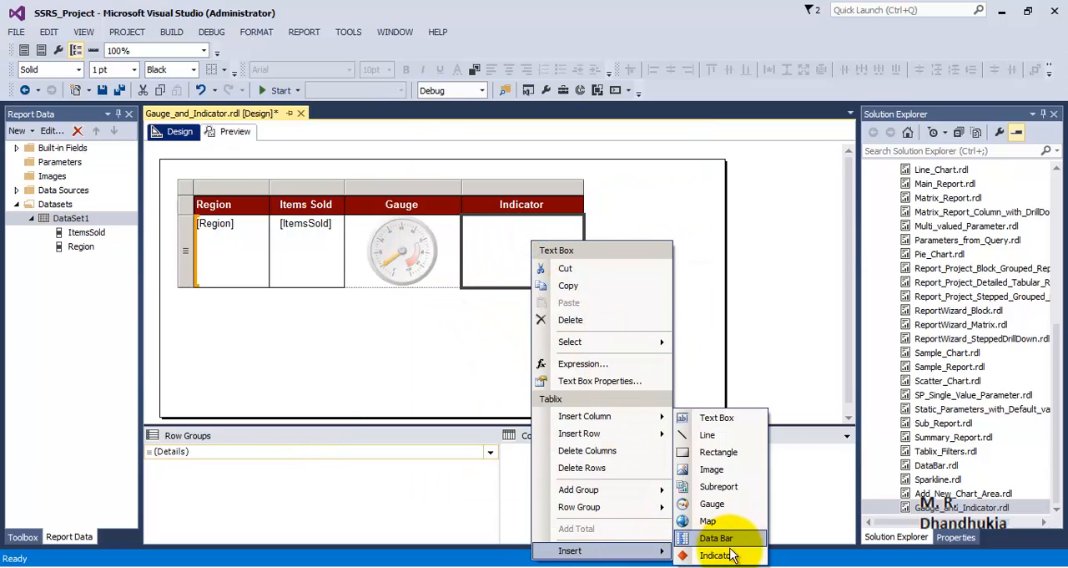
left_click(716, 555)
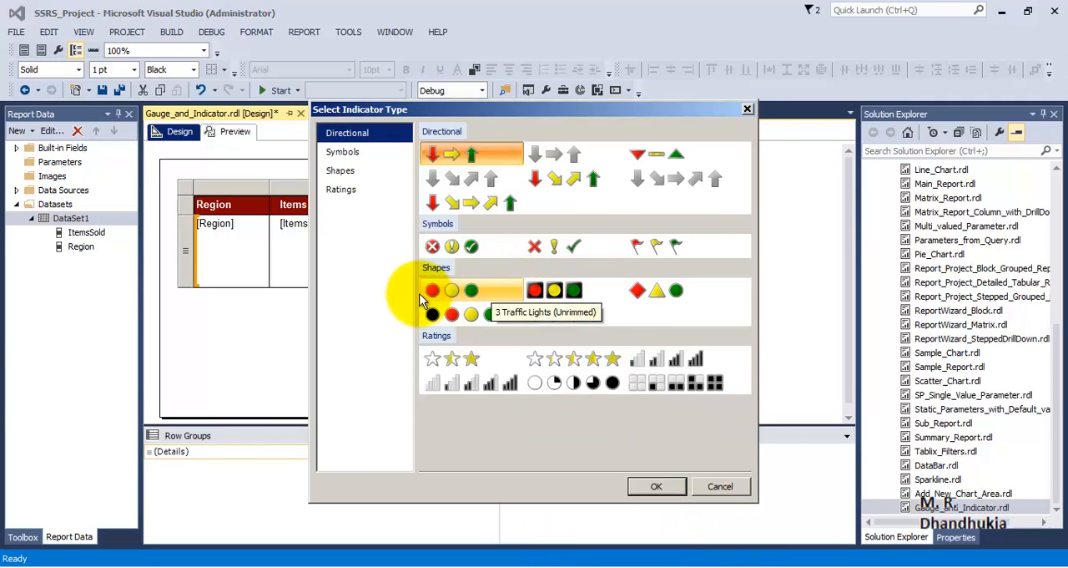
left_click(455, 293)
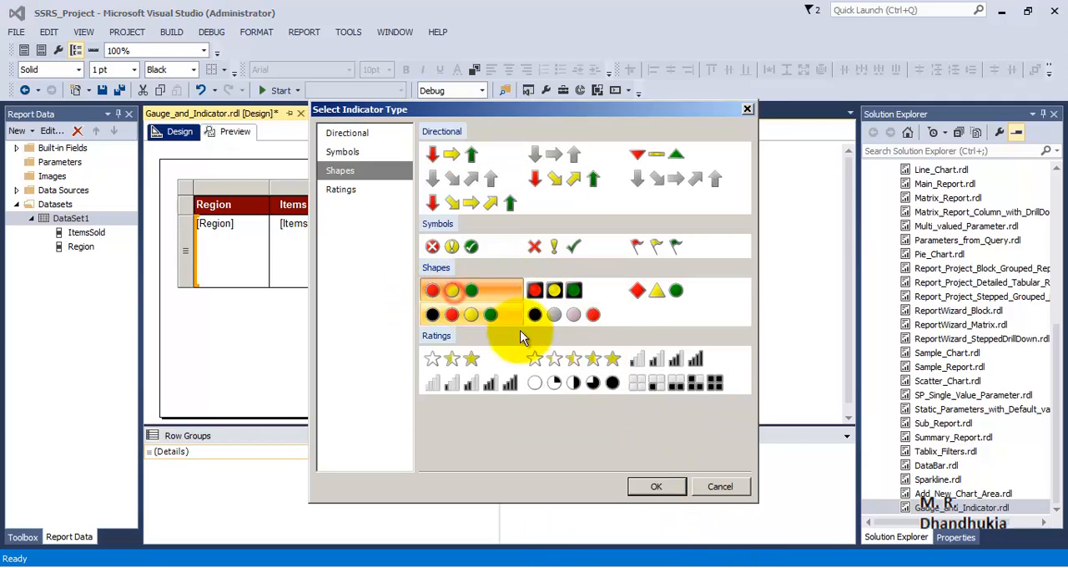
left_click(653, 487)
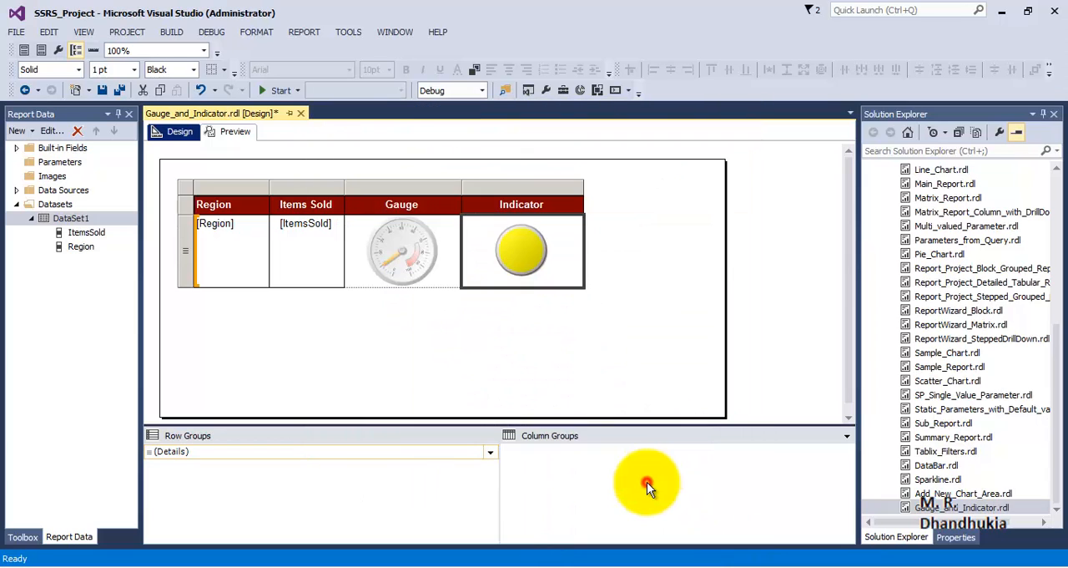
left_click(484, 324)
Apply a solid 1pt black outline border to the gauge panel in the Gauge column
left_click(429, 268)
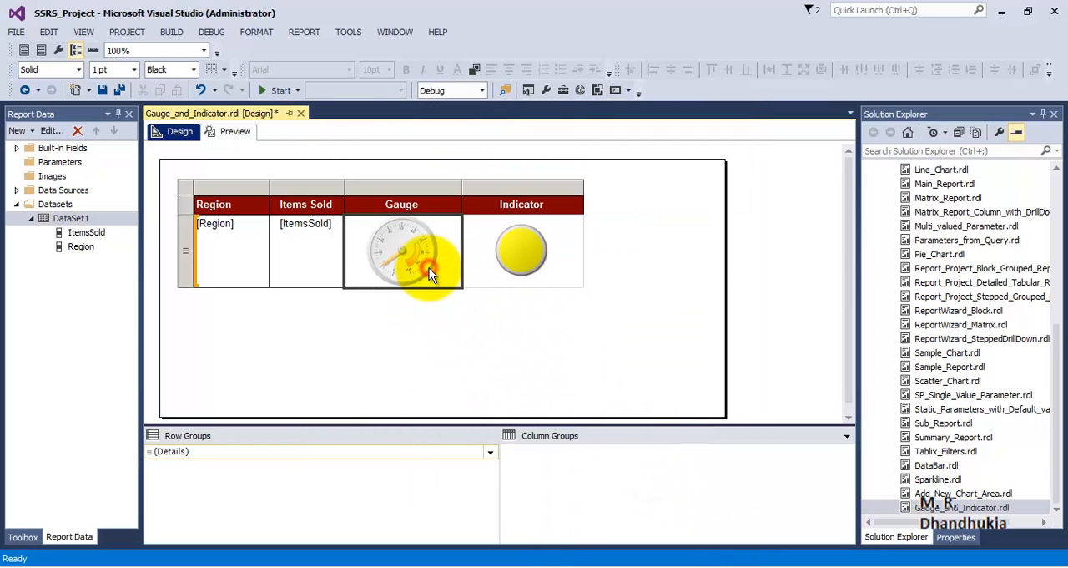
right_click(429, 268)
left_click(484, 386)
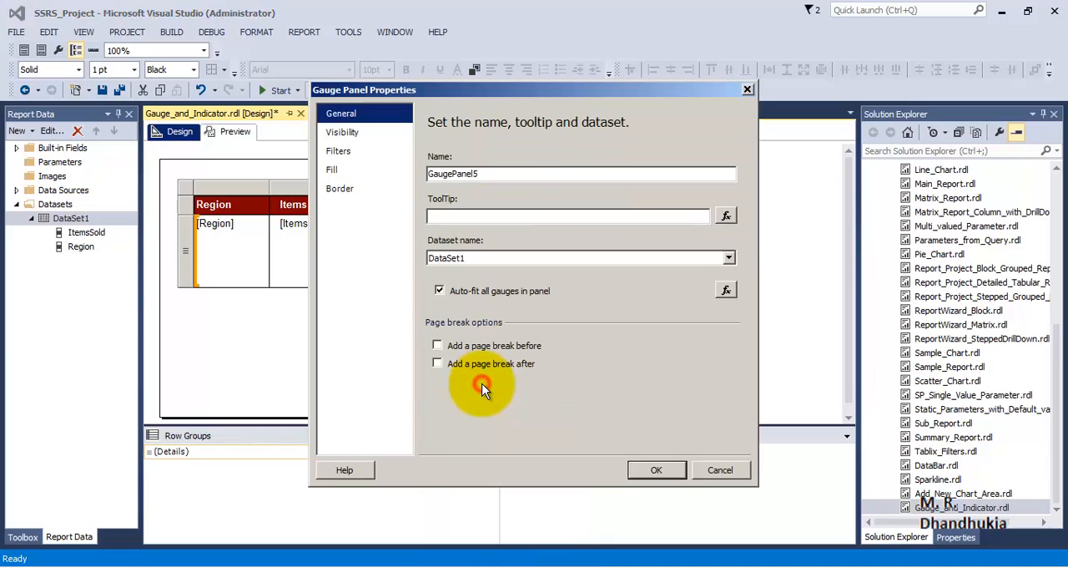
left_click(340, 187)
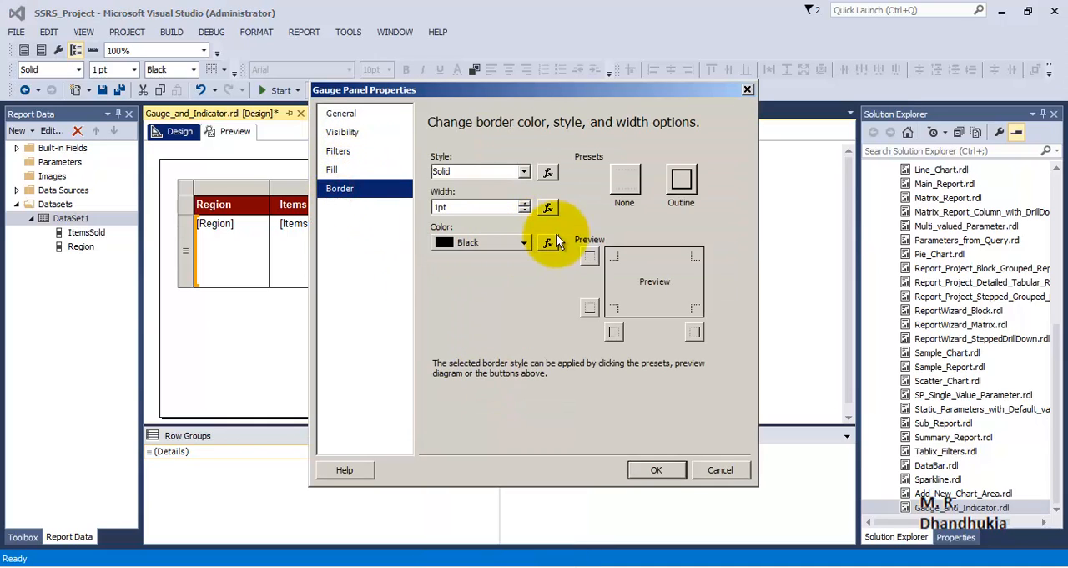
left_click(681, 179)
left_click(656, 469)
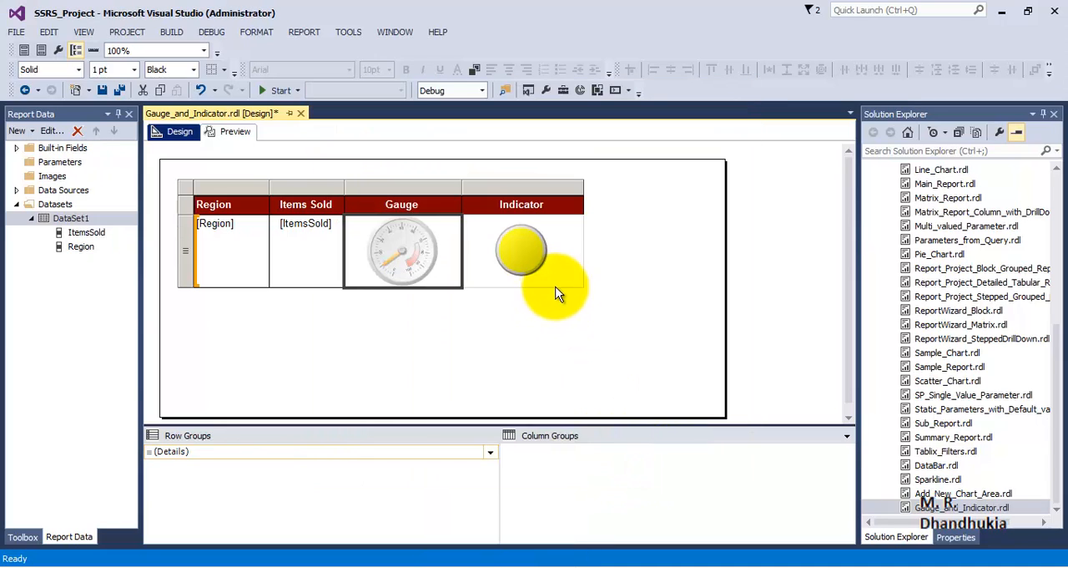
Apply a solid 1pt black outline border to the gauge panel holding the indicator in the Indicator column
left_click(567, 276)
right_click(567, 276)
left_click(621, 384)
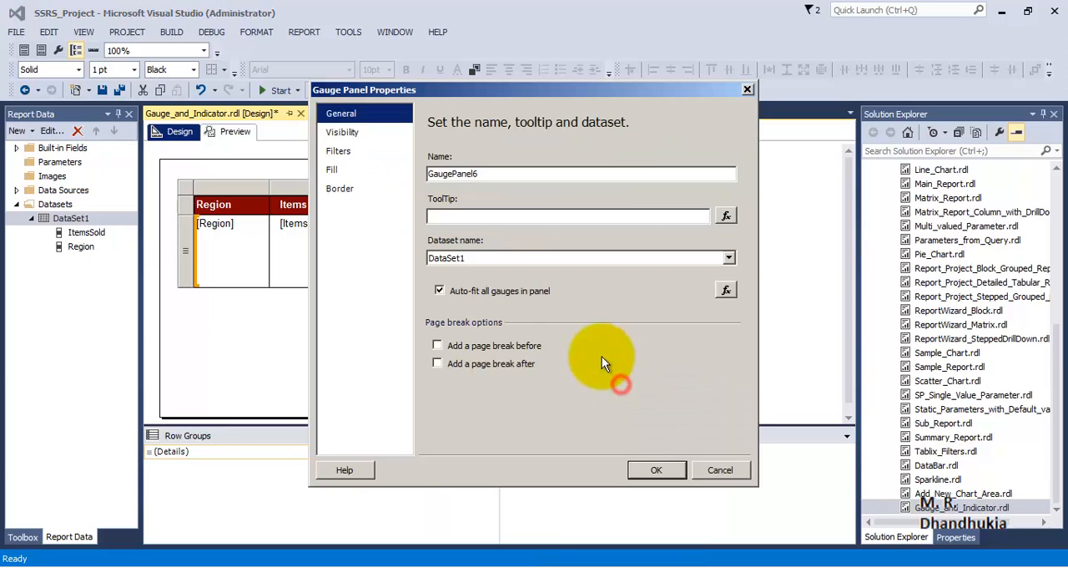
left_click(339, 188)
left_click(504, 244)
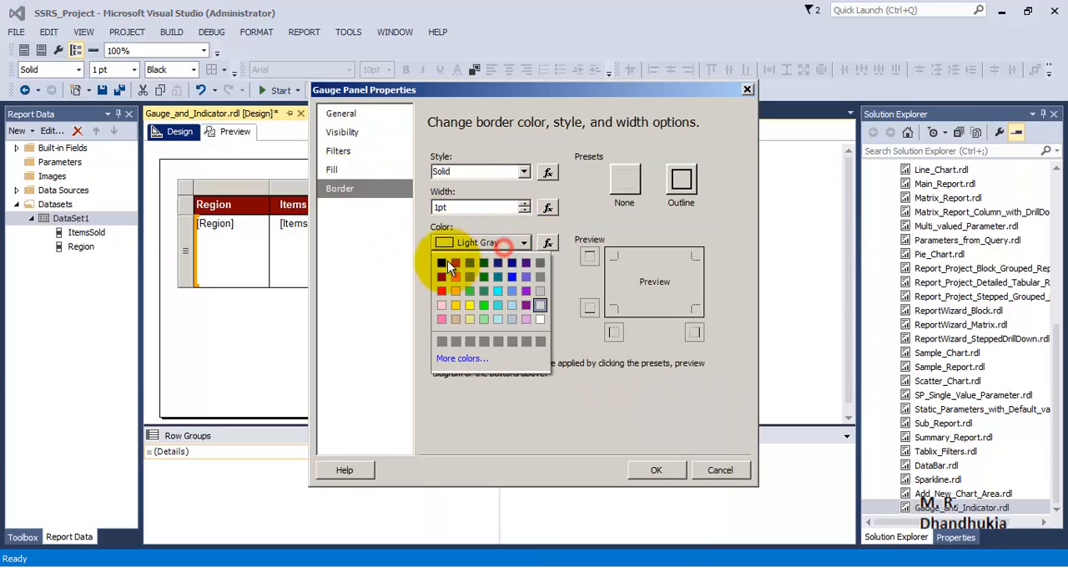
left_click(444, 263)
left_click(682, 179)
left_click(656, 469)
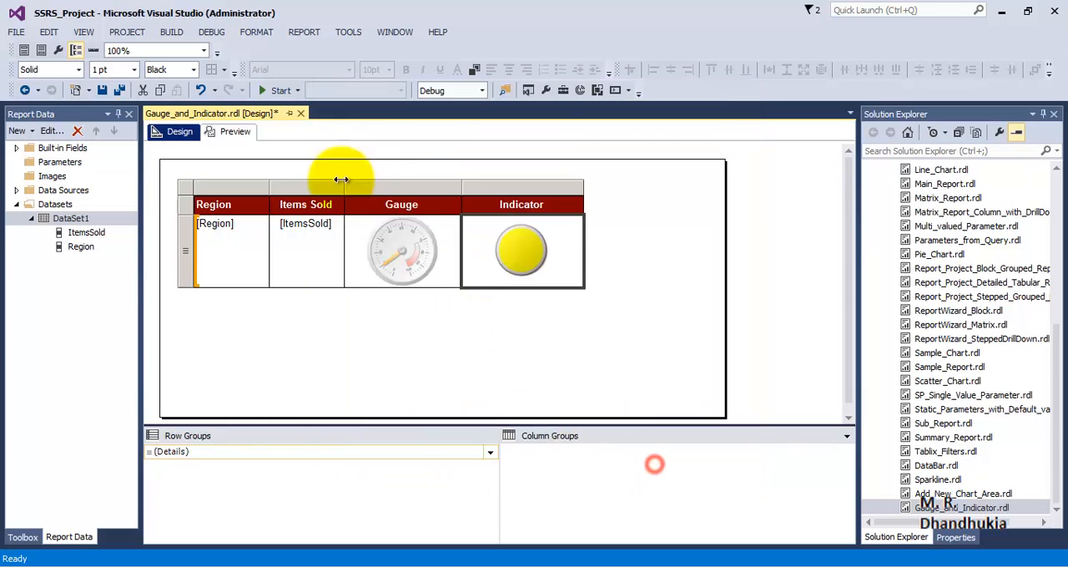
Check the gauge and indicator cells in the report preview and return to the design view
left_click(384, 308)
left_click(425, 244)
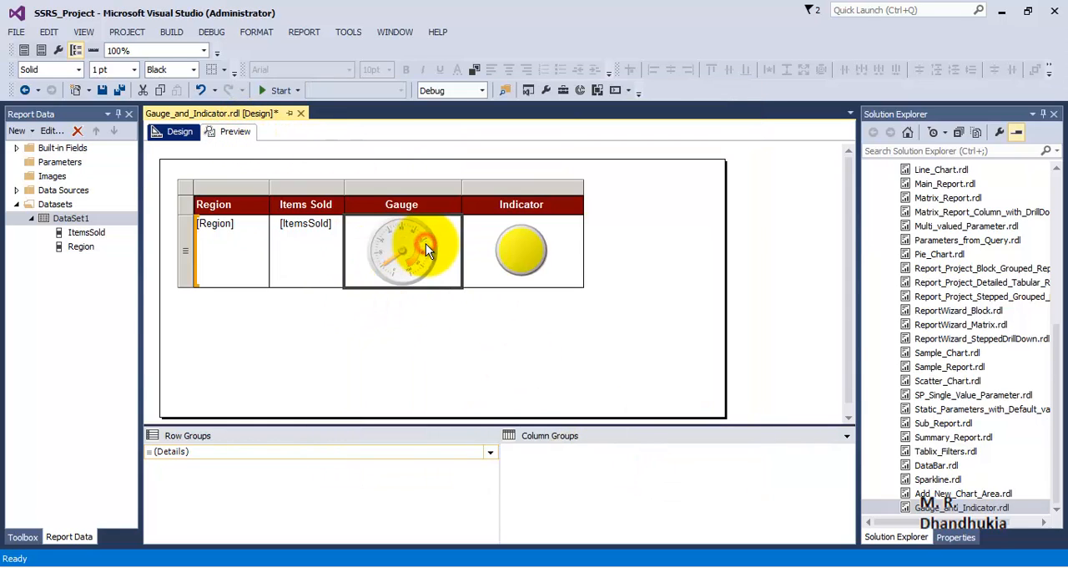
left_click(237, 133)
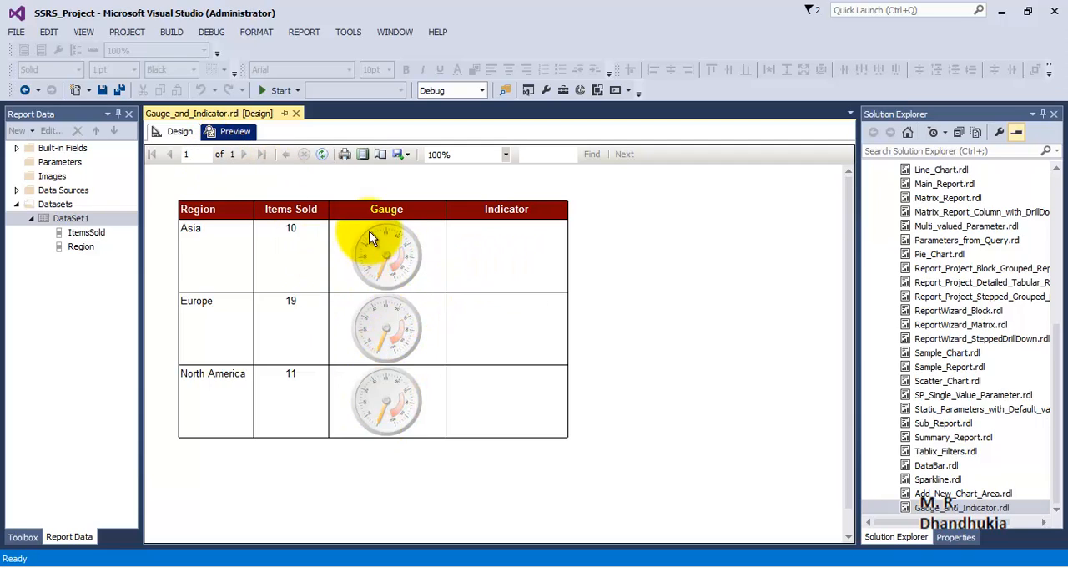
left_click(182, 133)
left_click(415, 253)
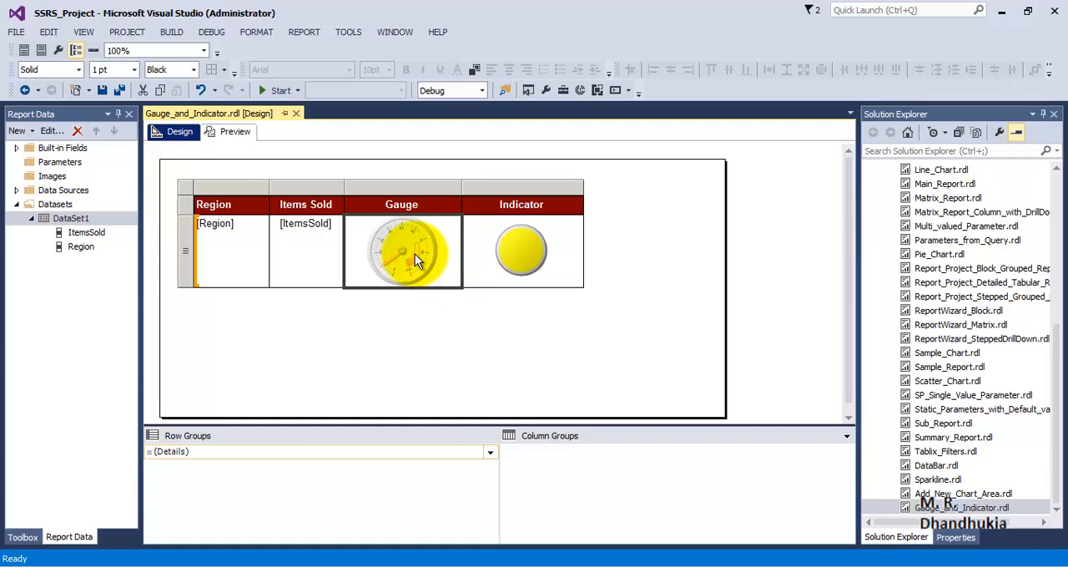
left_click(414, 256)
left_click(410, 311)
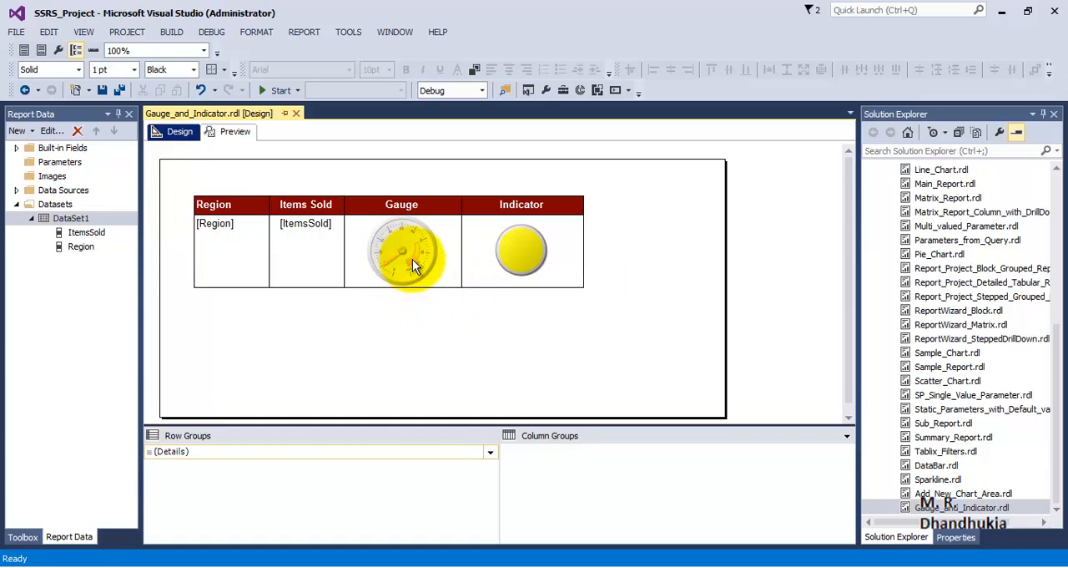
left_click(414, 230)
right_click(413, 232)
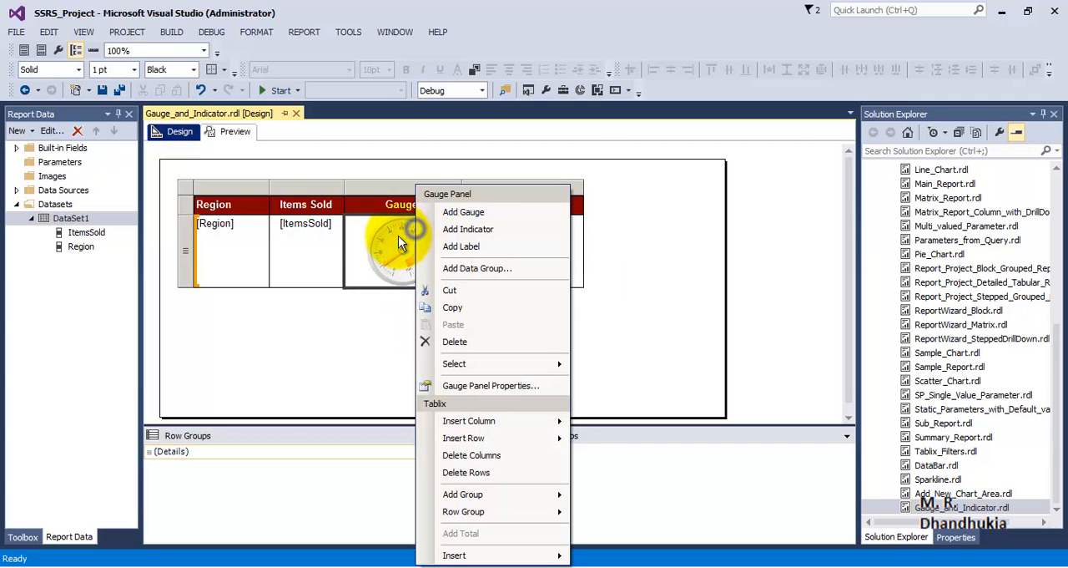
left_click(415, 233)
right_click(414, 226)
left_click(638, 320)
Assign the ItemsSold field as the value of the radial gauge's pointer, RadialPointer1
left_click(435, 230)
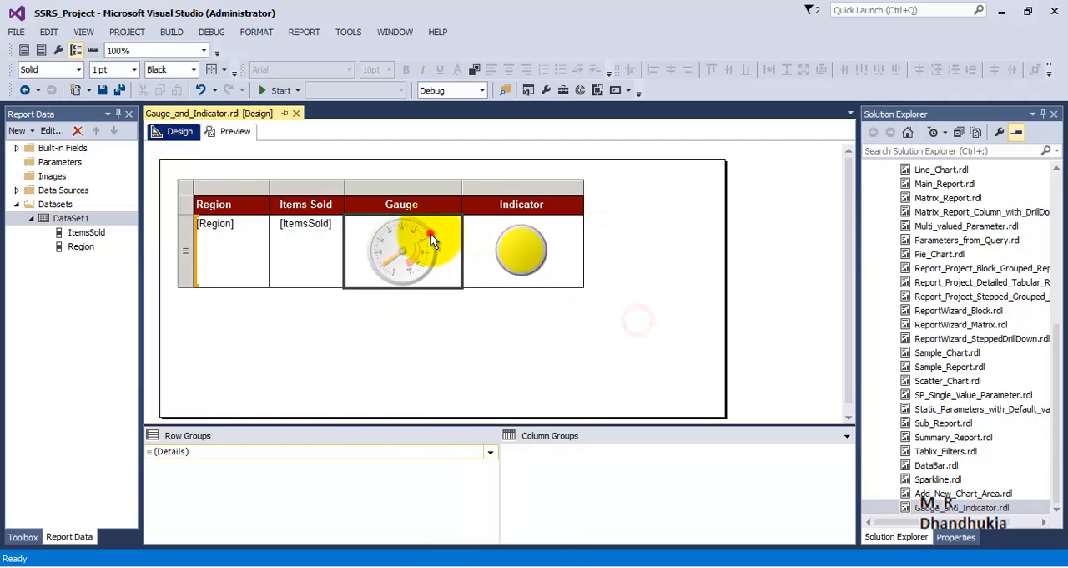
left_click(413, 230)
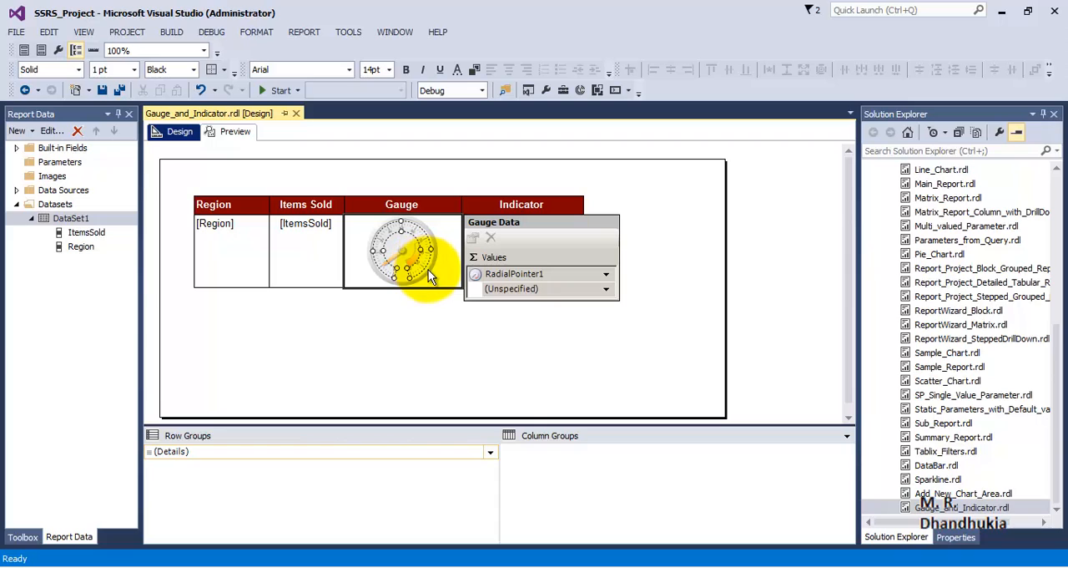
left_click(606, 289)
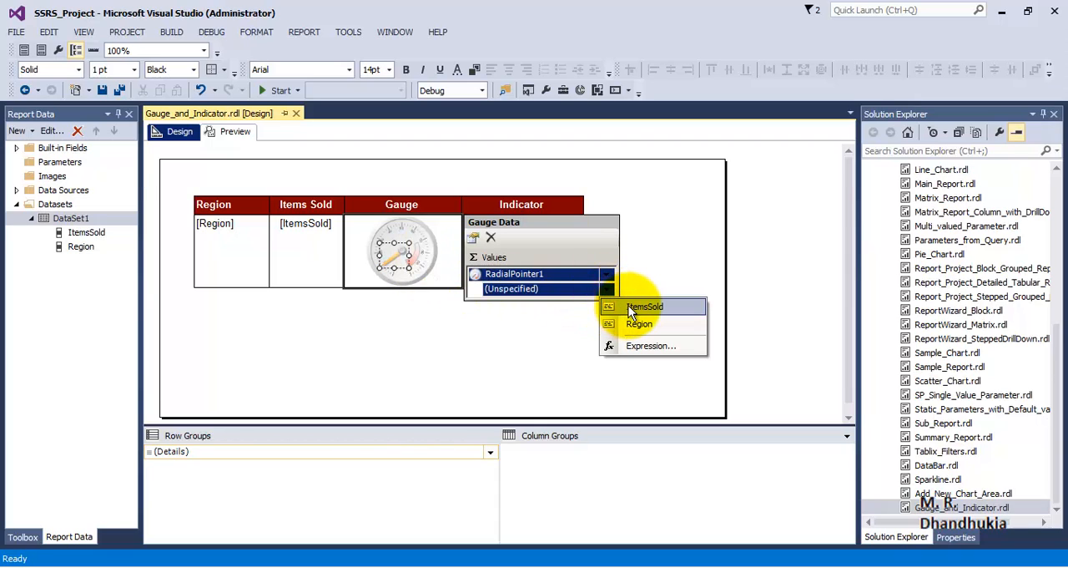
left_click(632, 307)
left_click(517, 318)
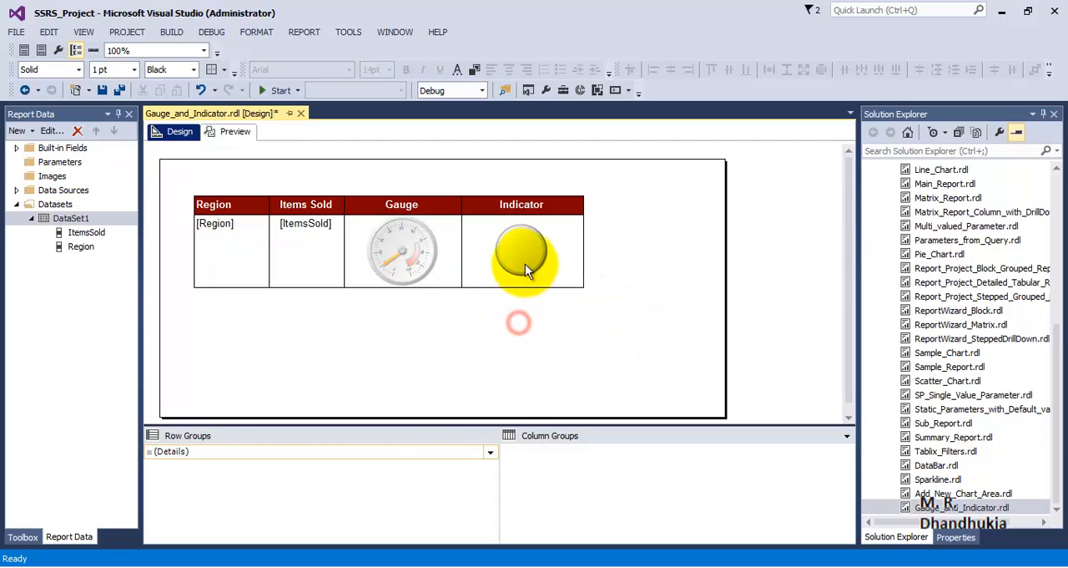
Assign the ItemsSold field as the value of the traffic light indicator in the Indicator column
left_click(528, 257)
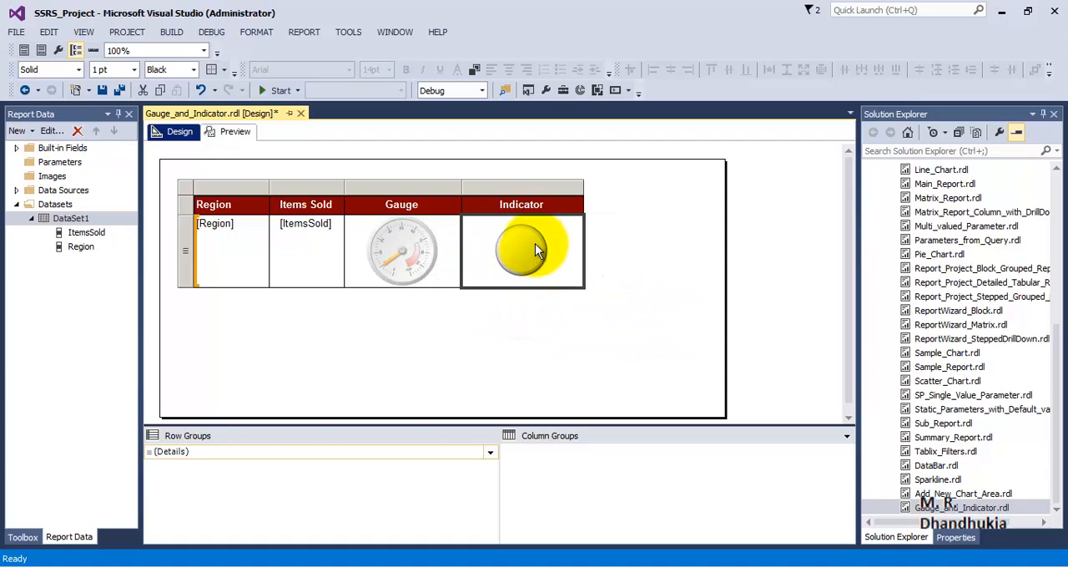
left_click(535, 242)
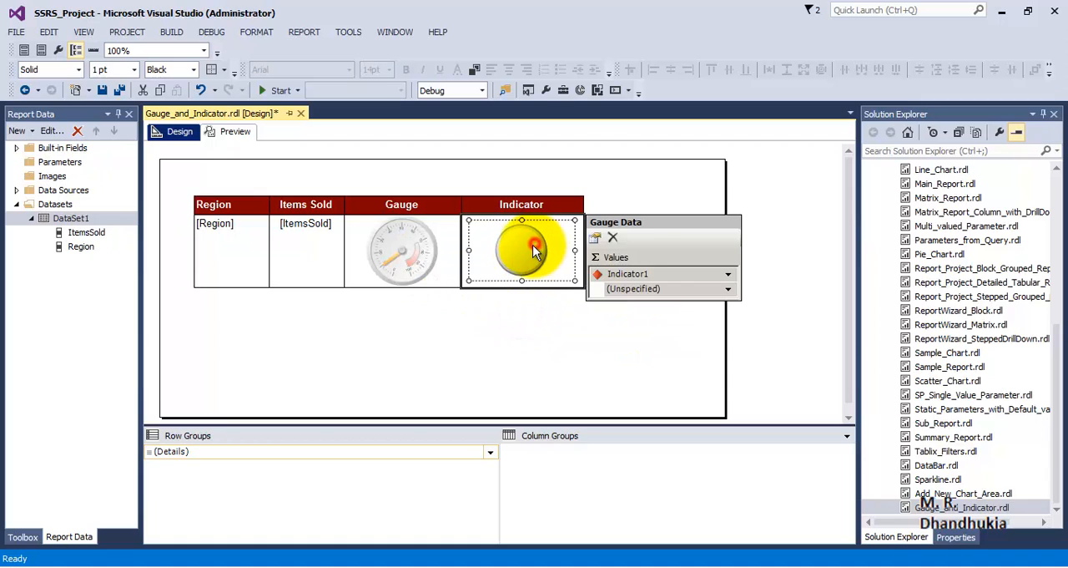
left_click(728, 289)
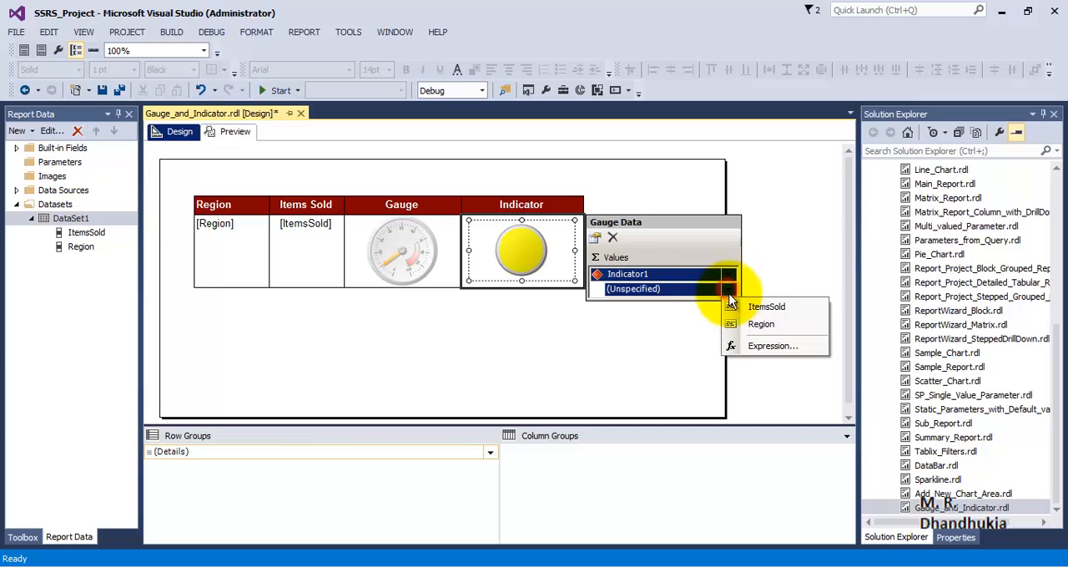
left_click(747, 306)
left_click(544, 345)
Set the maximum of the gauge's radial scale to 20, and check the result in the report preview
left_click(415, 244)
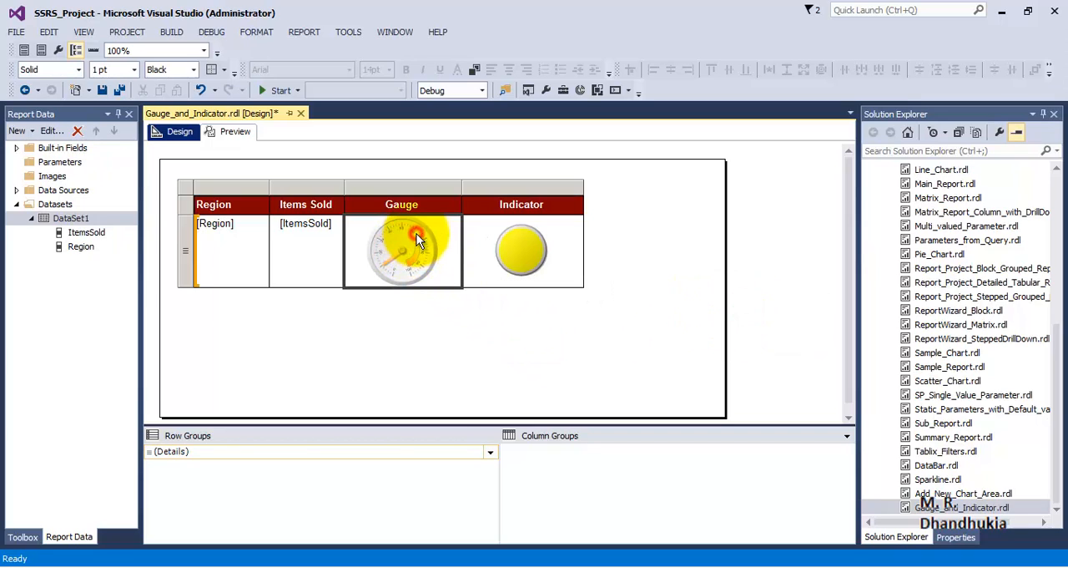
left_click(426, 238)
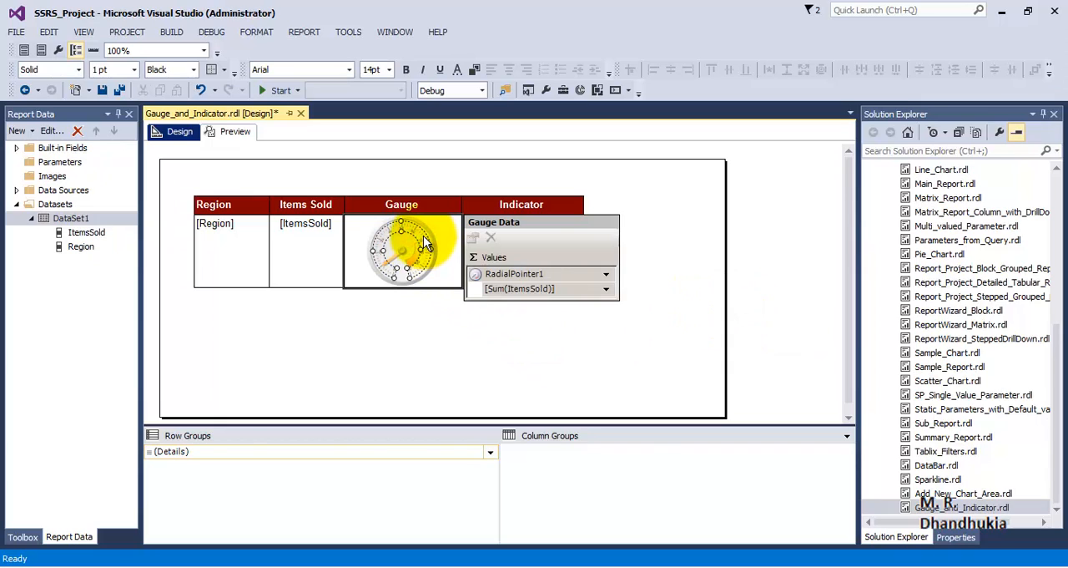
right_click(426, 235)
left_click(470, 386)
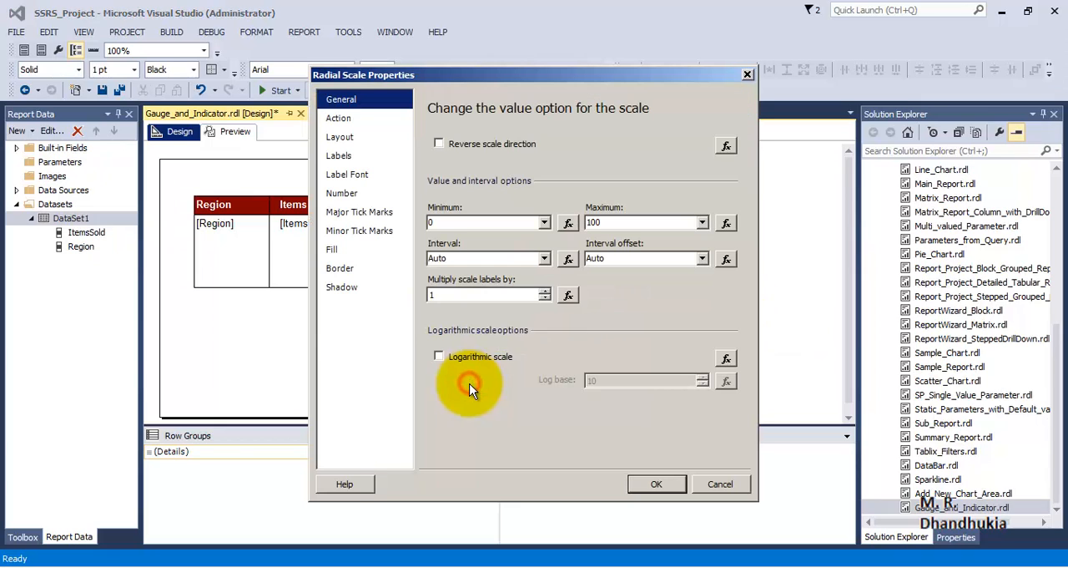
left_click_drag(613, 222, 544, 222)
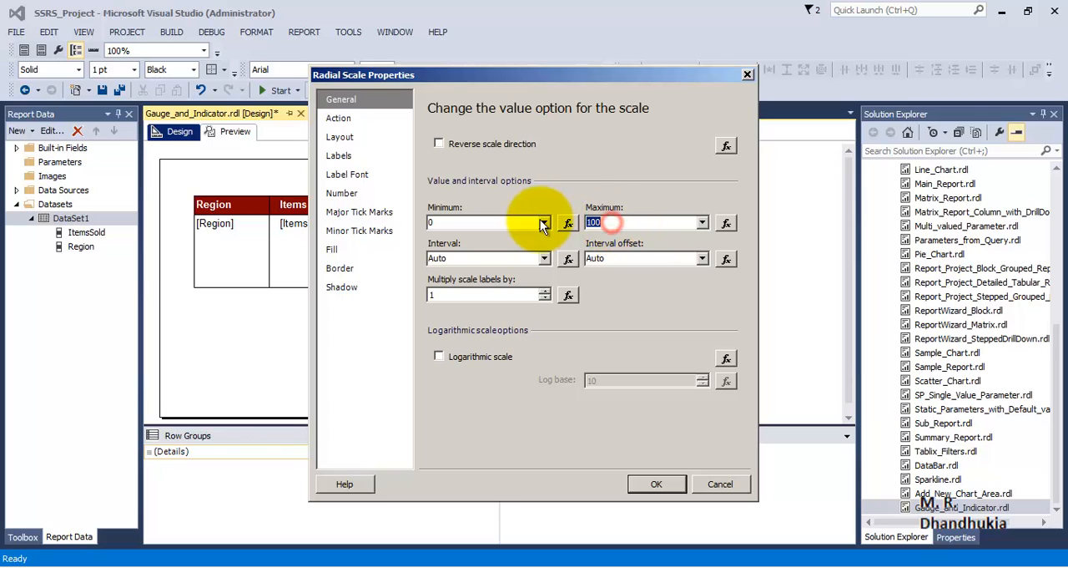
type("20")
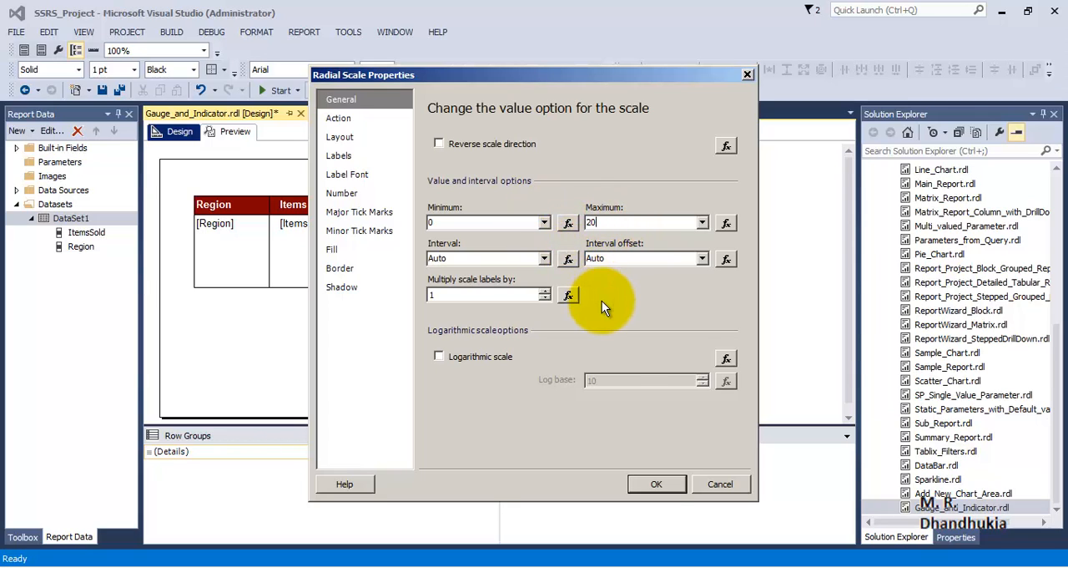
left_click(656, 484)
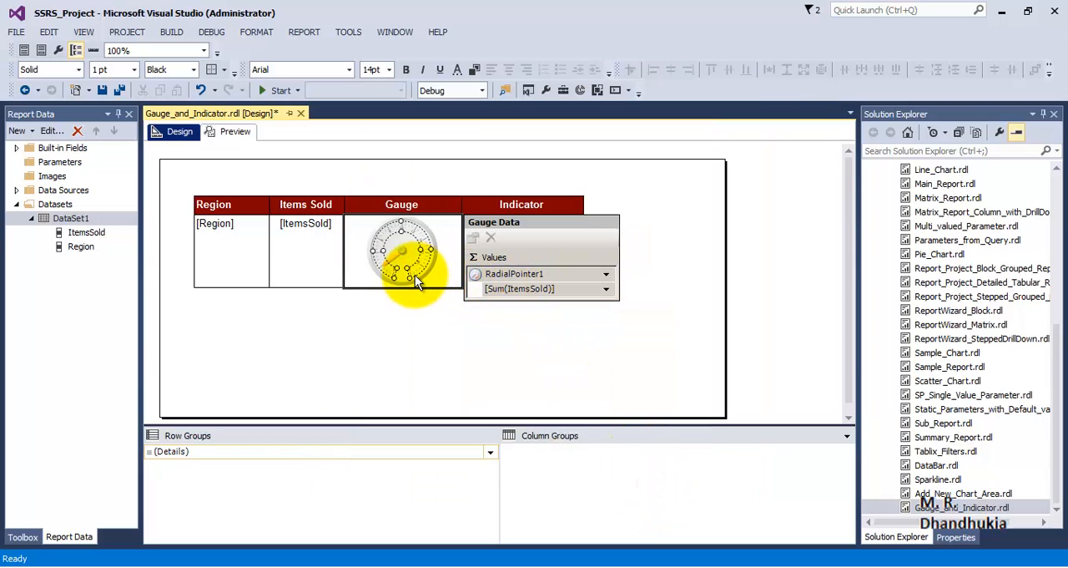
left_click(434, 314)
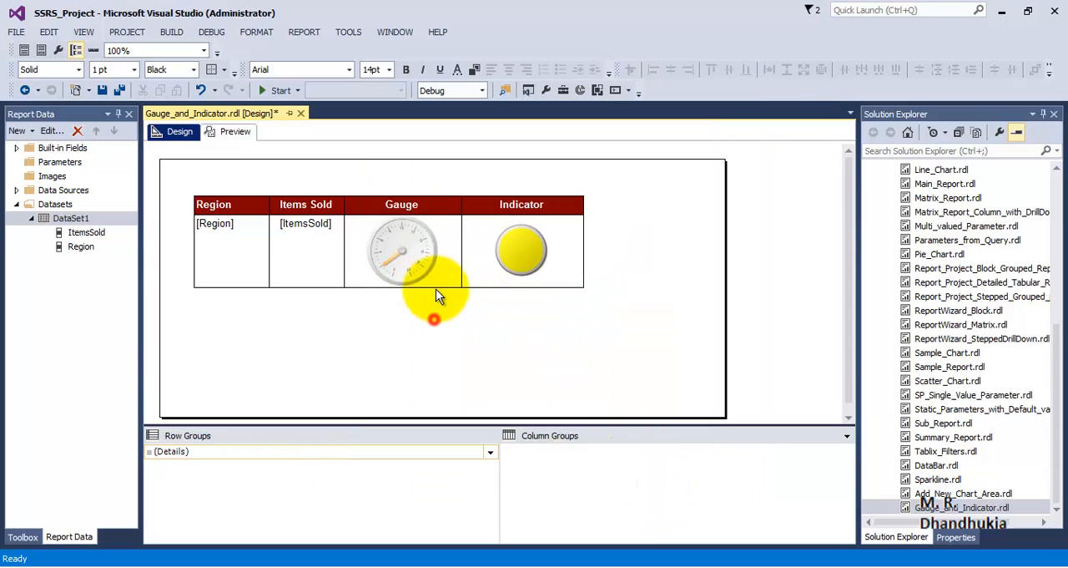
left_click(236, 134)
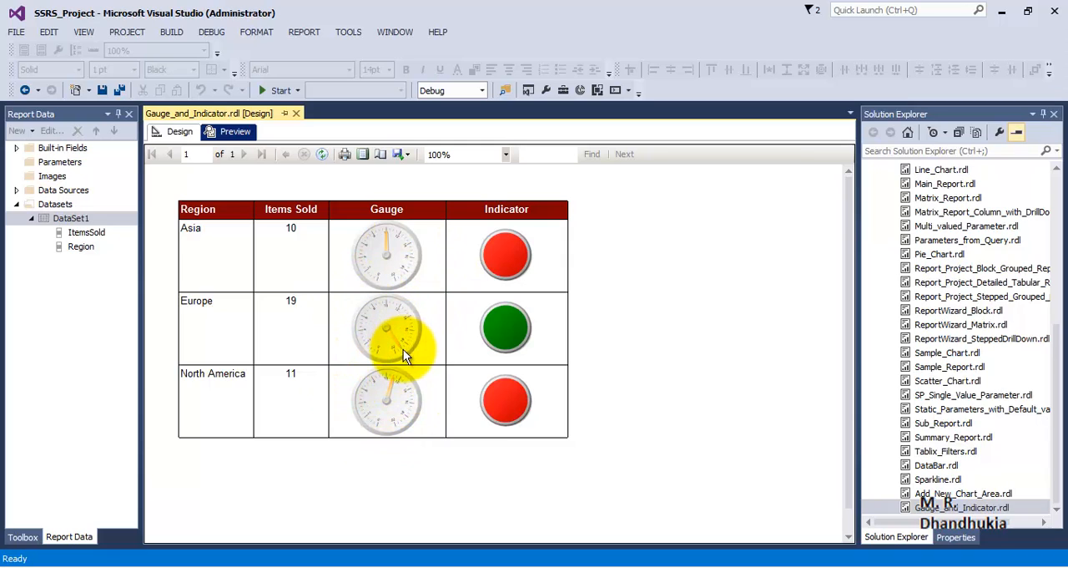
left_click(177, 131)
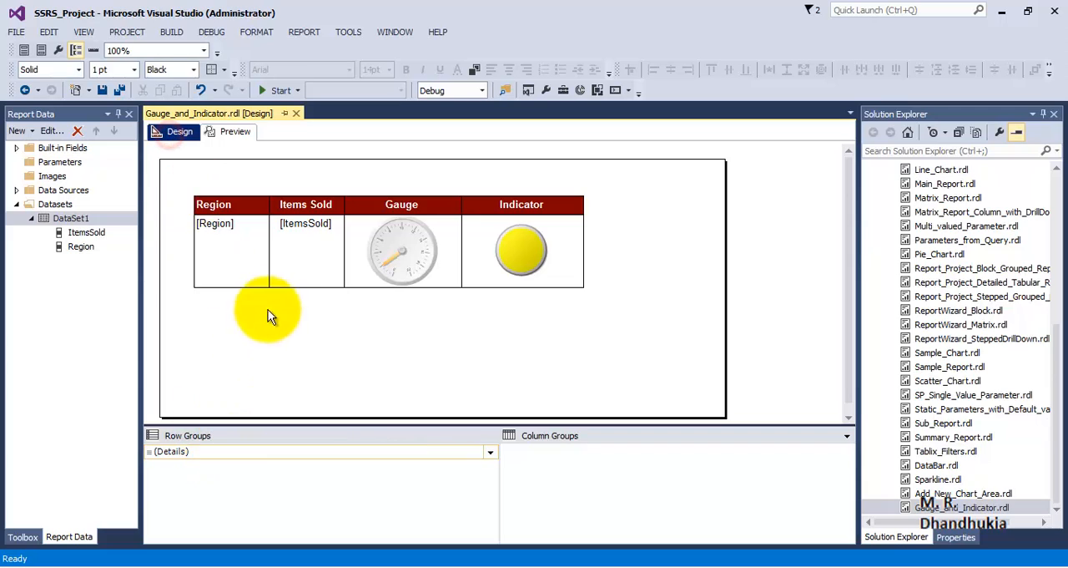
Increase the data row's height to about twice its size to enlarge the gauge and indicator, and preview the report
left_click(228, 274)
left_click_drag(184, 287, 187, 355)
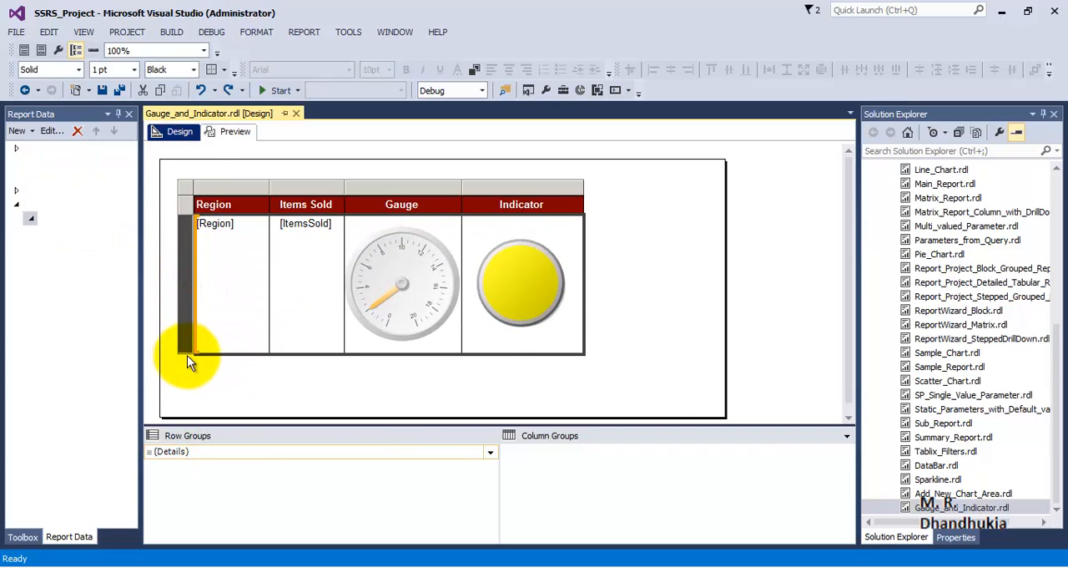
left_click(245, 133)
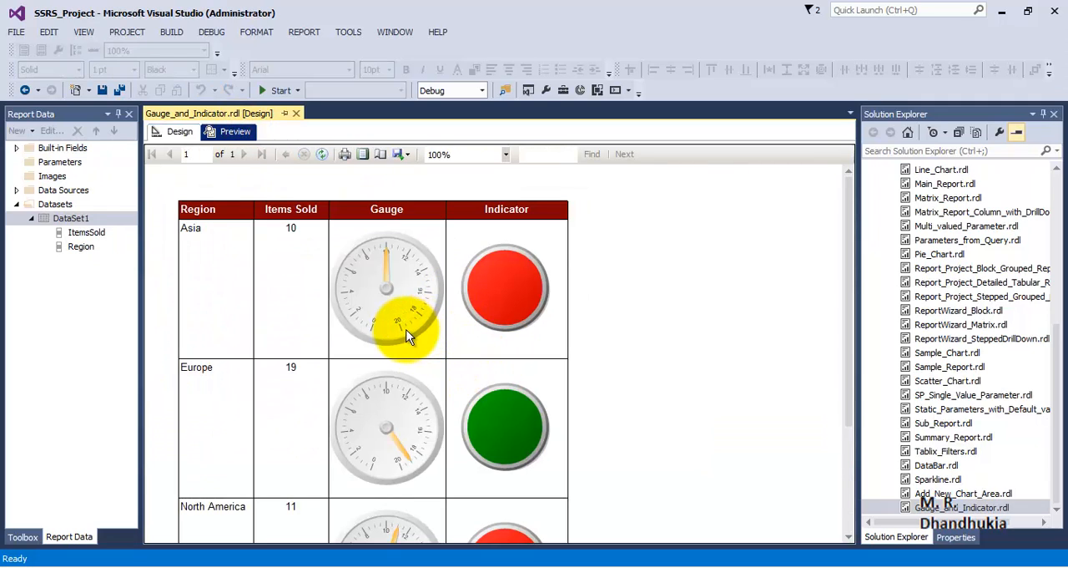
Reduce the data row's height by about a third to shrink the gauges and indicators, and check the report preview
scroll(441, 428, "down", 3)
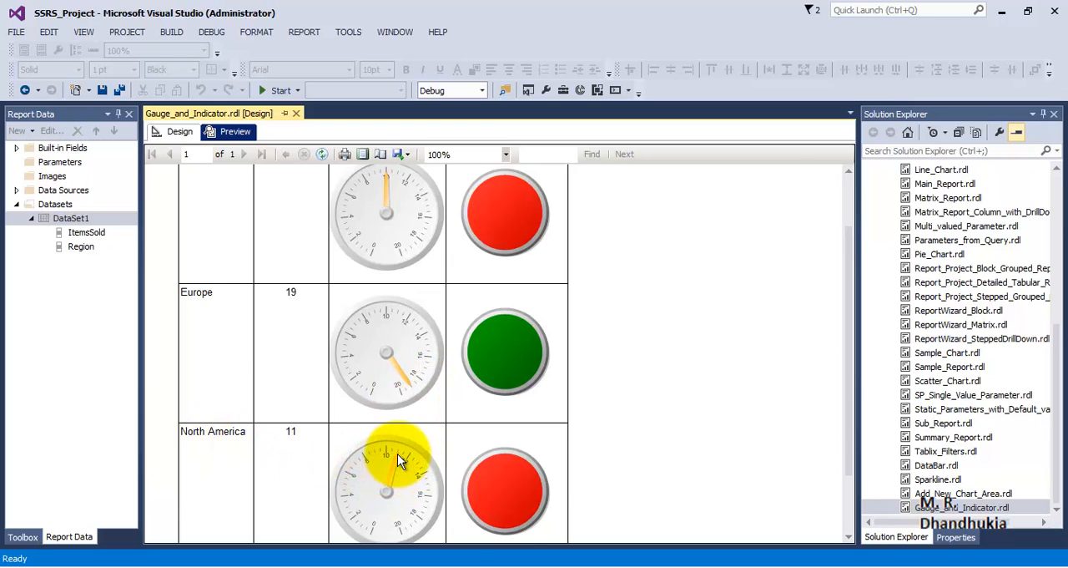
scroll(410, 353, "up", 2)
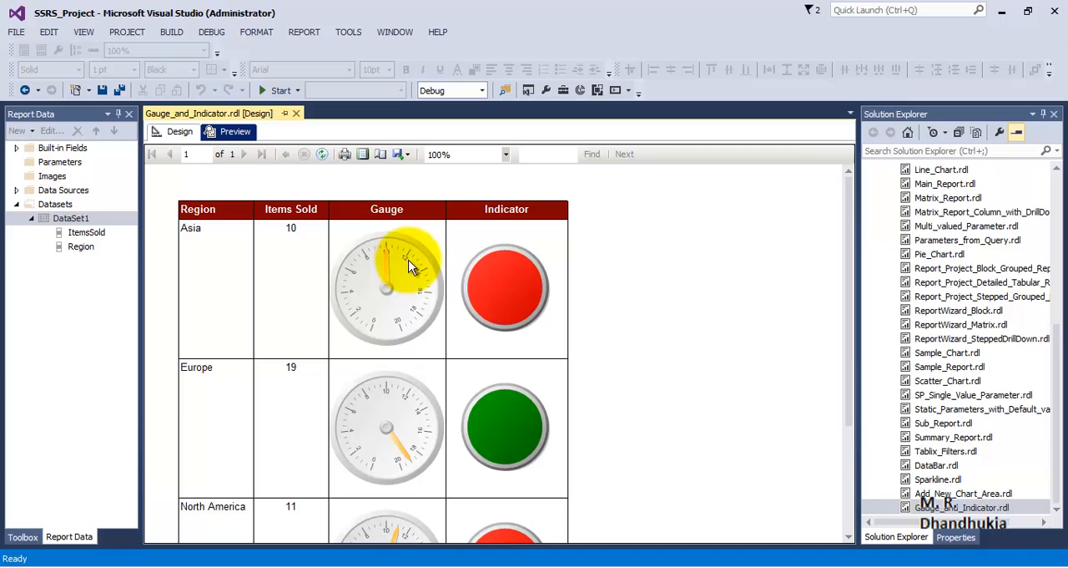
left_click(176, 131)
left_click(188, 350)
left_click_drag(188, 350, 193, 322)
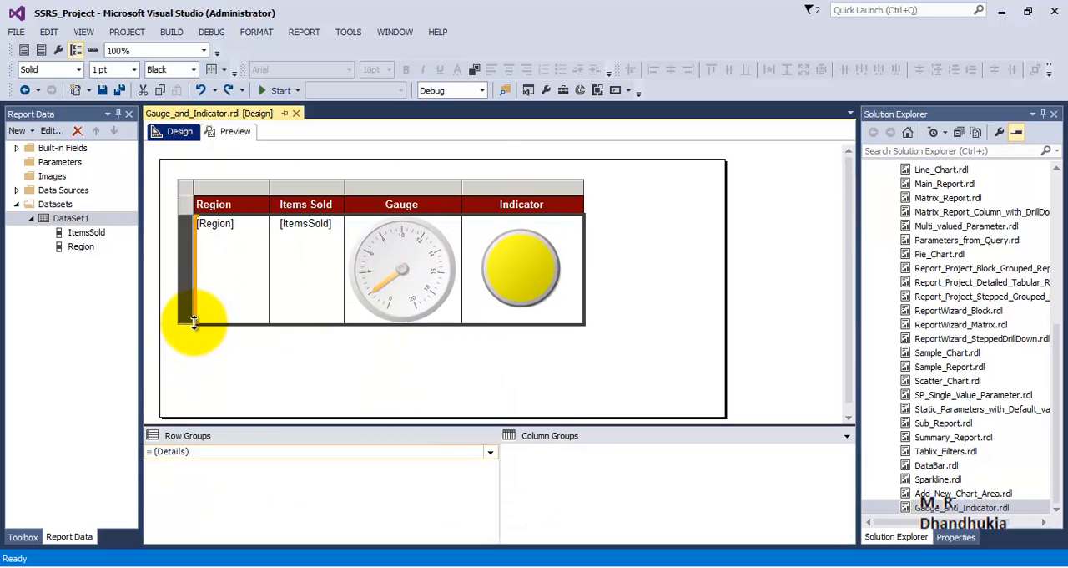
left_click(232, 131)
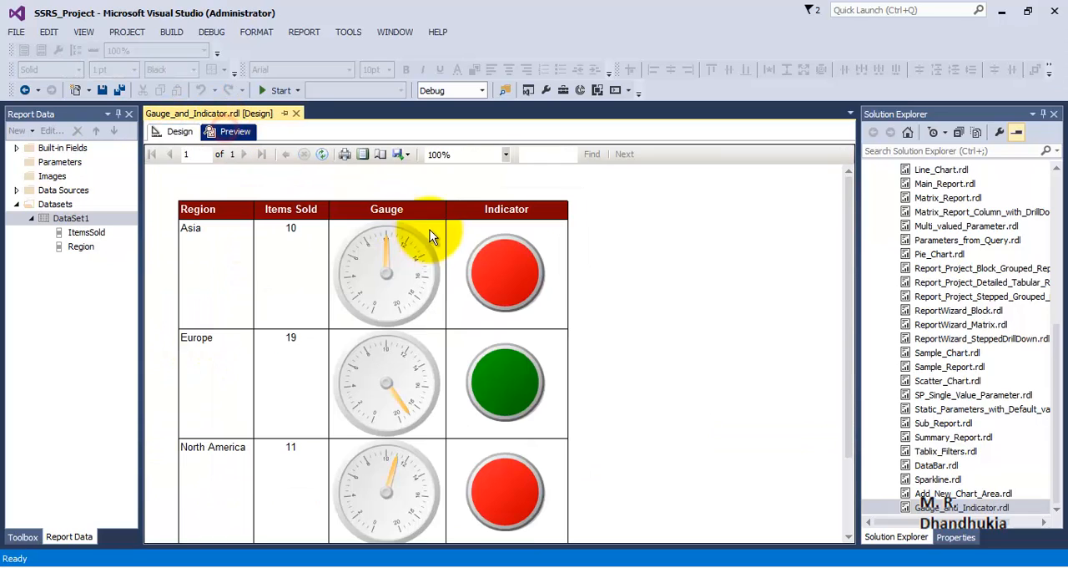
left_click(172, 131)
left_click(235, 259)
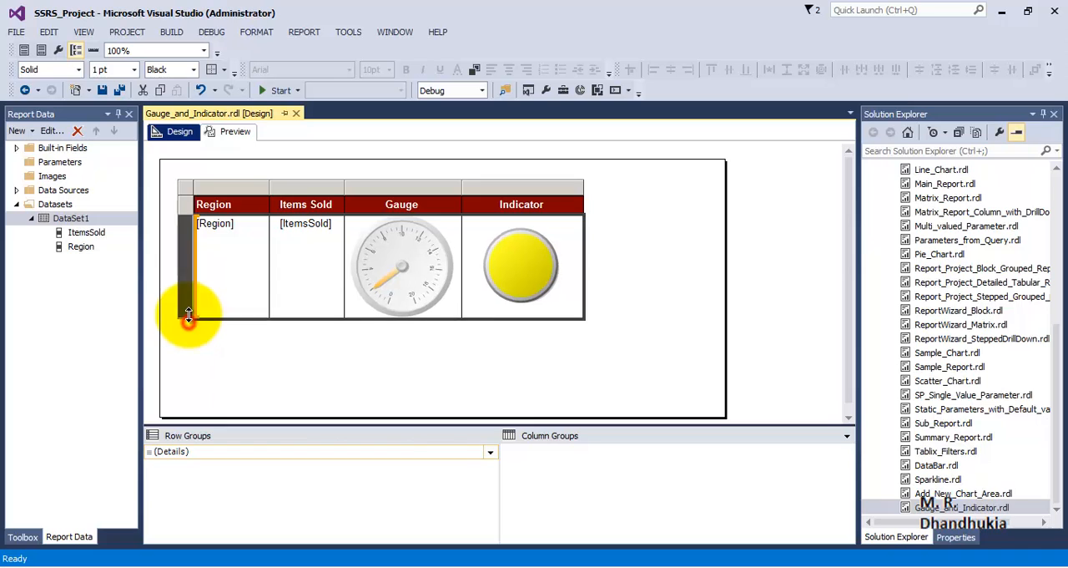
left_click(236, 131)
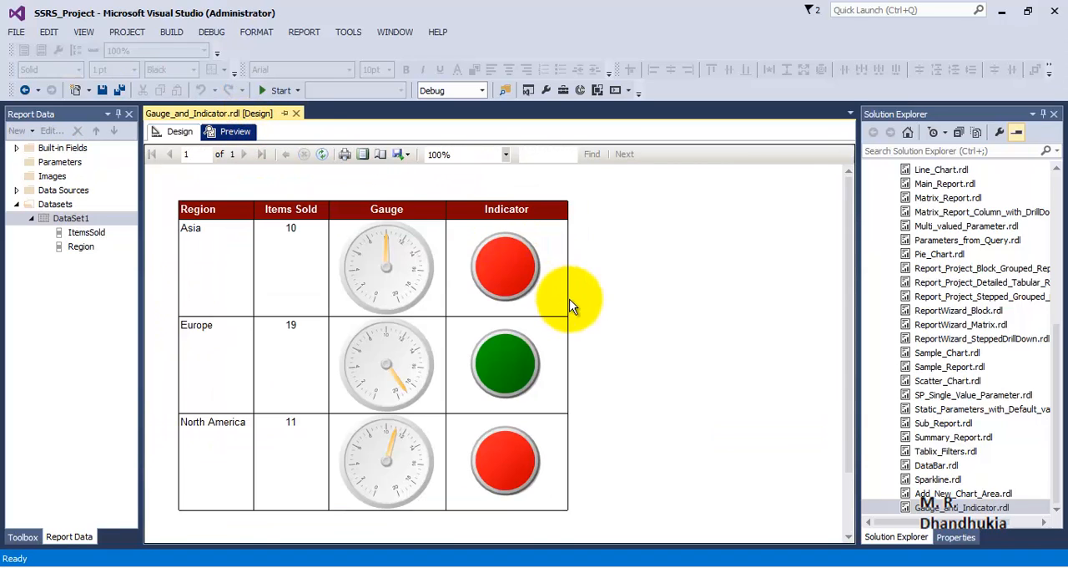
scroll(612, 315, "down", 2)
scroll(613, 316, "up", 2)
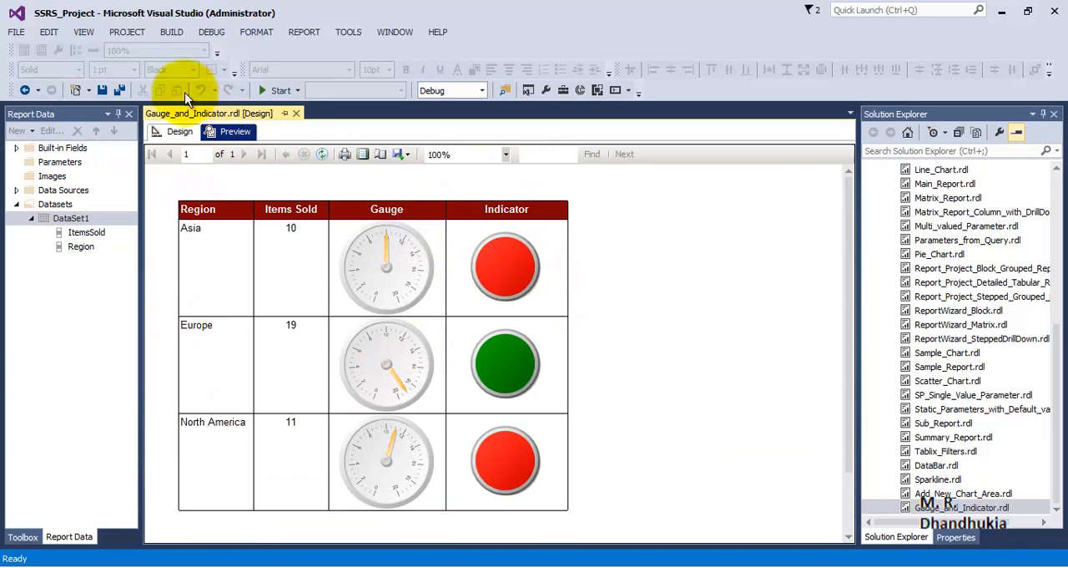
Add a range to the radial gauge in the Gauge column and open the range's properties
left_click(174, 134)
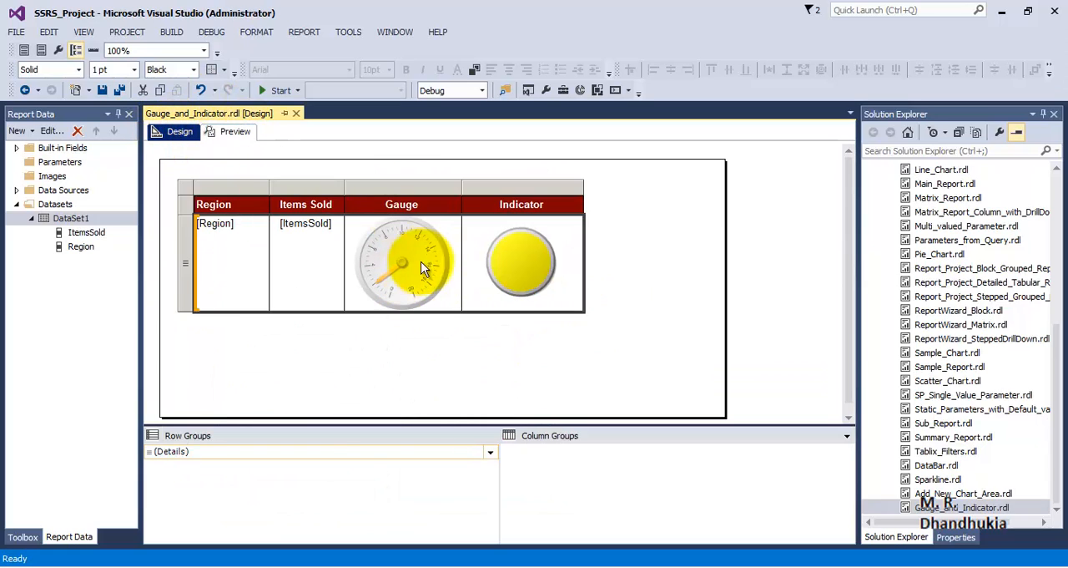
left_click(413, 253)
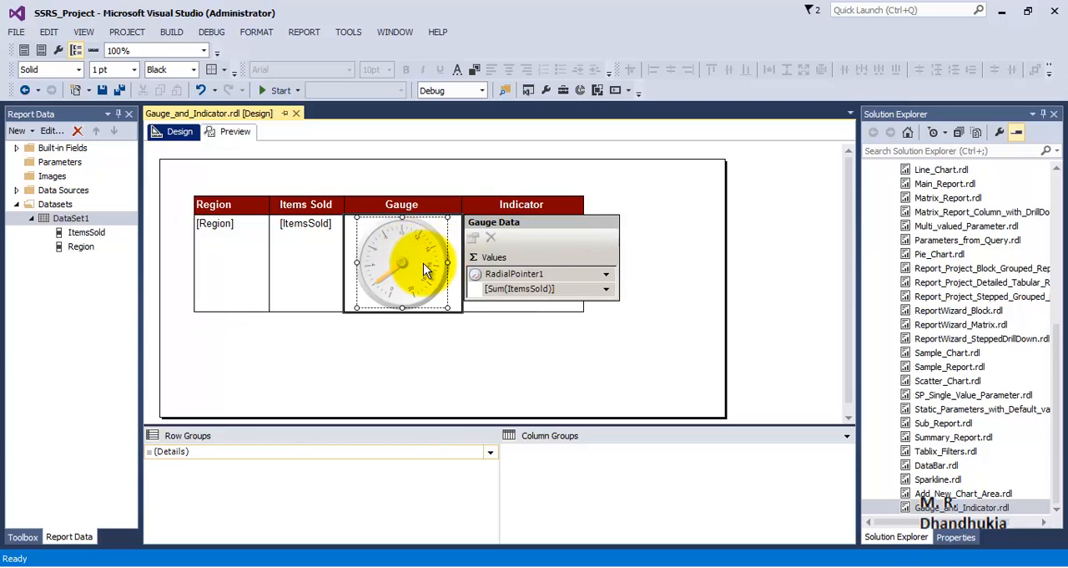
right_click(388, 244)
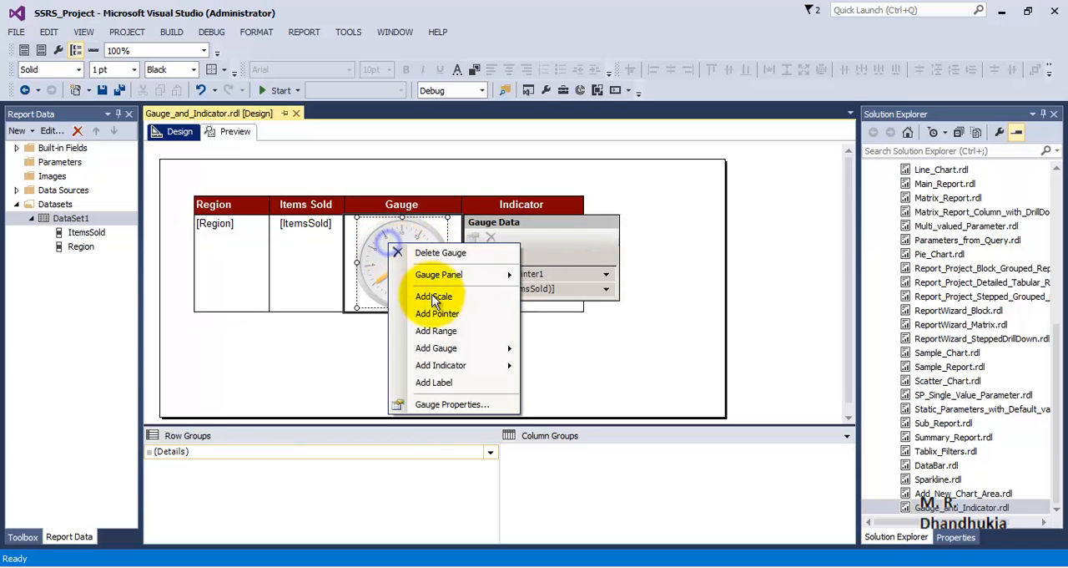
left_click(440, 330)
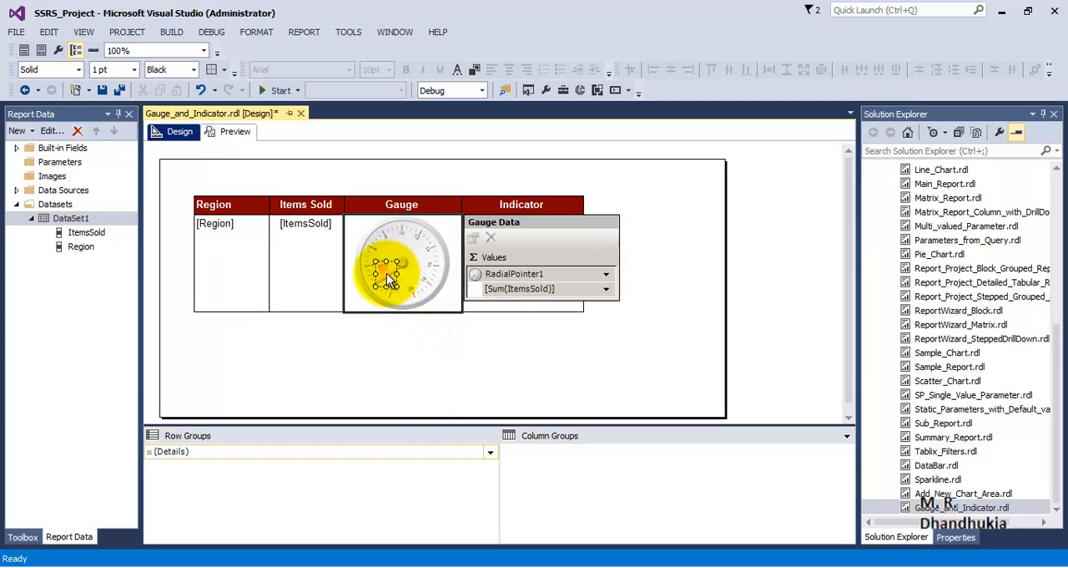
right_click(387, 273)
left_click(422, 328)
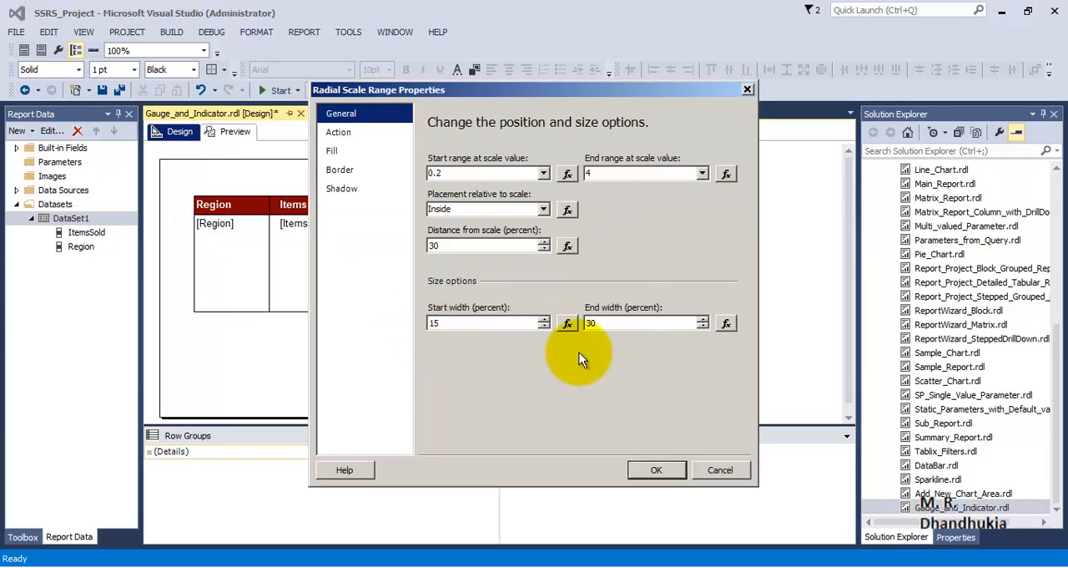
Set the gauge range to start at 0 and end at 7, with an end width of 15 percent
left_click_drag(465, 175, 435, 173)
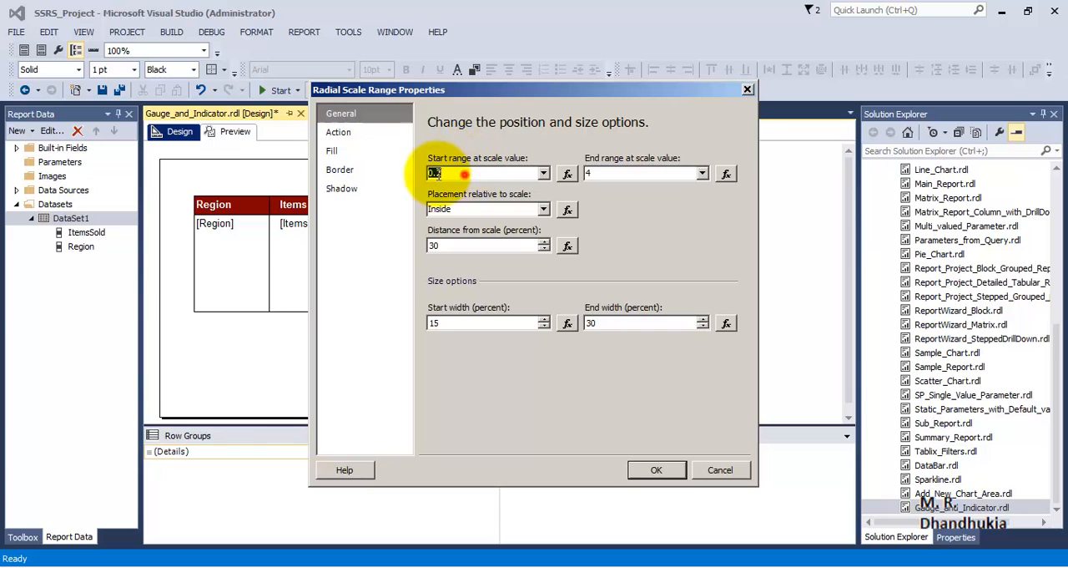
type("0")
left_click_drag(617, 171, 573, 176)
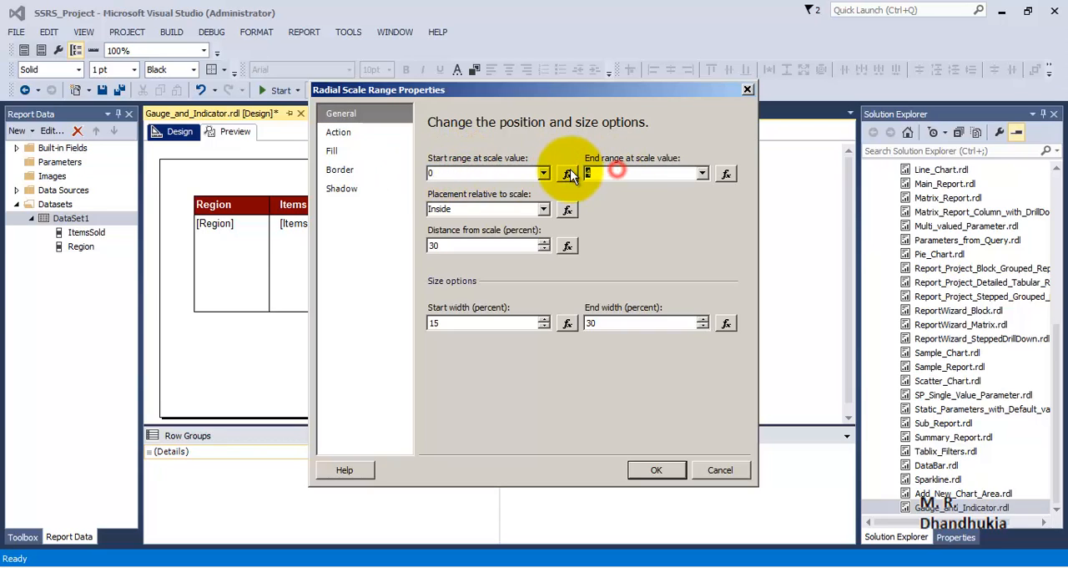
type("7")
left_click_drag(610, 321, 568, 325)
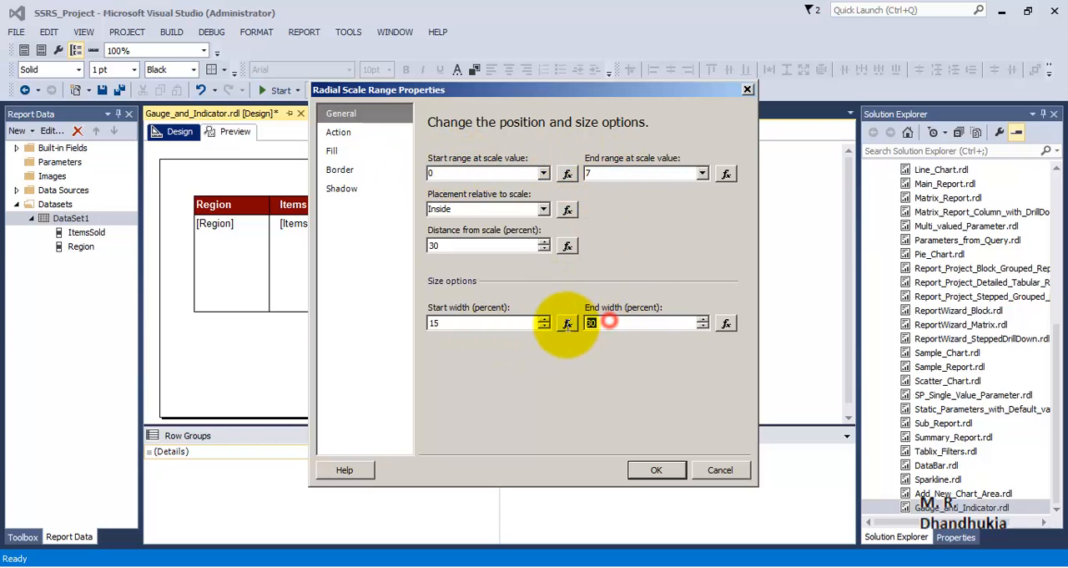
Set both the color and the secondary color of the first range's gradient fill to Red, and apply the range properties
left_click(334, 150)
left_click(483, 289)
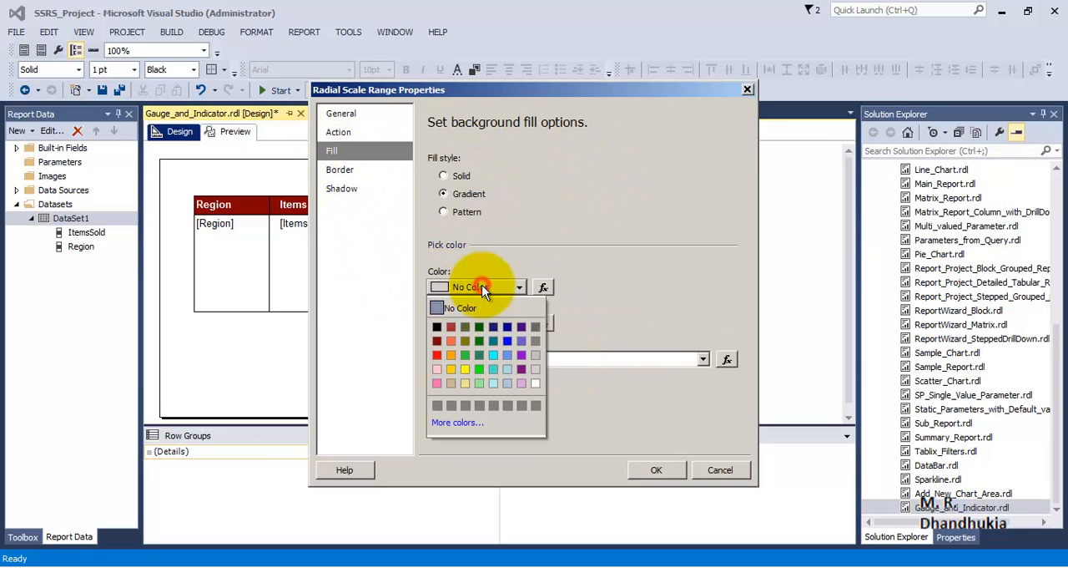
left_click(440, 354)
left_click(452, 324)
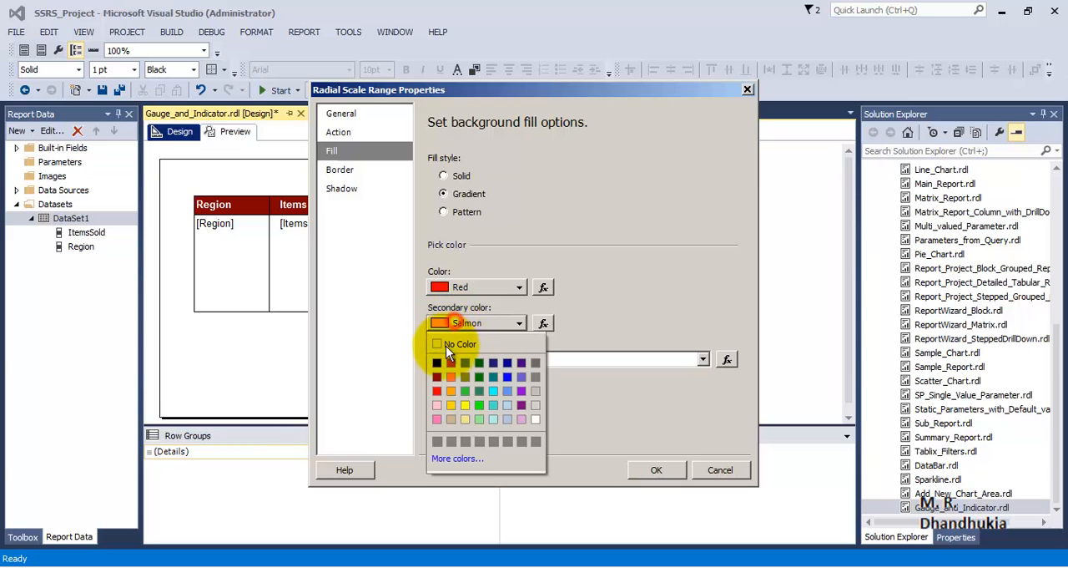
left_click(440, 390)
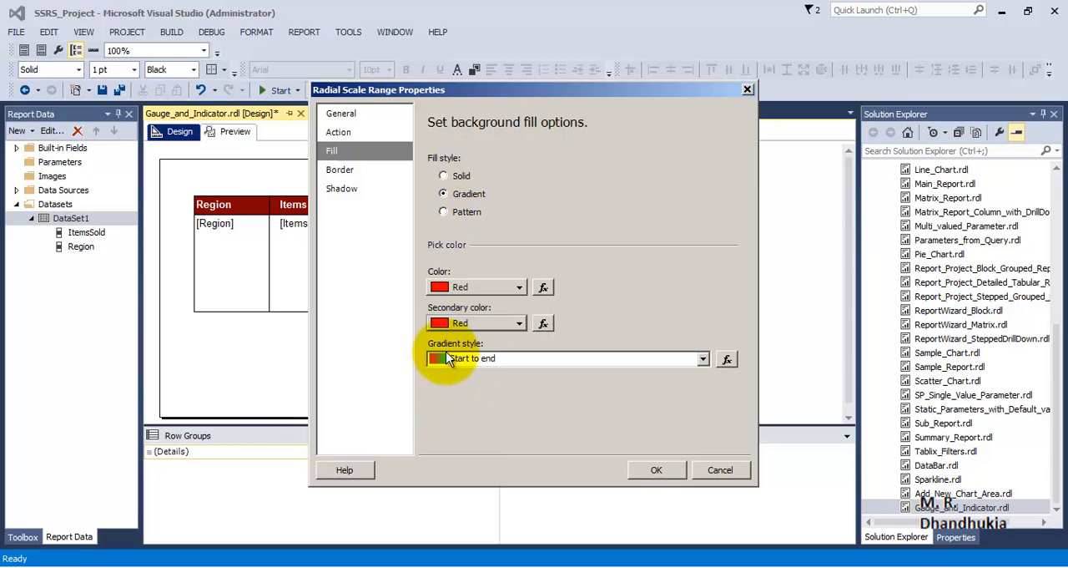
left_click(655, 469)
Add a second range to the radial gauge and set its end value to 14
left_click(390, 251)
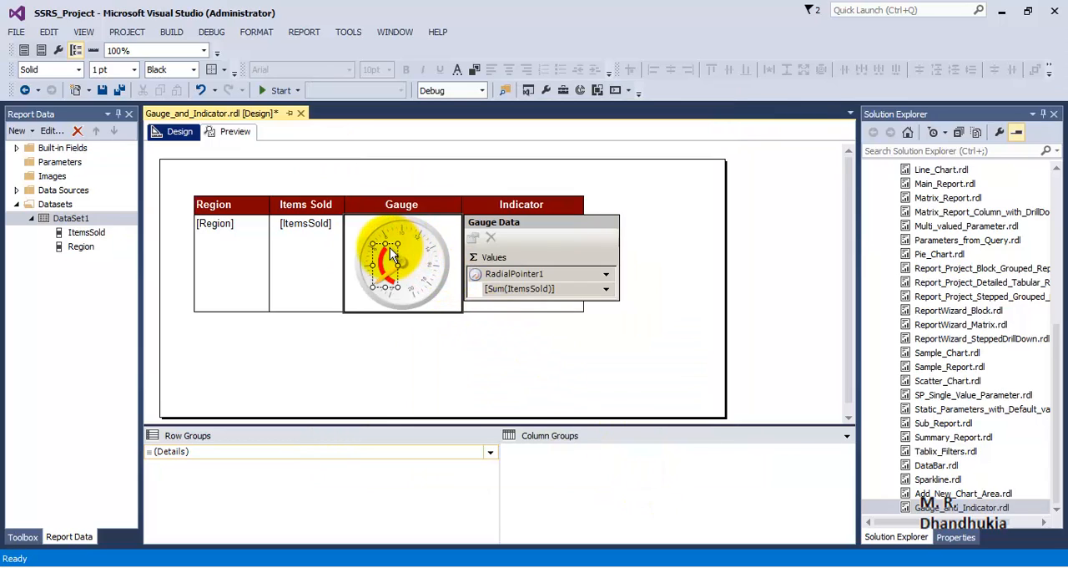
right_click(404, 244)
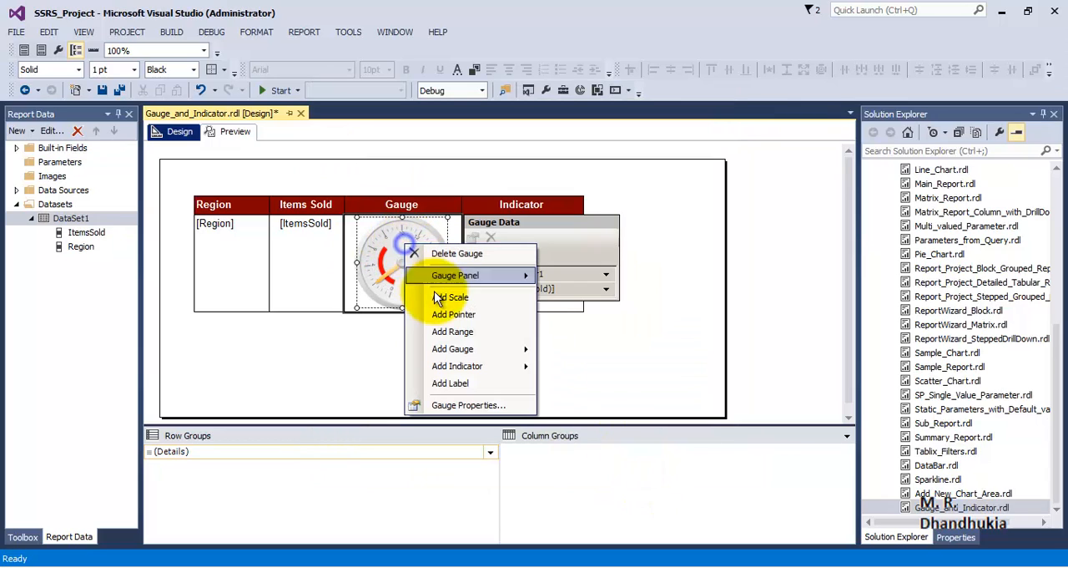
left_click(459, 332)
left_click(394, 249)
right_click(400, 246)
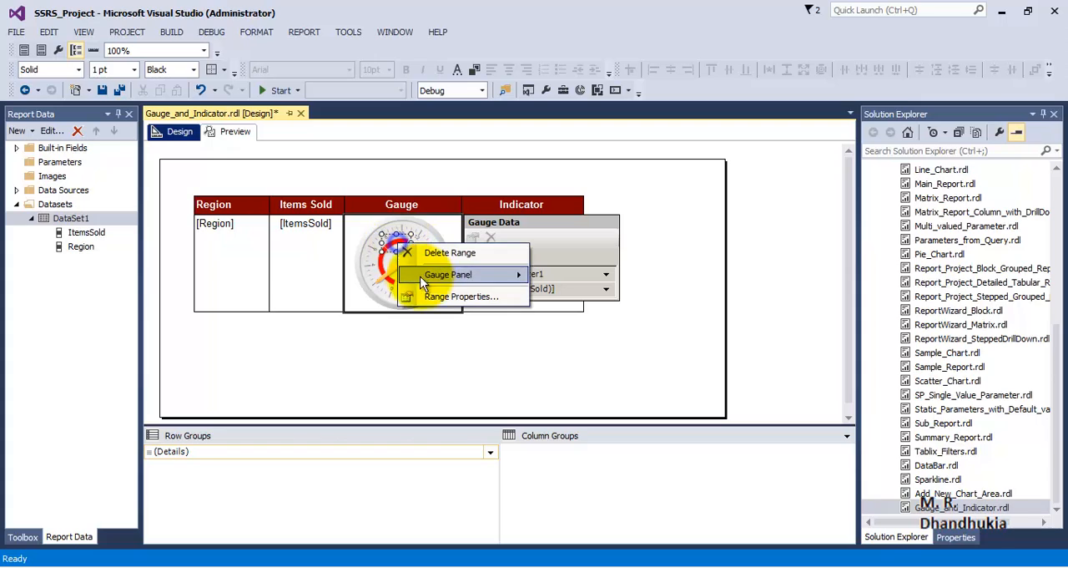
left_click(451, 296)
double_click(597, 174)
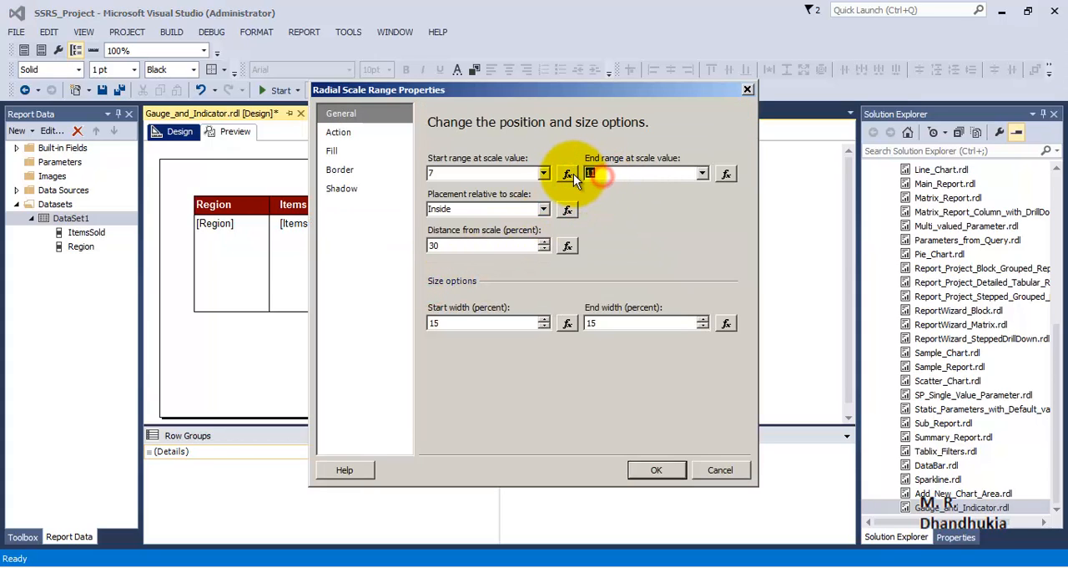
type("14")
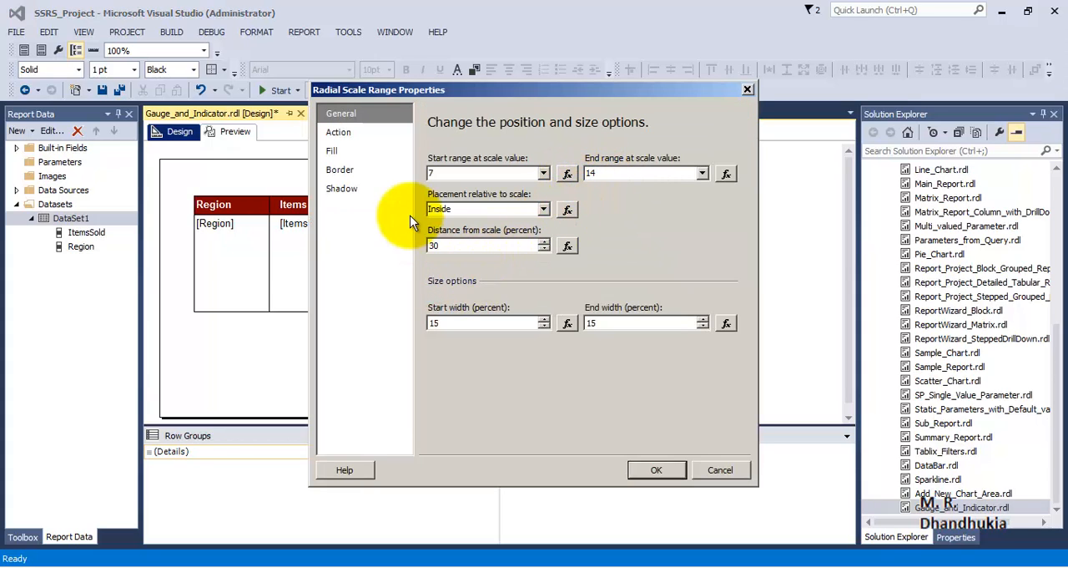
Set both gradient fill colors of the second range to Yellow and apply the range properties
left_click(331, 150)
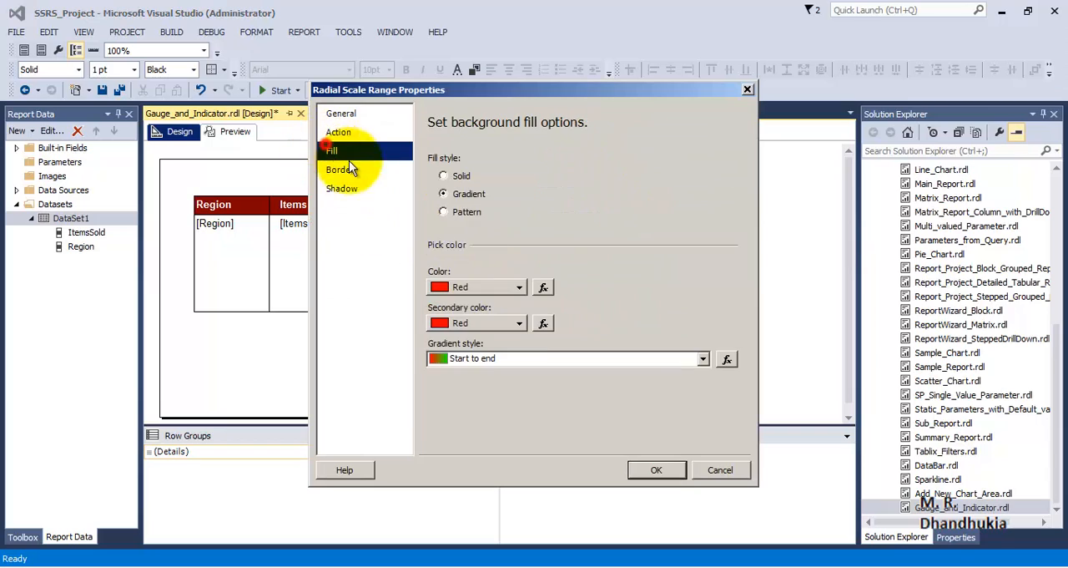
left_click(472, 287)
left_click(451, 368)
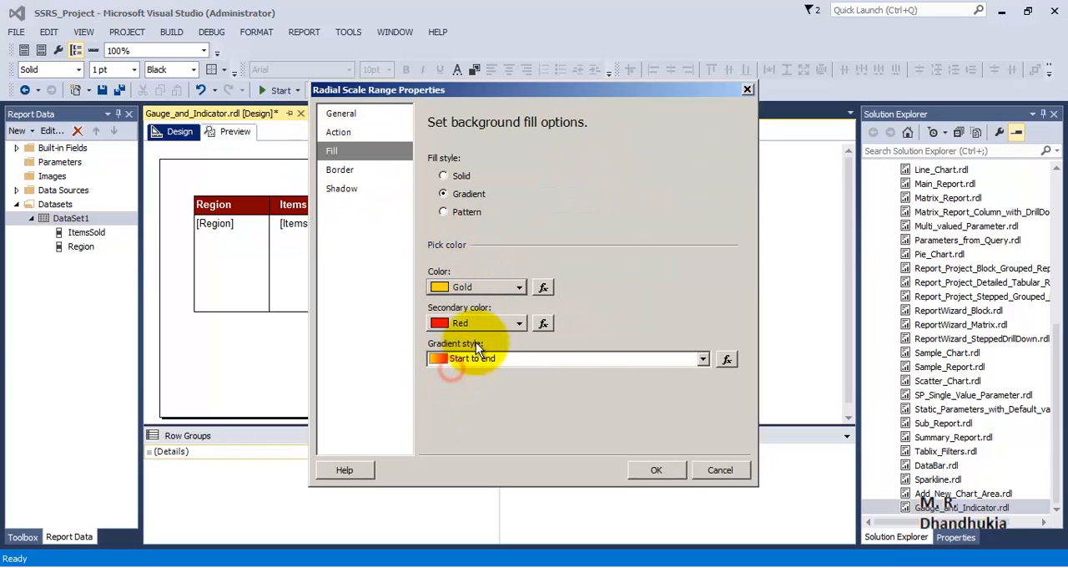
left_click(468, 288)
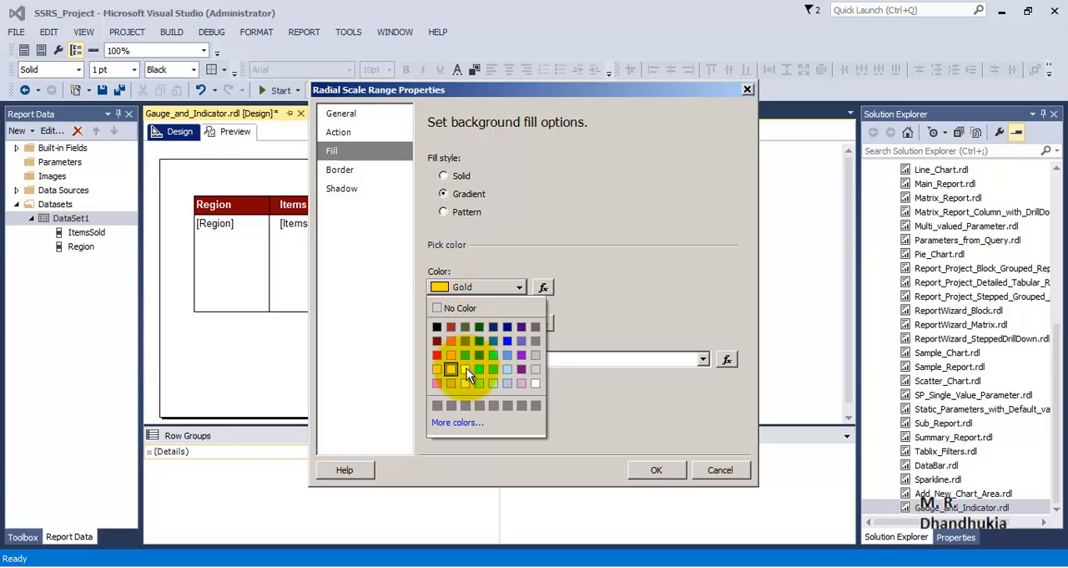
left_click(467, 370)
left_click(477, 328)
left_click(470, 402)
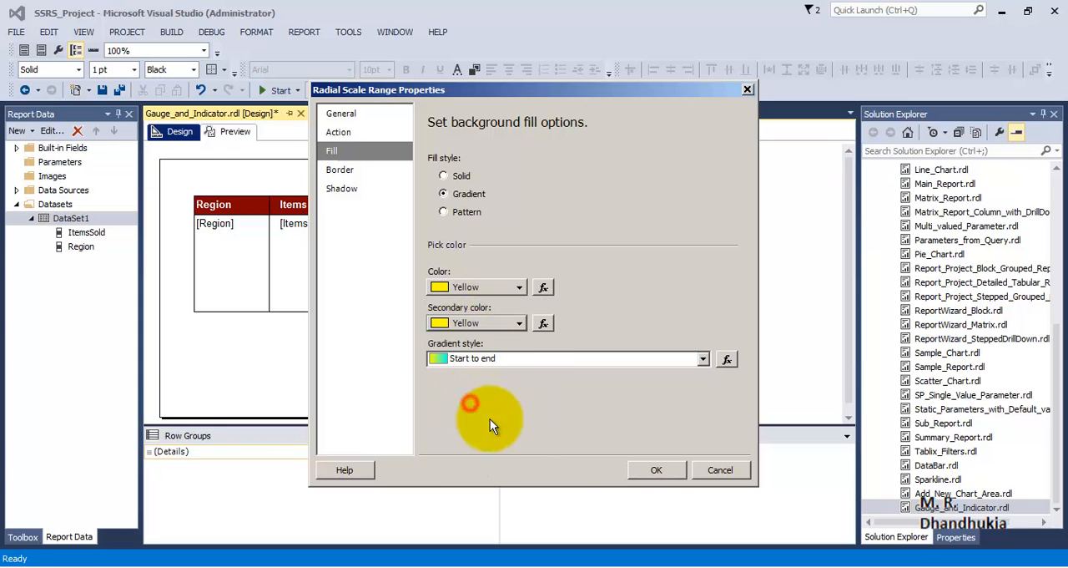
left_click(640, 469)
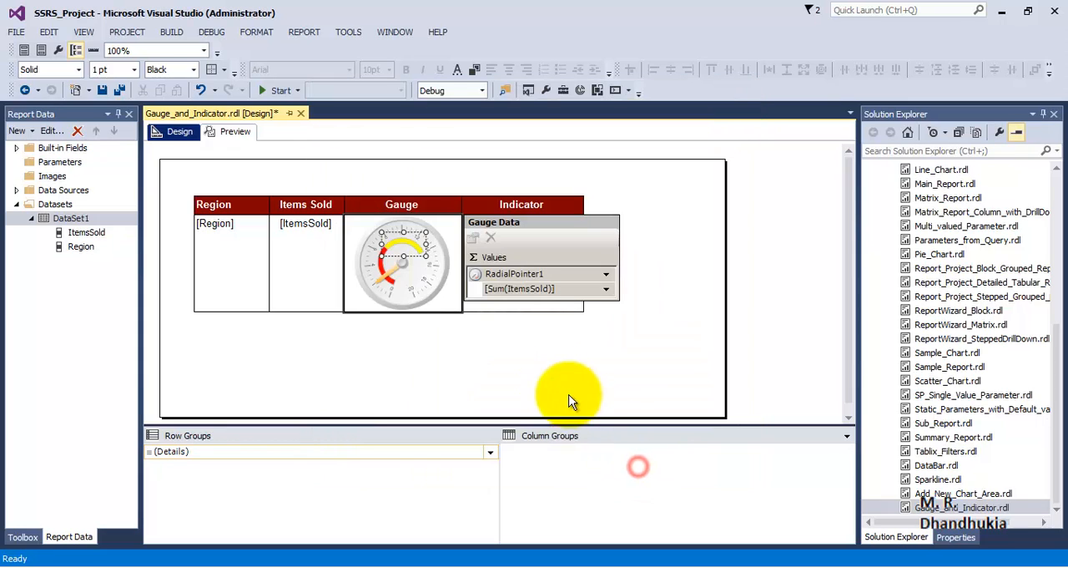
Add a third range to the radial gauge
right_click(423, 266)
left_click(474, 354)
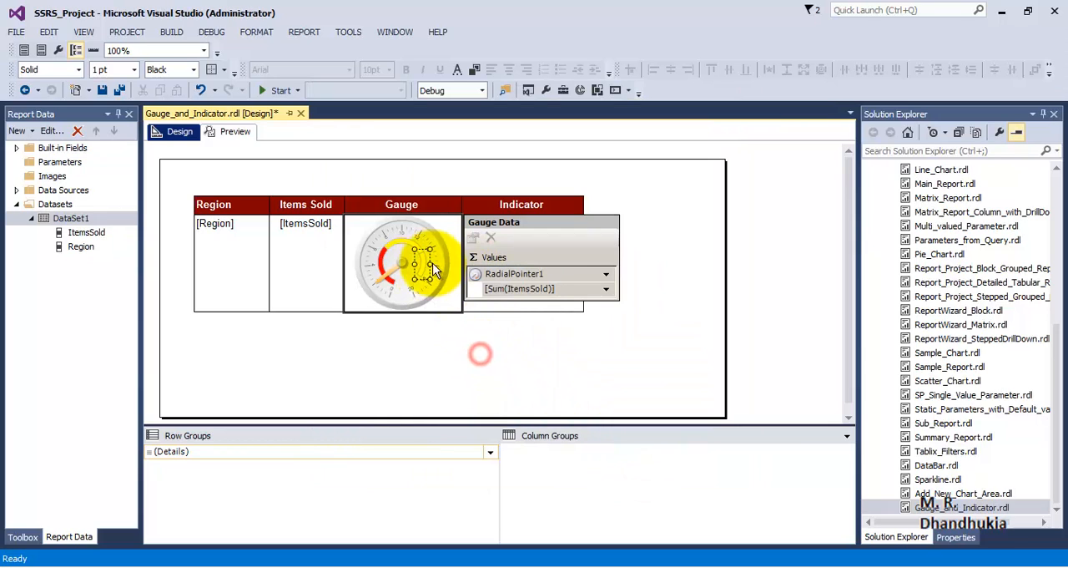
right_click(430, 264)
left_click(490, 418)
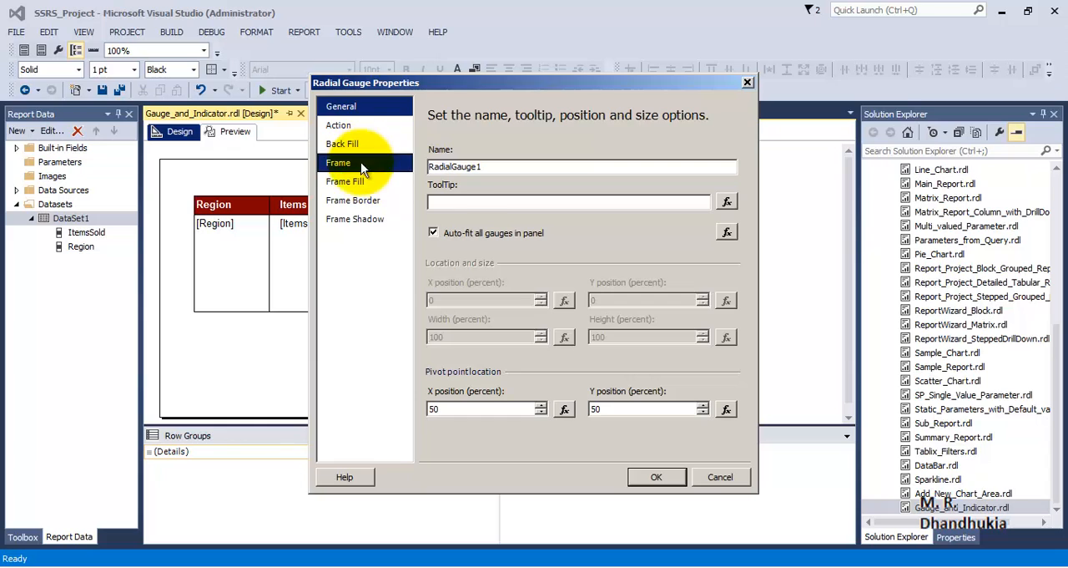
left_click(748, 82)
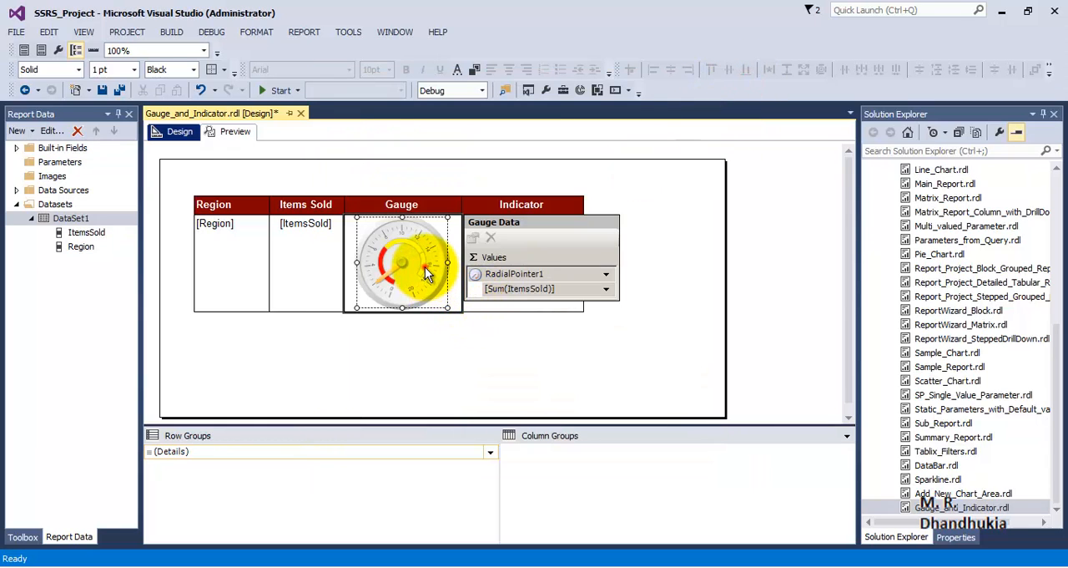
Set the end value of the gauge's third range to 20
right_click(421, 262)
left_click(453, 310)
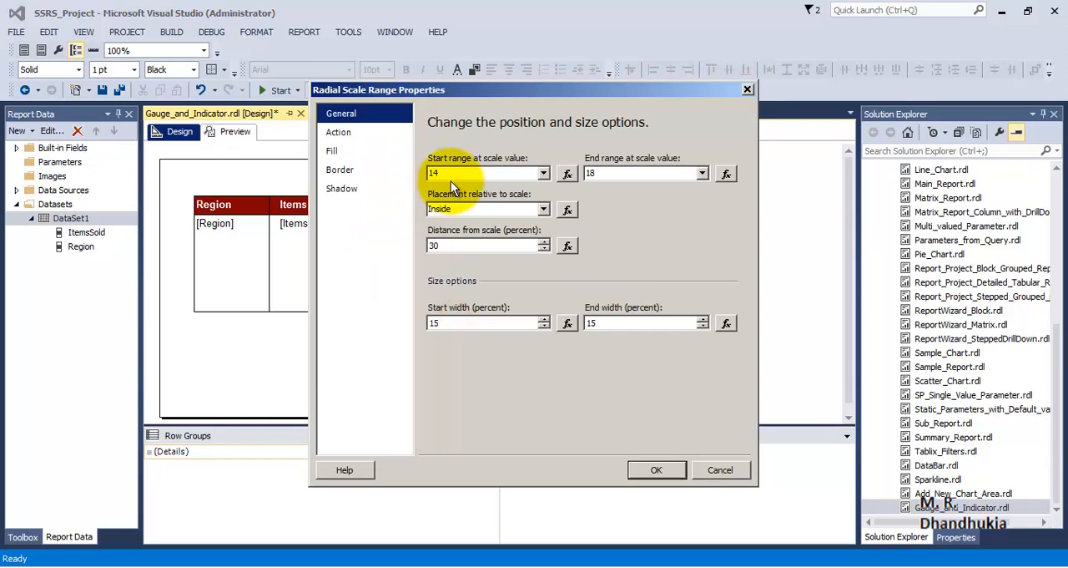
left_click_drag(607, 168, 550, 168)
type("20")
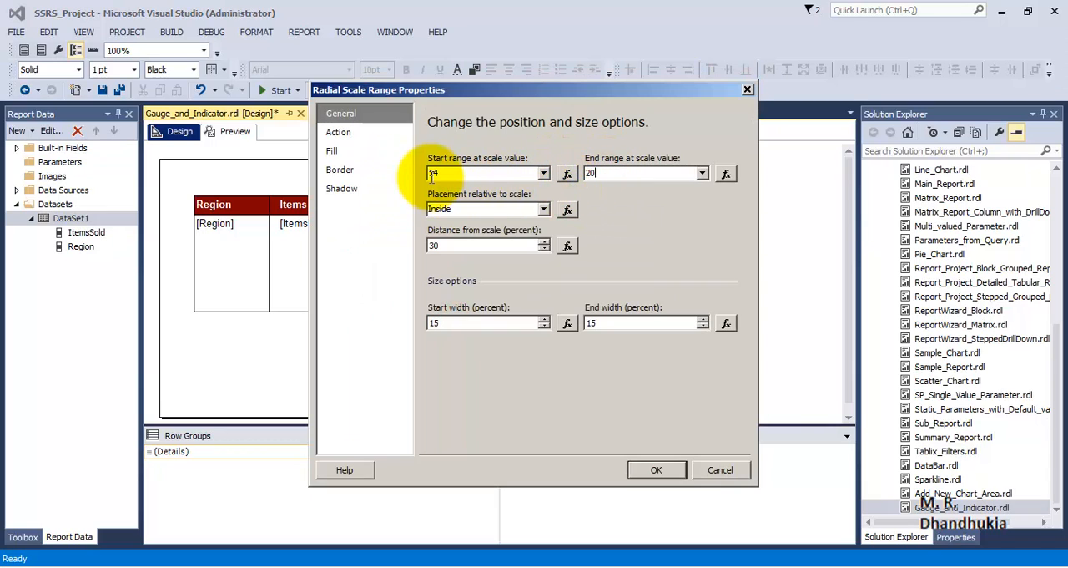
Set both gradient fill colors of the gauge's third range to Lime Green and apply the range properties
left_click(332, 151)
left_click(476, 287)
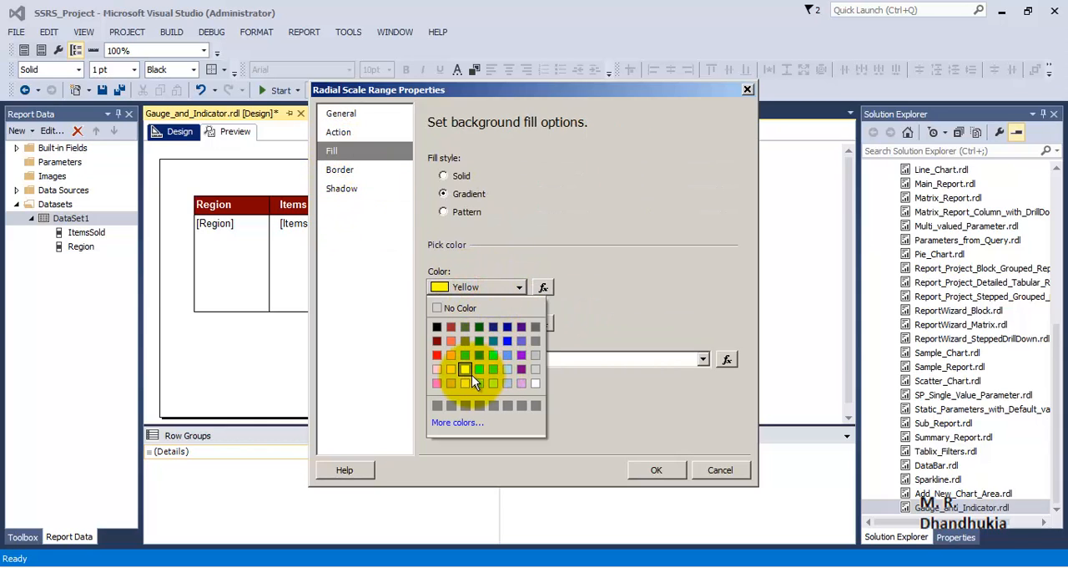
left_click(466, 353)
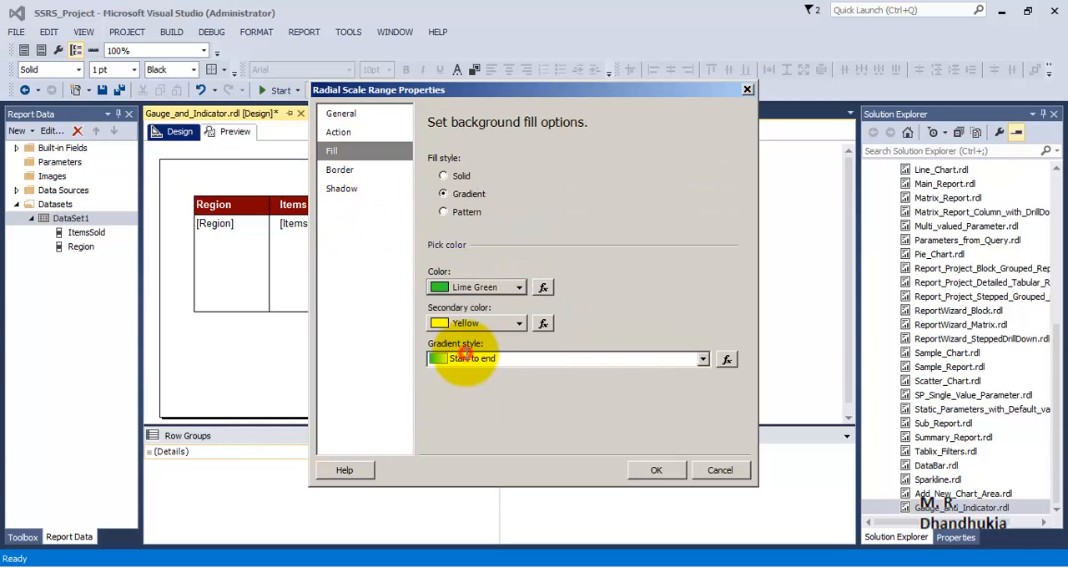
left_click(474, 283)
left_click(479, 369)
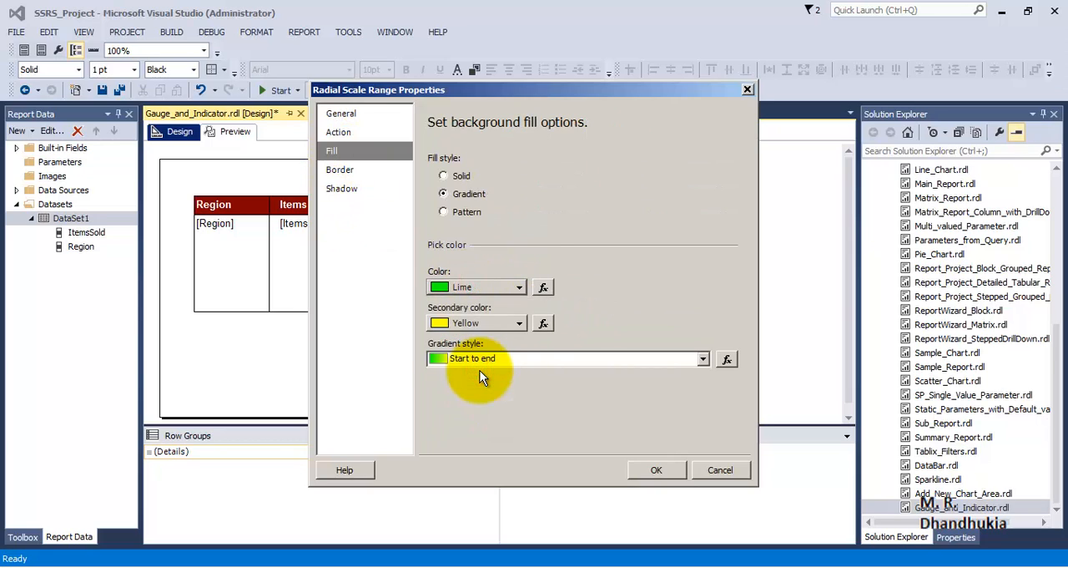
left_click(463, 287)
left_click(467, 362)
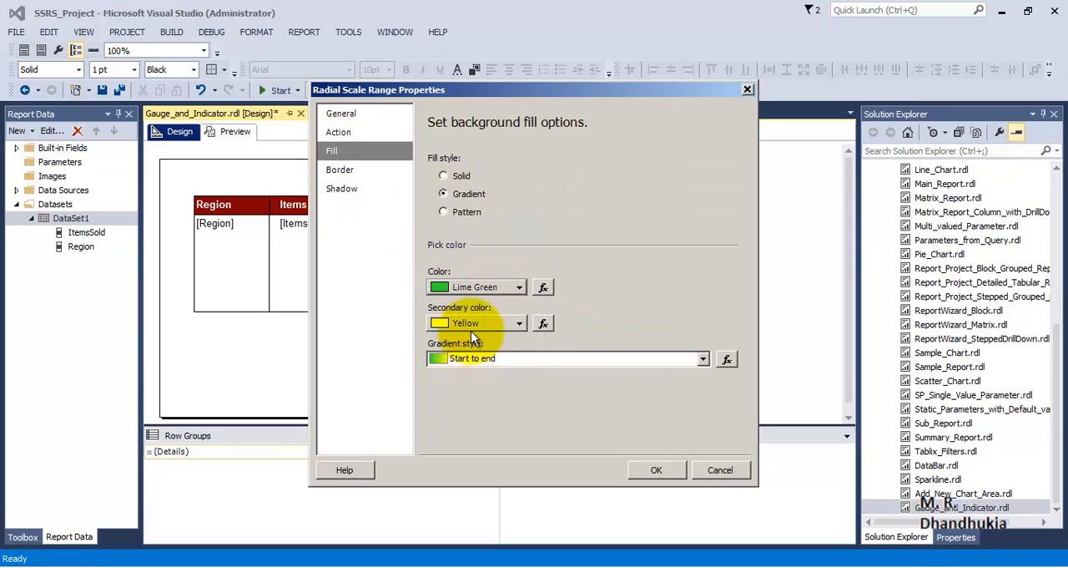
left_click(472, 330)
left_click(470, 394)
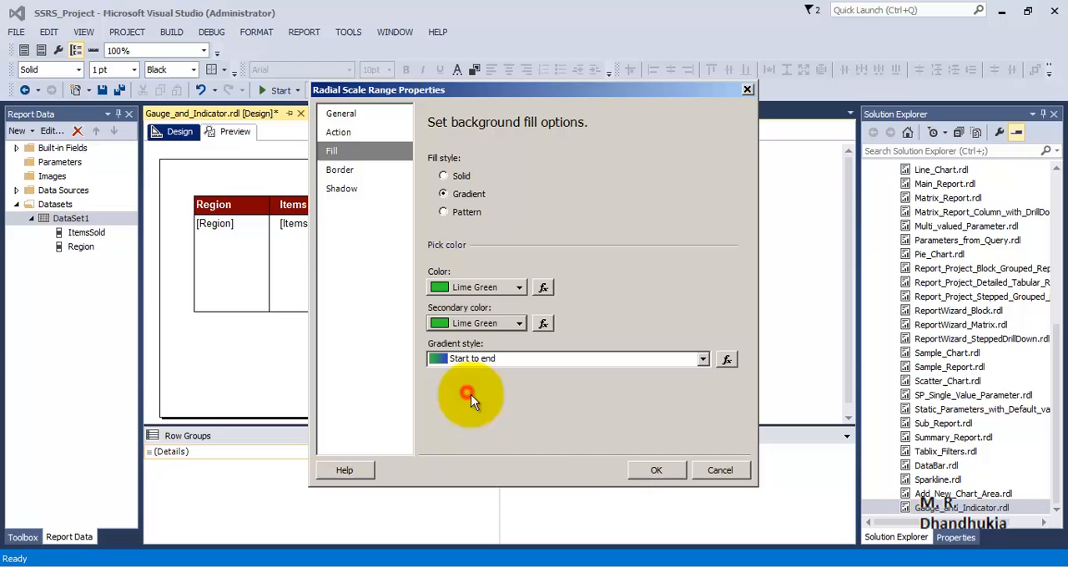
left_click(656, 470)
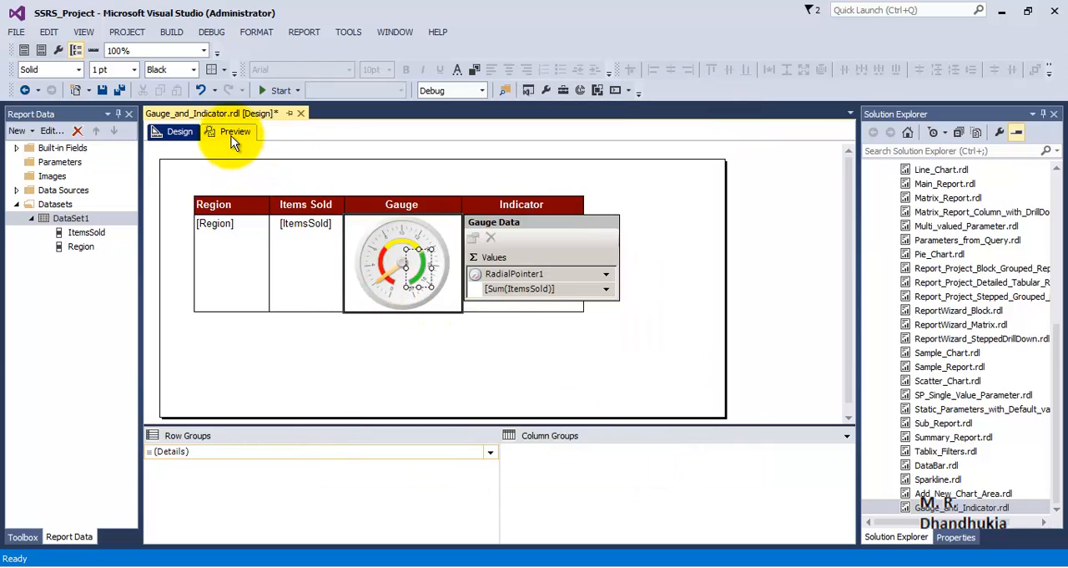
left_click(455, 332)
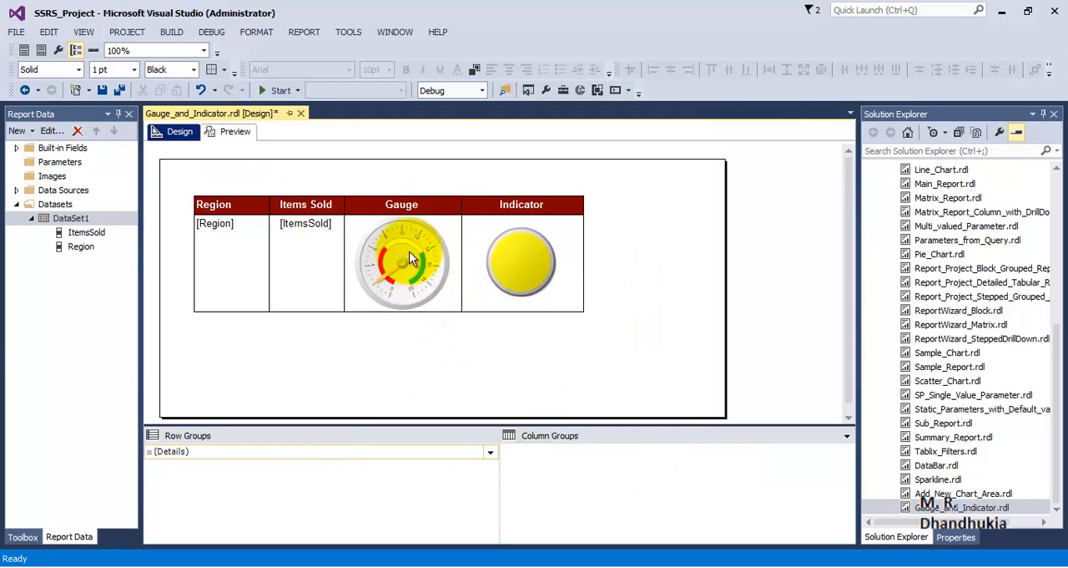
Open the value and state settings of the traffic light indicator and set the red state's end value to 7
left_click(531, 263)
right_click(531, 263)
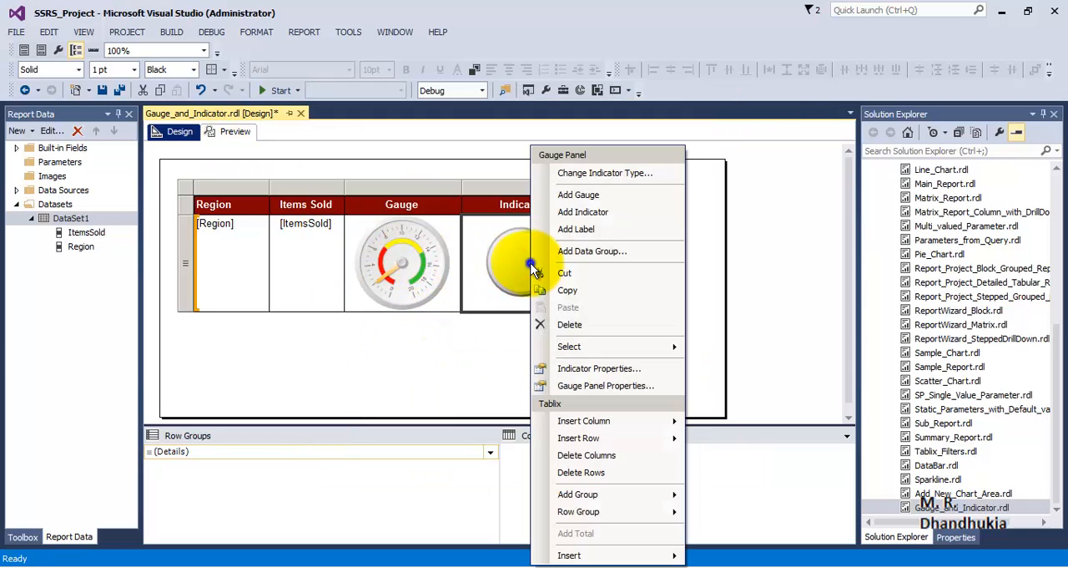
left_click(511, 269)
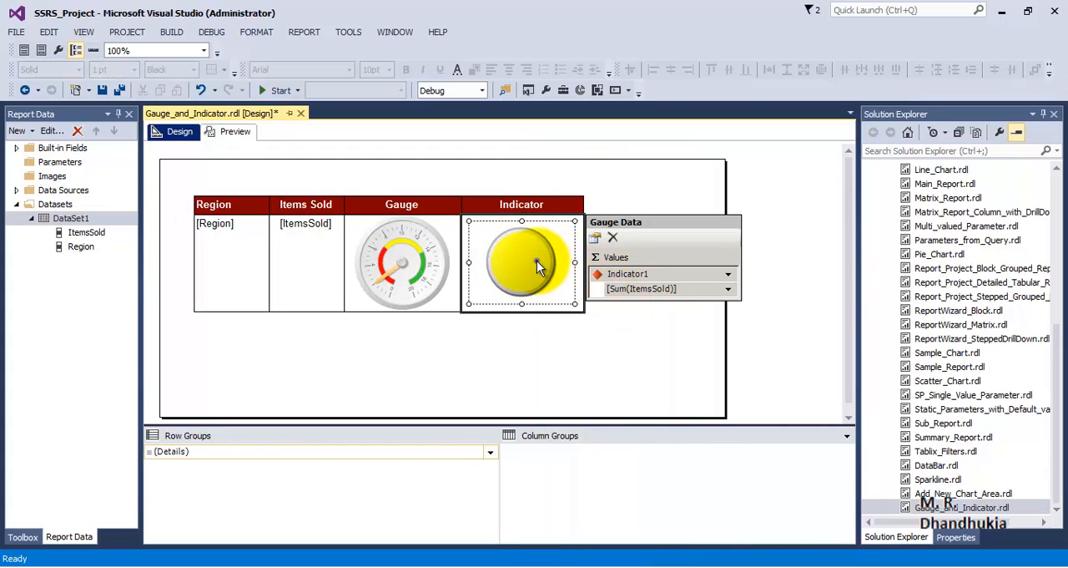
right_click(536, 262)
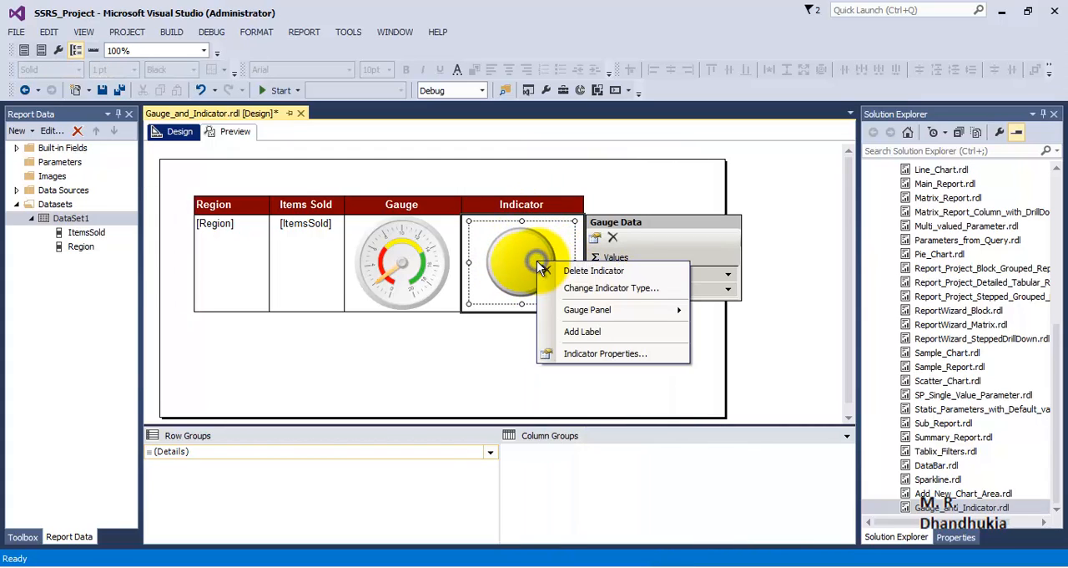
left_click(576, 353)
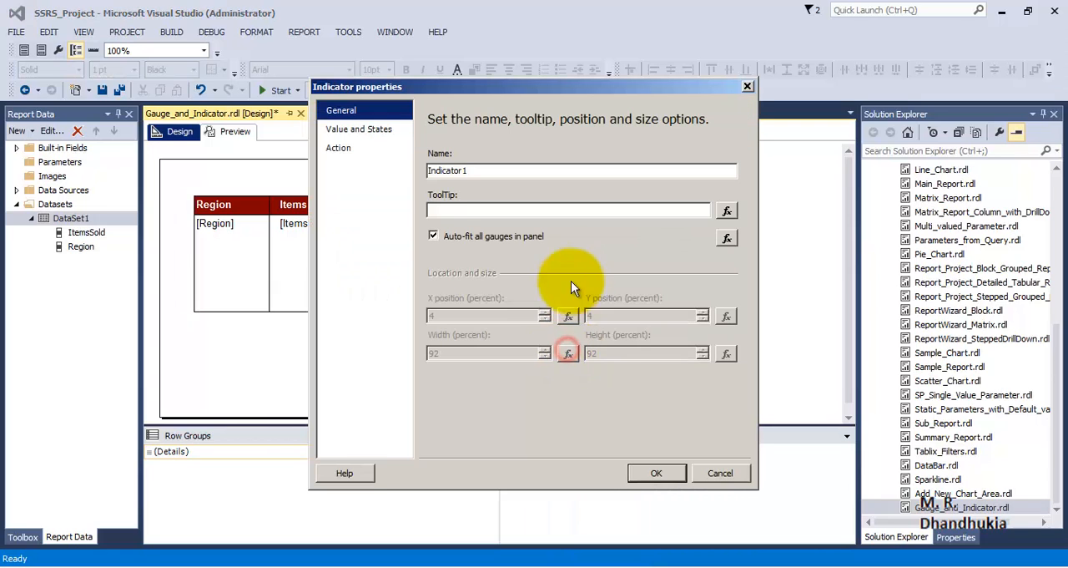
left_click(370, 130)
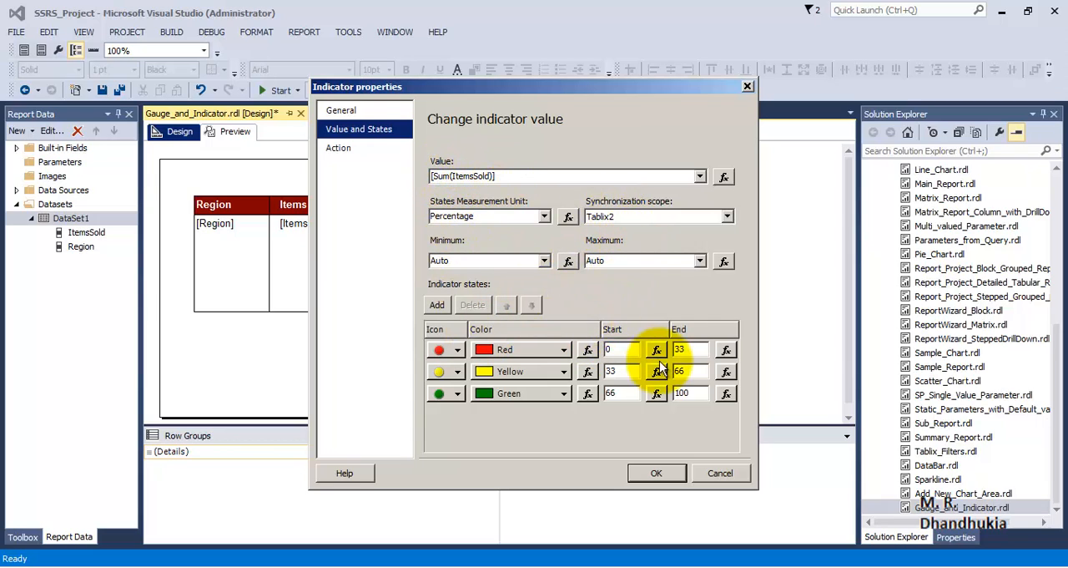
left_click(690, 349)
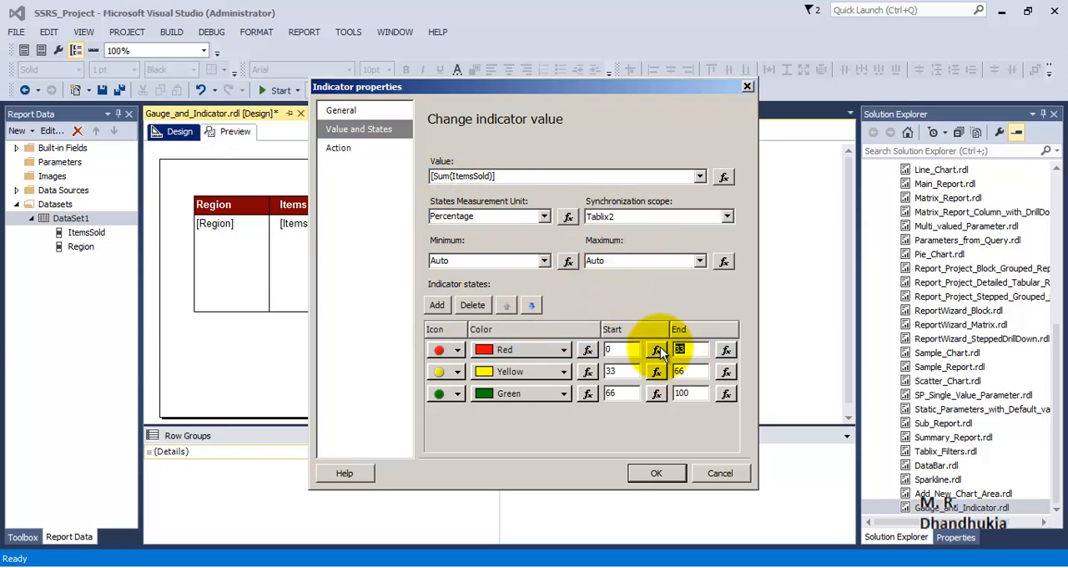
type("7")
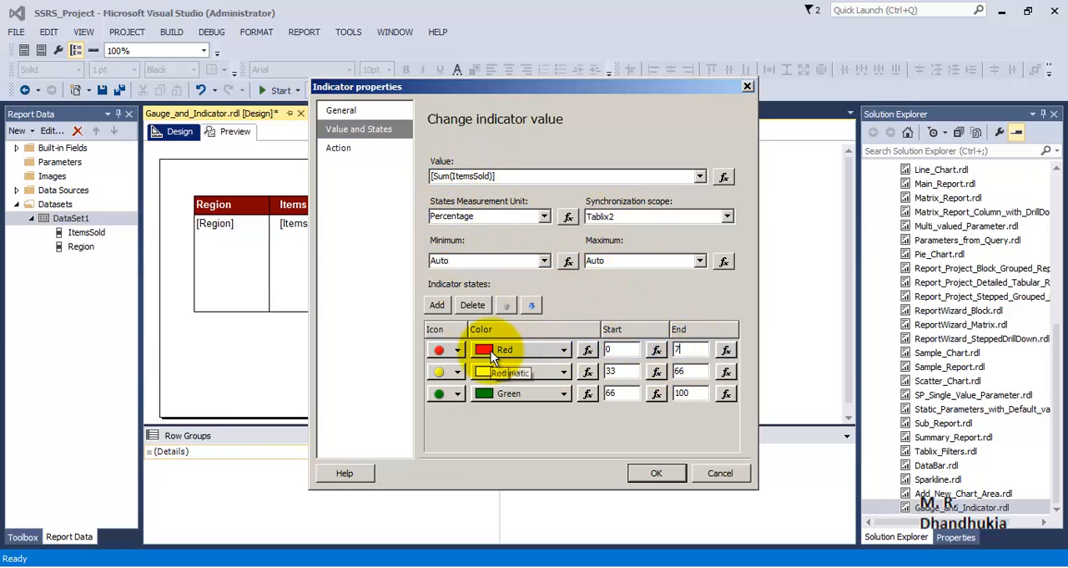
Set the yellow indicator state to start at 7 and end at 14
left_click(616, 371)
type("7")
left_click(690, 370)
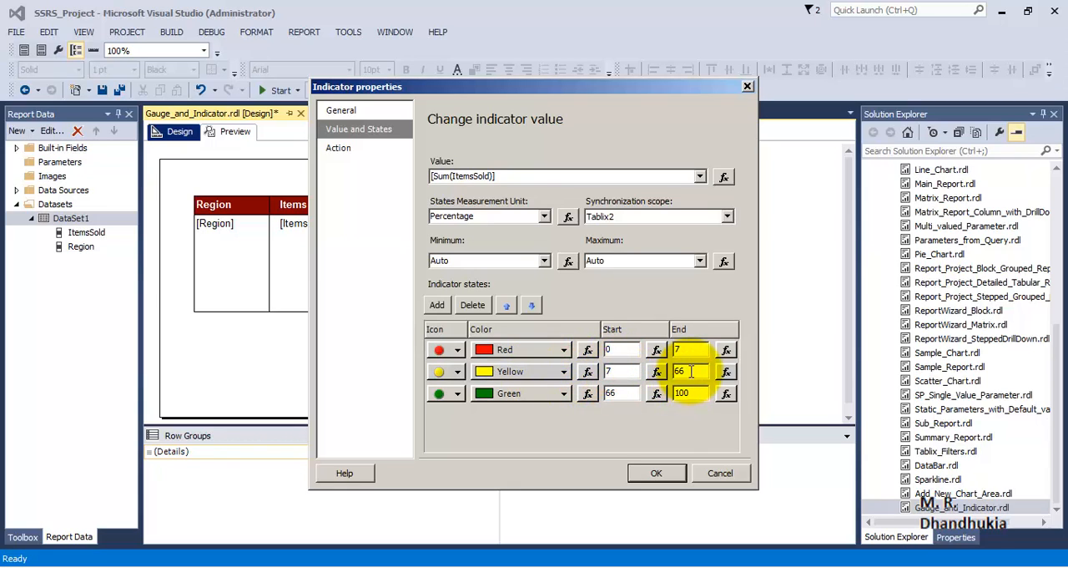
type("14")
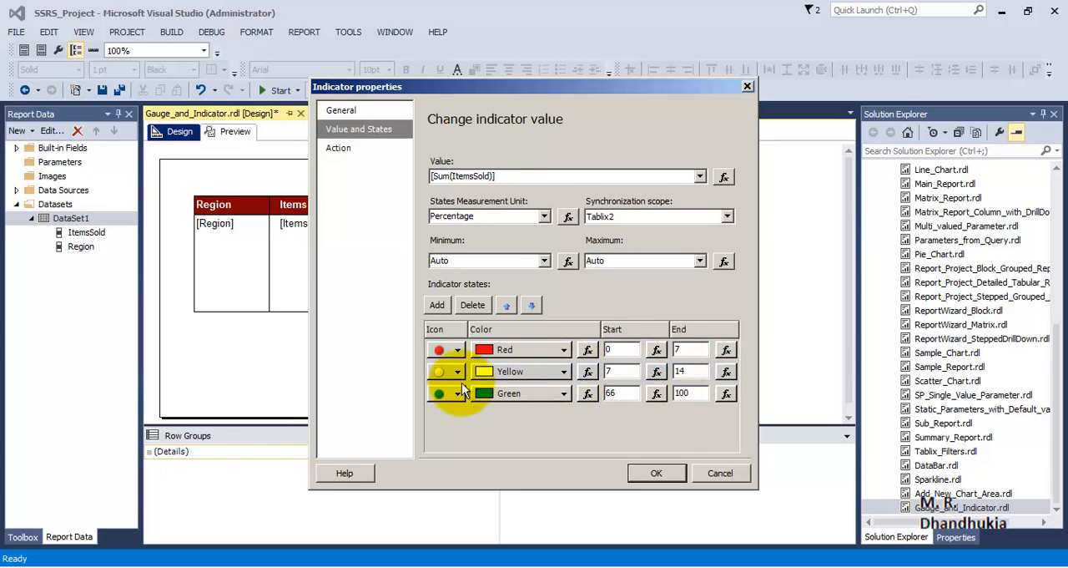
Set the green indicator state to start at 14 and end at 20, and apply the indicator properties
left_click(630, 392)
type("14")
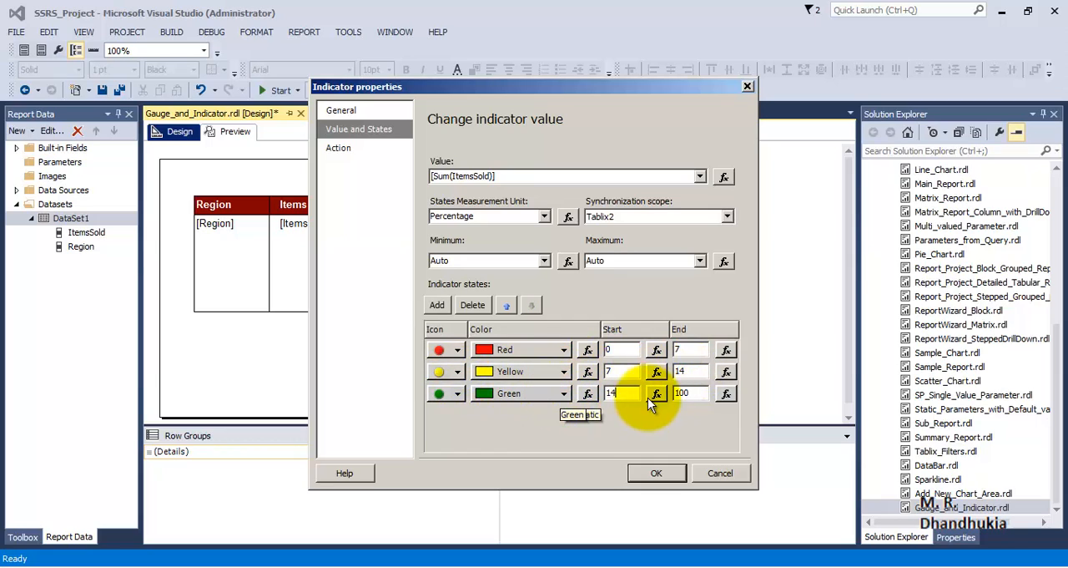
left_click(691, 392)
type("20")
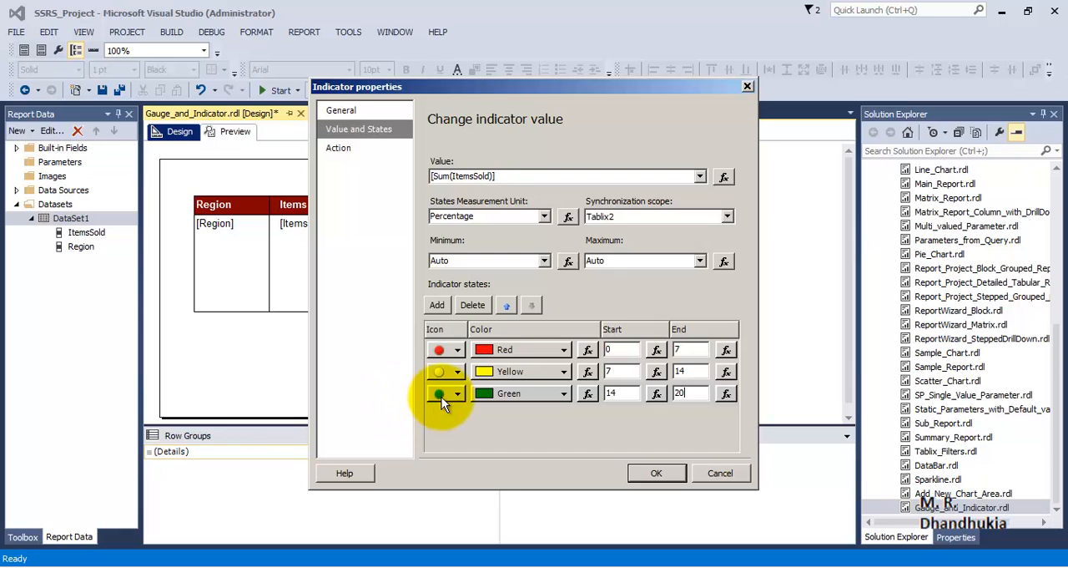
left_click(658, 472)
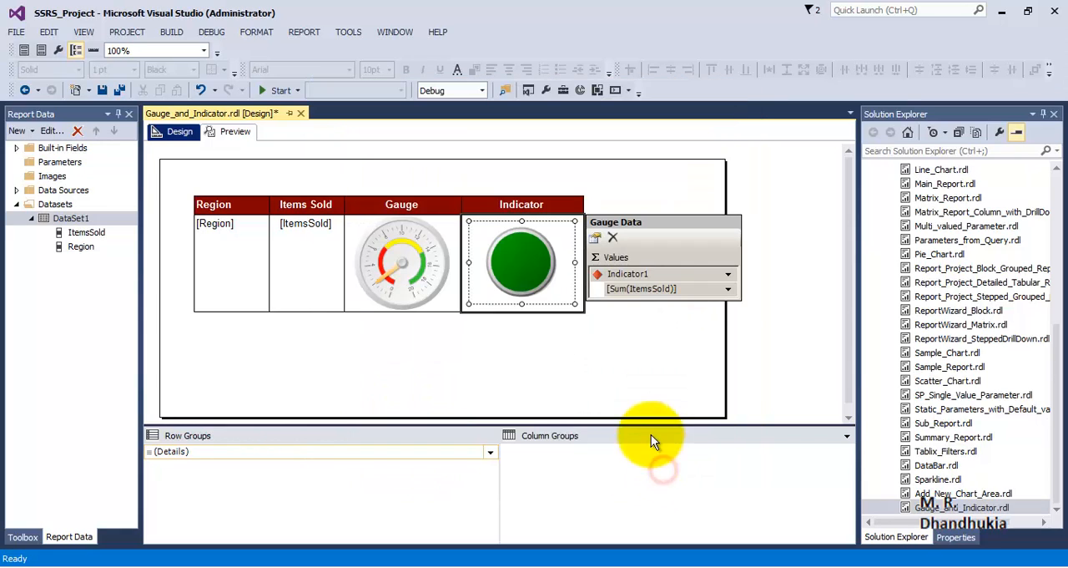
left_click(523, 340)
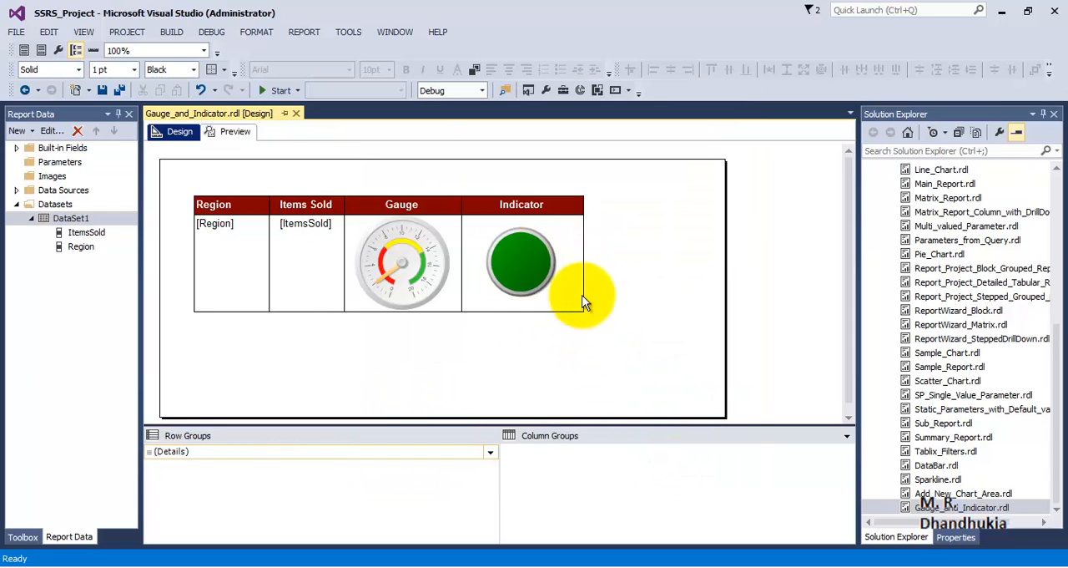
Set the indicator's states measurement unit to Numeric and preview the report
left_click(538, 248)
right_click(539, 248)
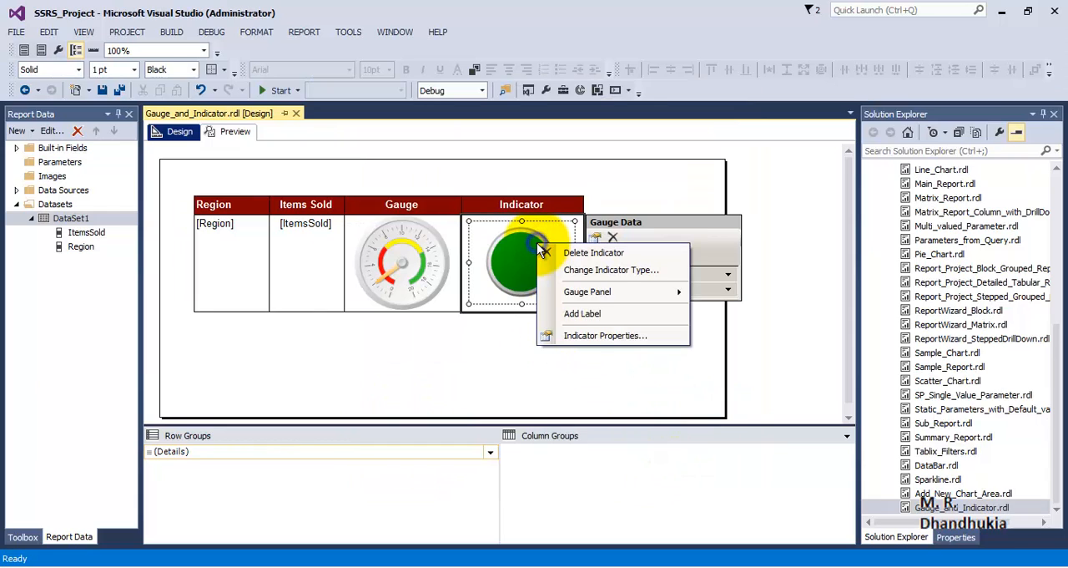
left_click(568, 336)
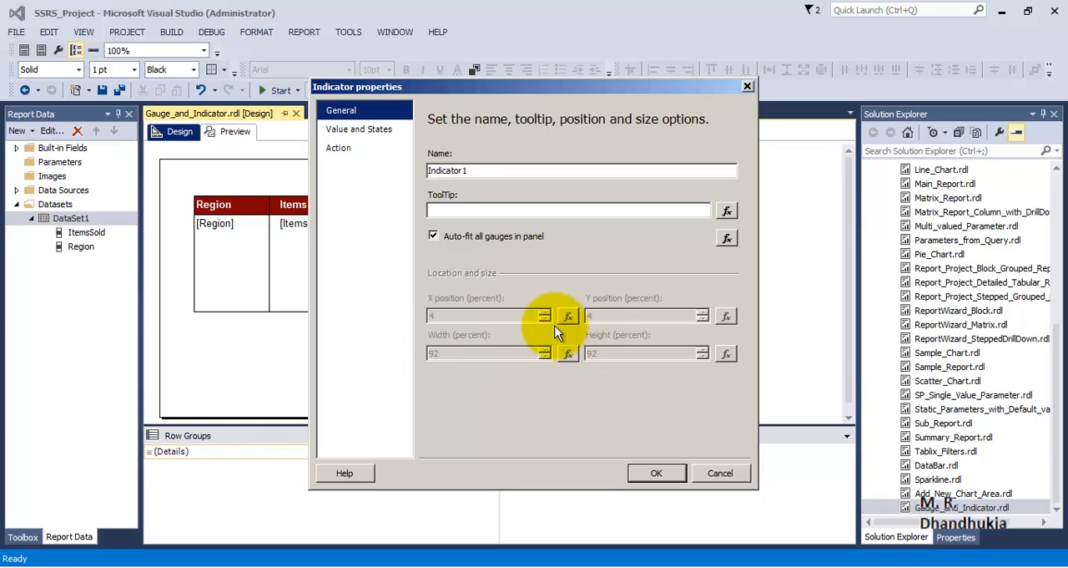
left_click(359, 129)
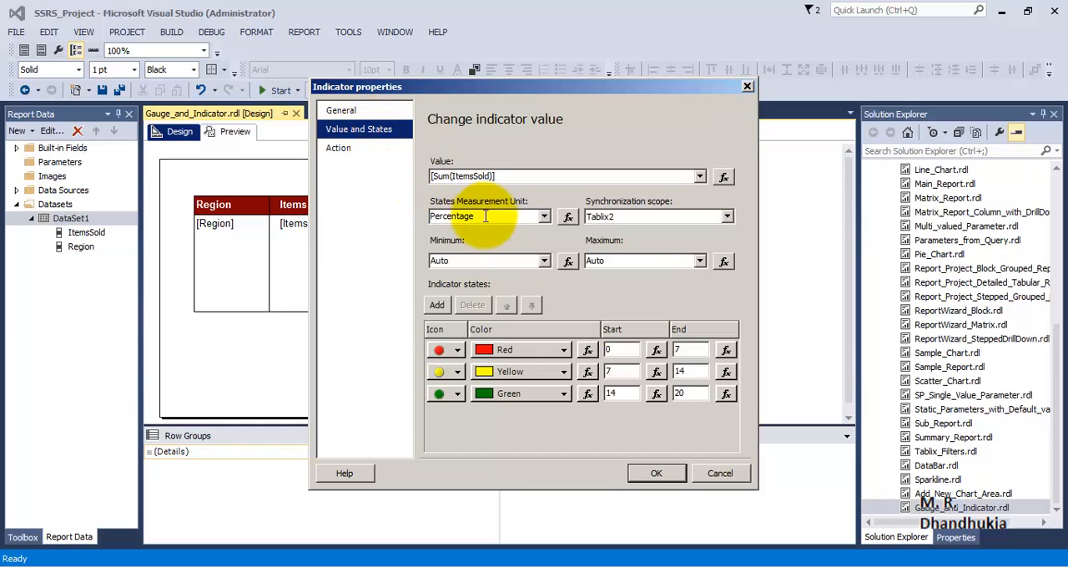
left_click(543, 216)
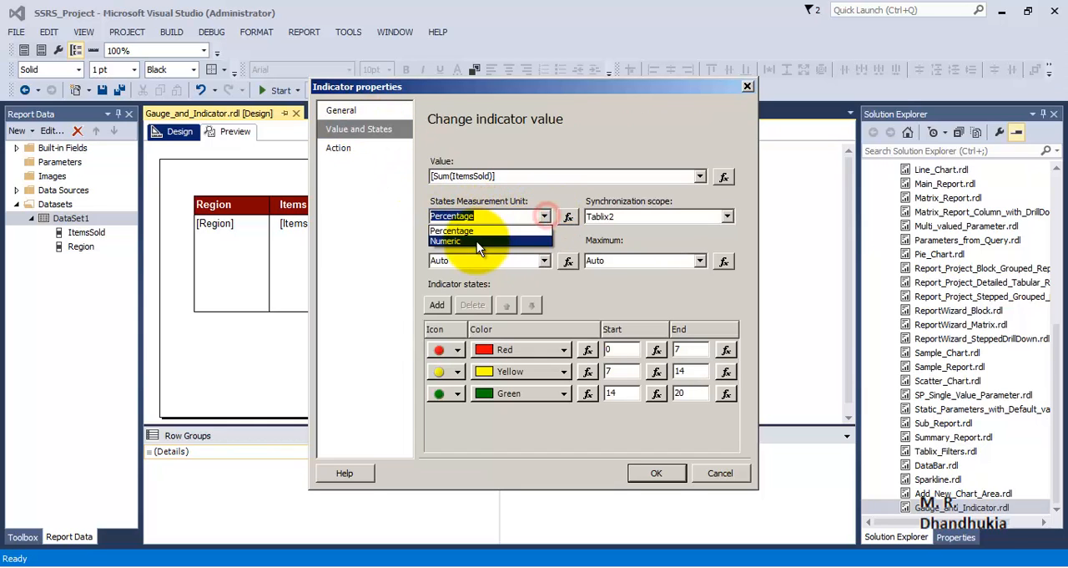
left_click(476, 241)
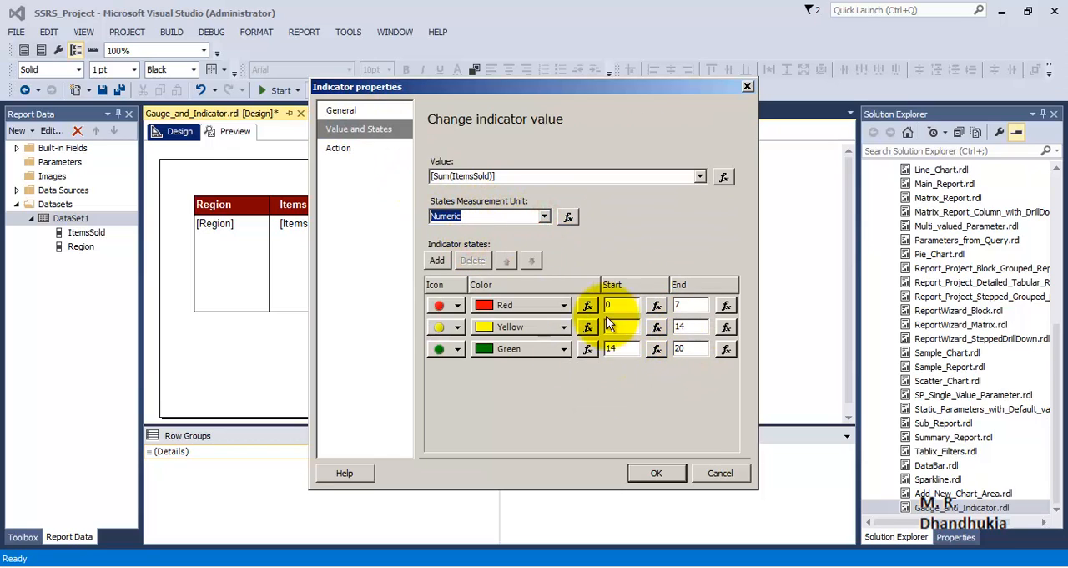
left_click(657, 474)
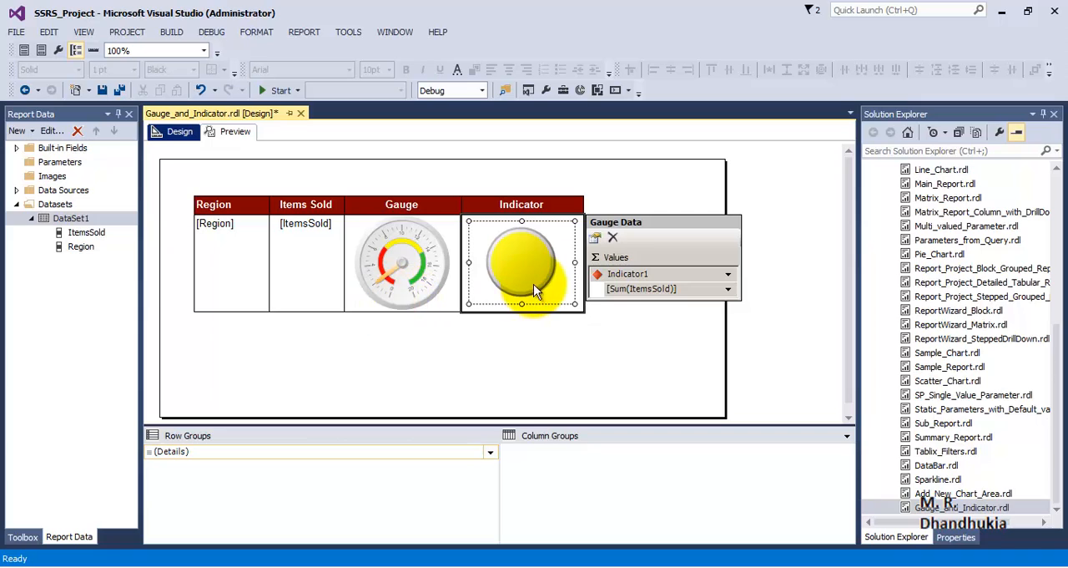
left_click(473, 352)
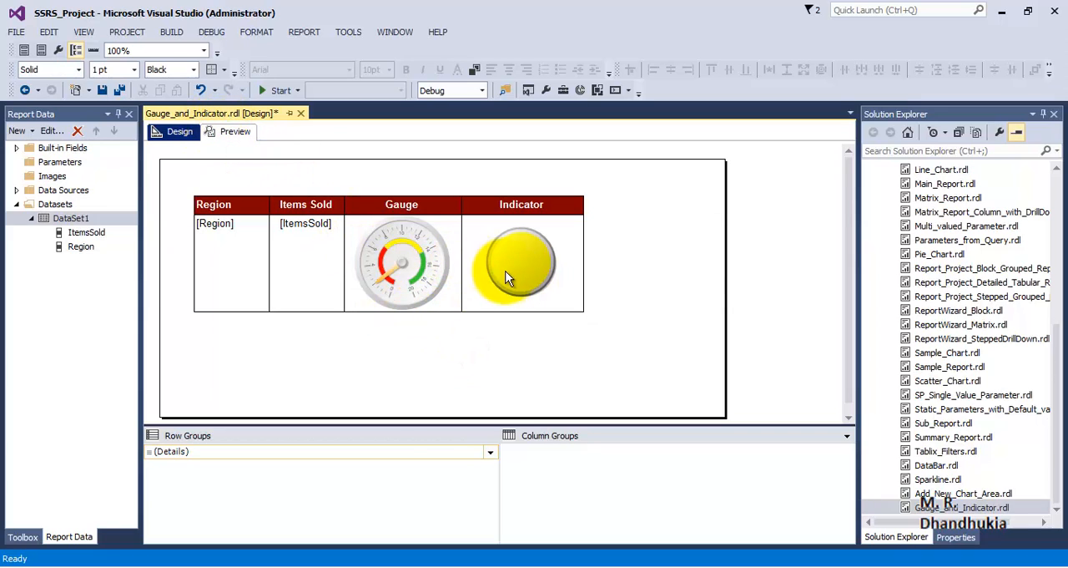
left_click(238, 135)
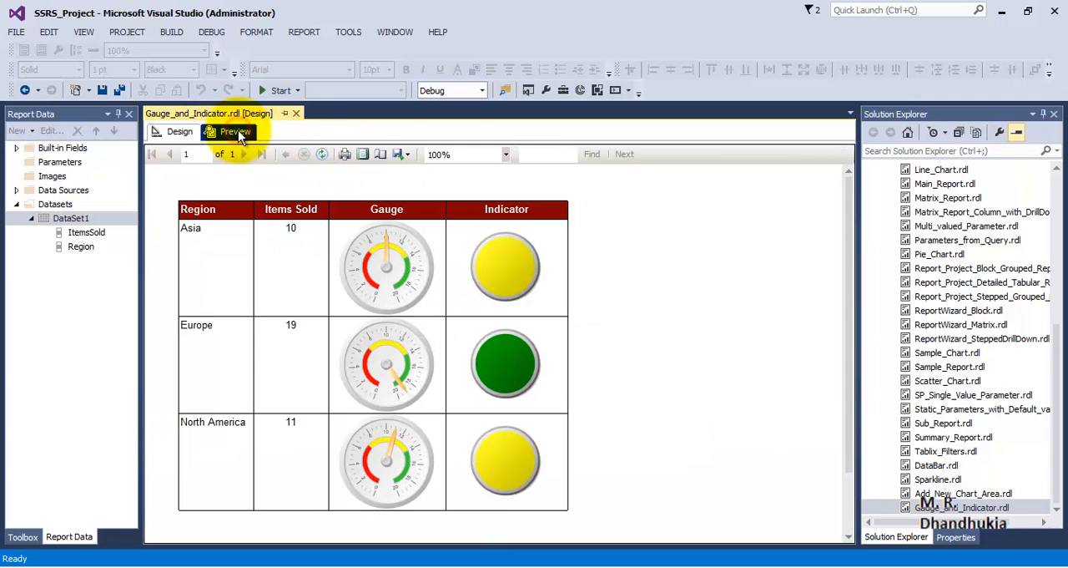